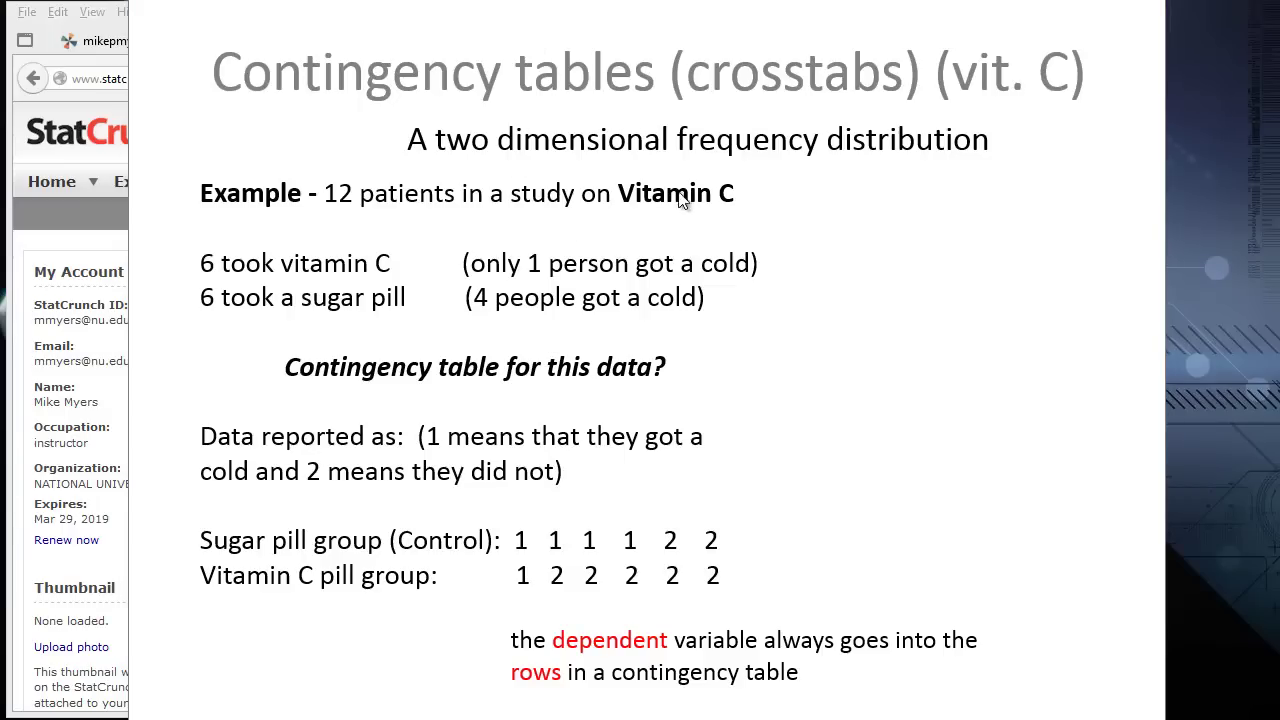
# Open a blank StatCrunch data table, rename the first column Cold, and clear the second column's name.
pyautogui.press('super+Right')
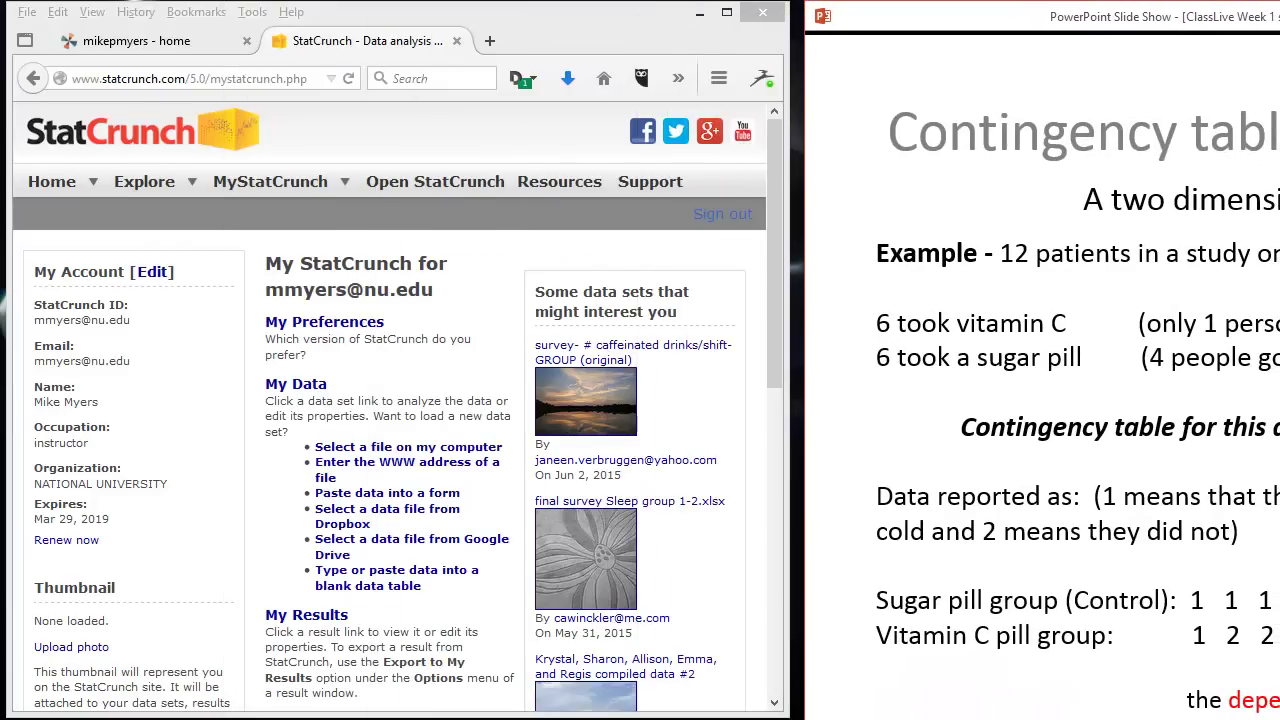
pyautogui.click(443, 183)
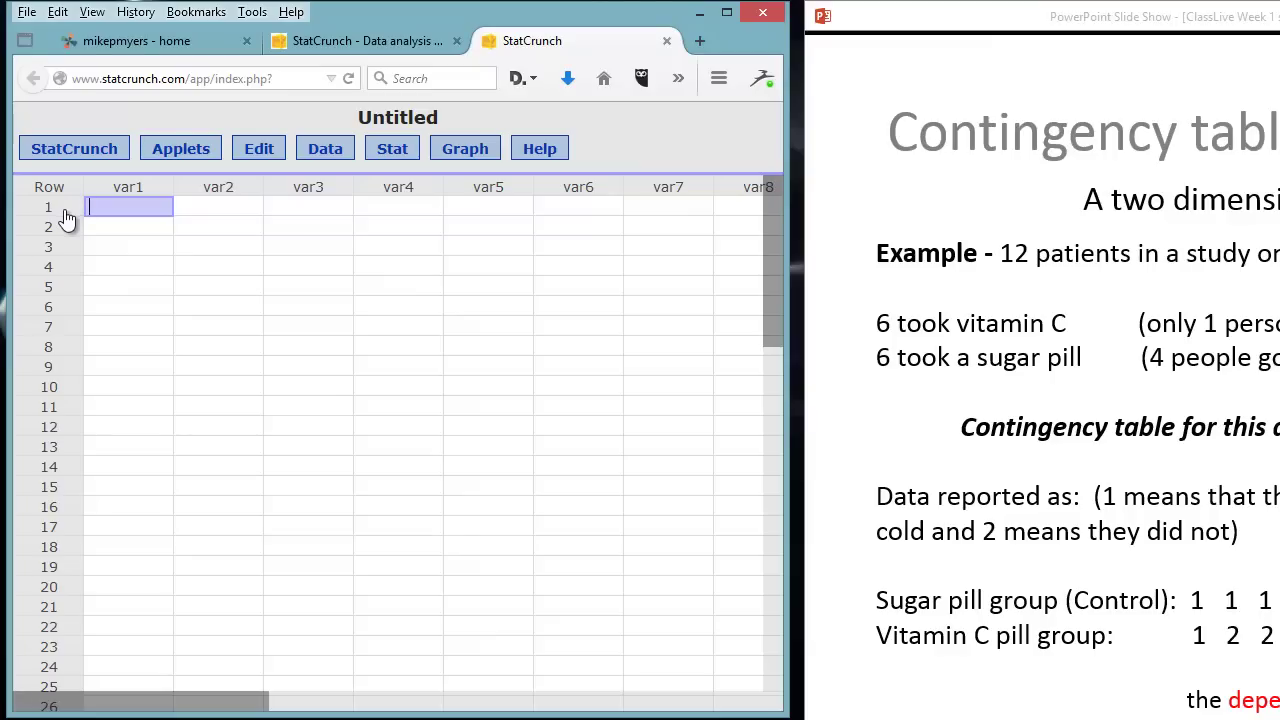
pyautogui.click(128, 187)
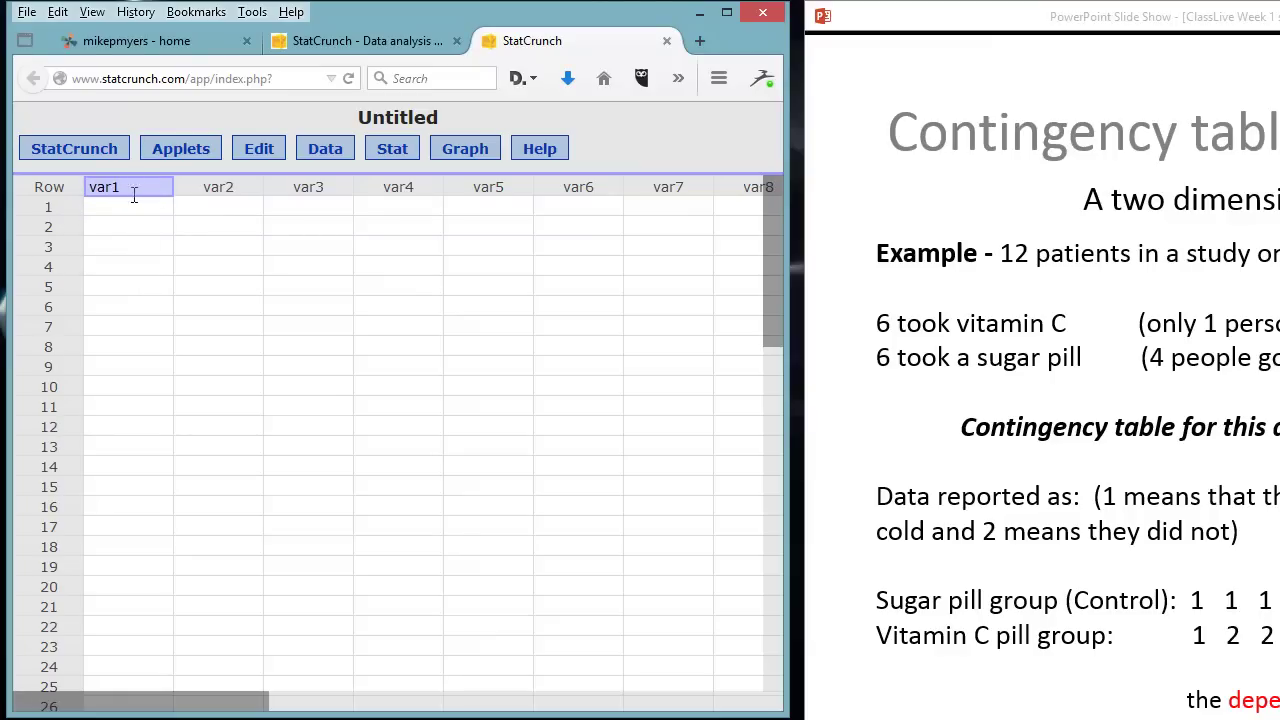
pyautogui.press('BackSpace')
pyautogui.press('BackSpace')
pyautogui.press('BackSpace')
pyautogui.press('BackSpace')
pyautogui.write('Cold')
pyautogui.click(227, 187)
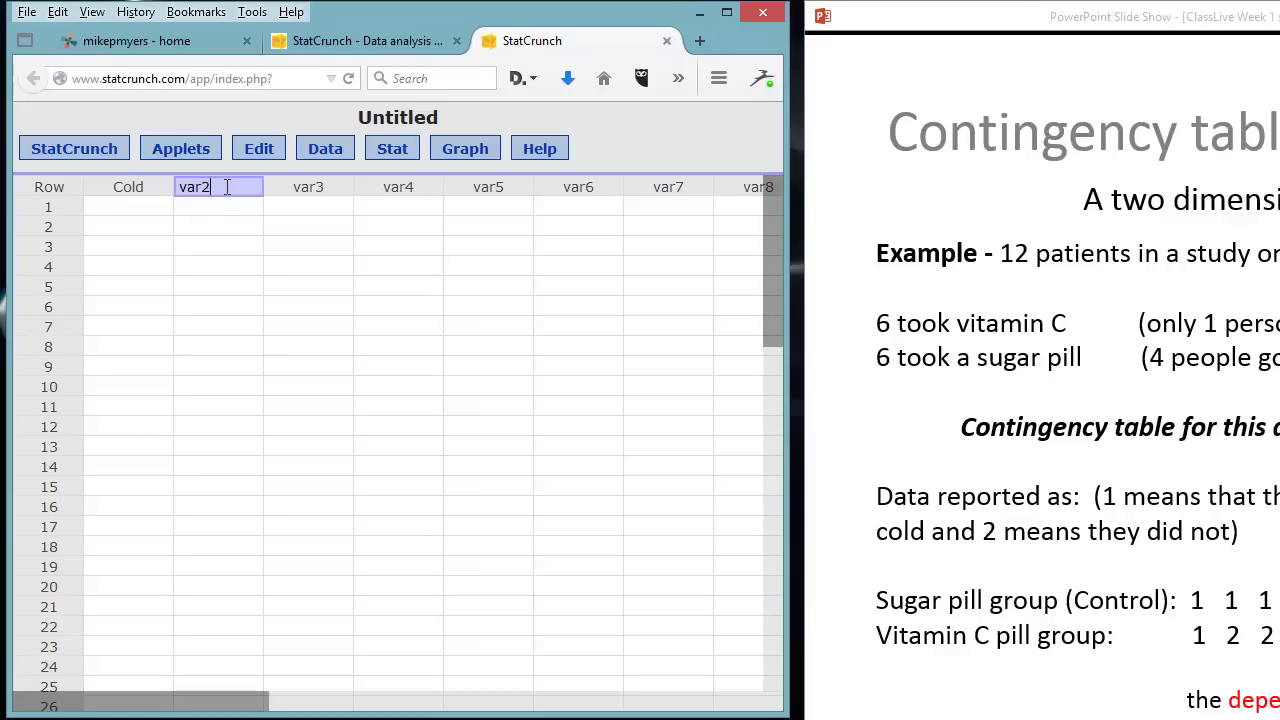
pyautogui.press('BackSpace')
pyautogui.press('BackSpace')
pyautogui.press('BackSpace')
pyautogui.press('BackSpace')
# Name the second column Vit C and enter yes in its rows 1–6.
pyautogui.write('Vit C')
pyautogui.click(128, 210)
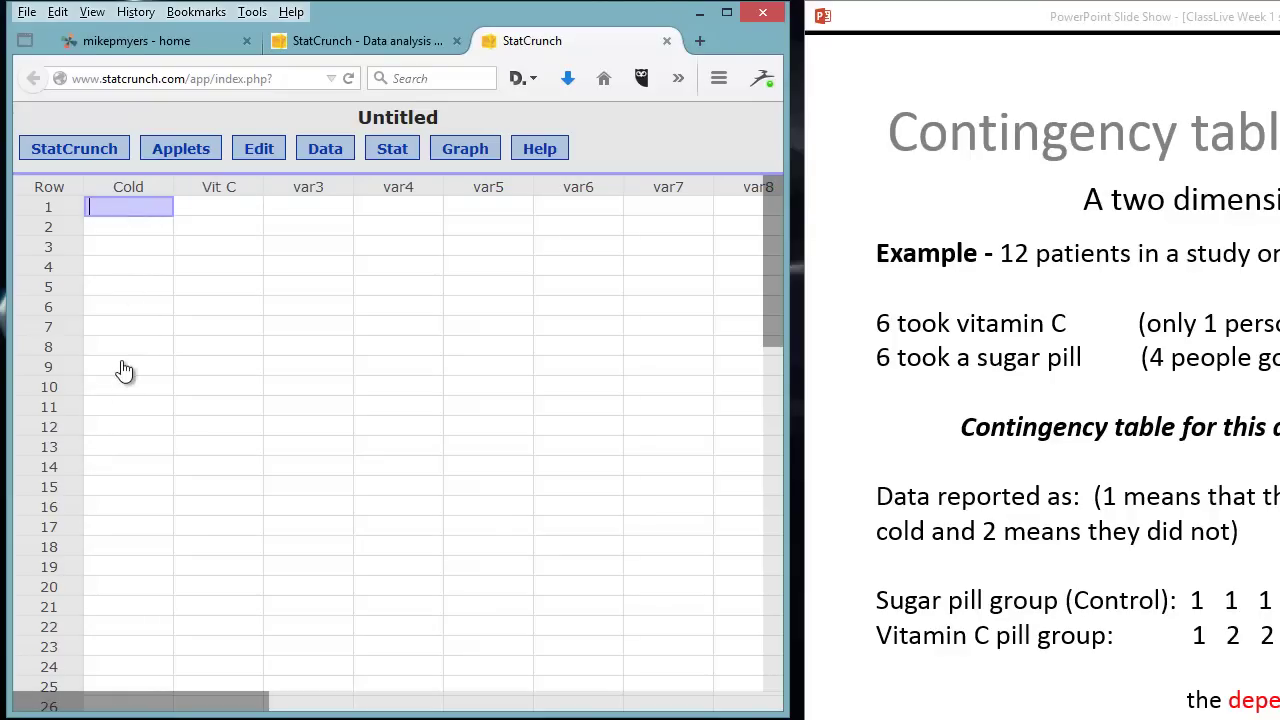
pyautogui.click(137, 207)
pyautogui.click(216, 208)
pyautogui.write('yes')
pyautogui.click(222, 227)
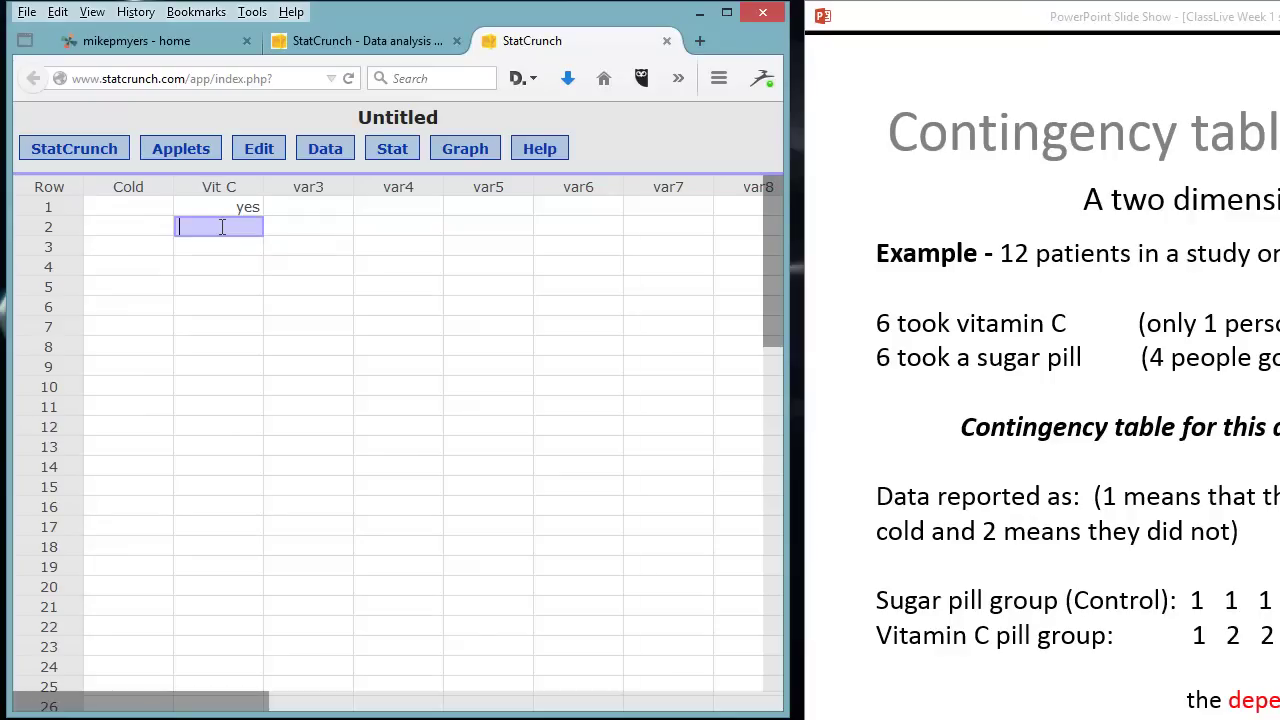
pyautogui.write('yes')
pyautogui.click(254, 243)
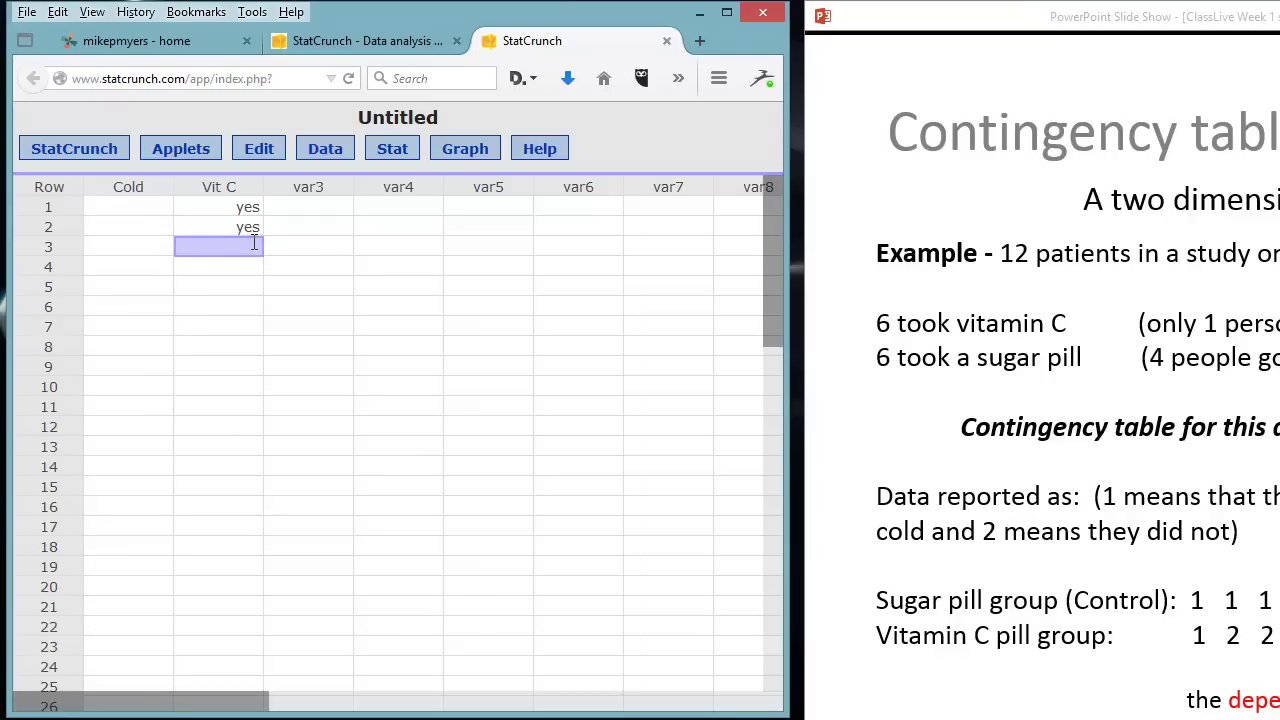
pyautogui.write('yes')
pyautogui.click(247, 268)
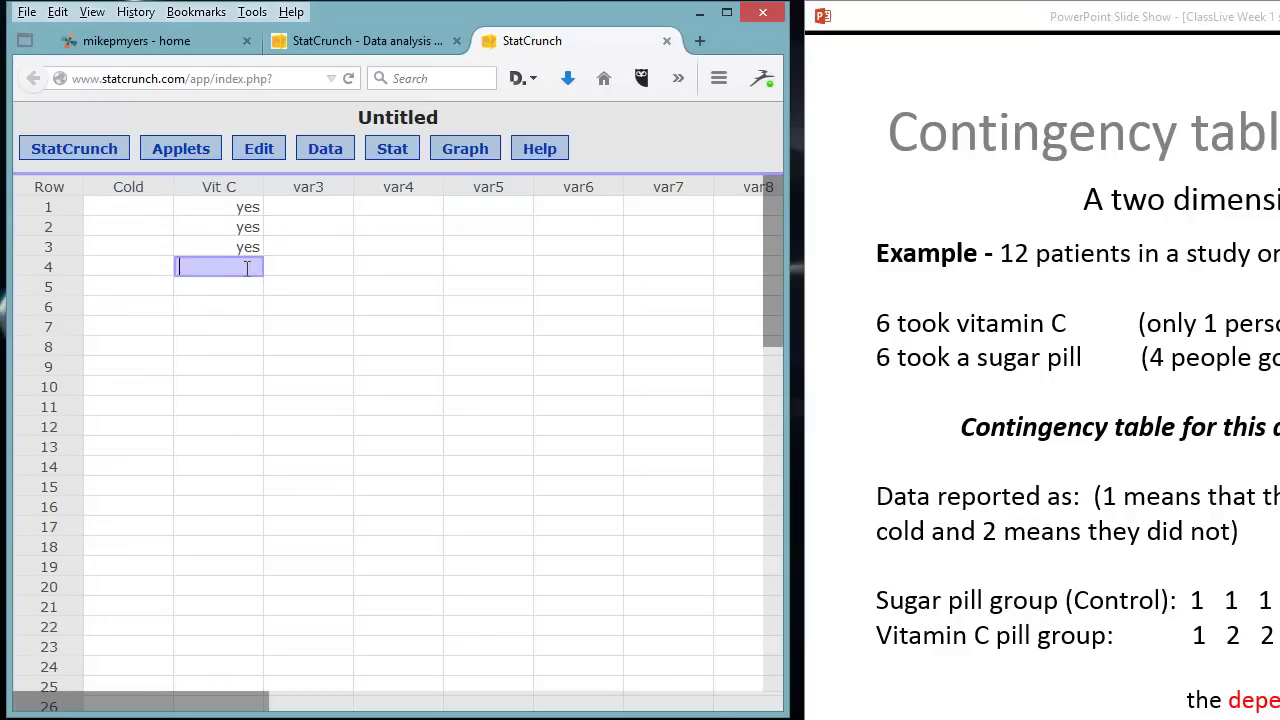
pyautogui.write('yes')
pyautogui.click(251, 289)
pyautogui.write('yes')
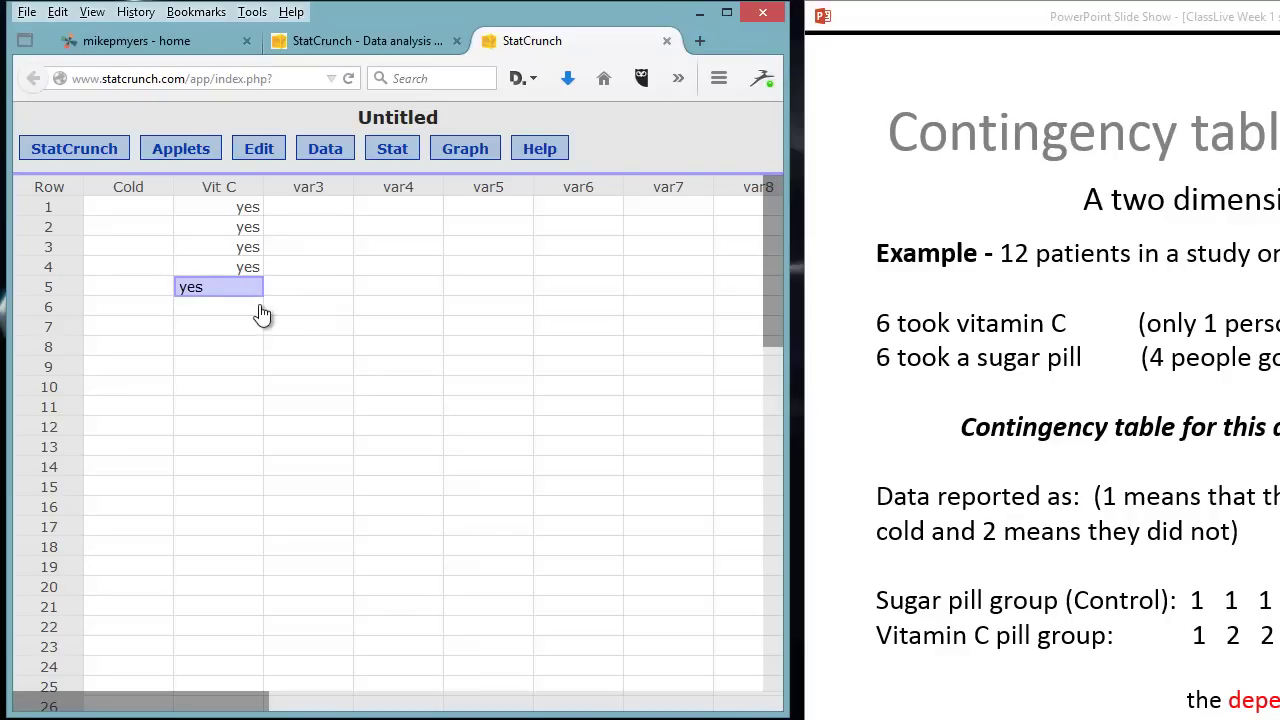
pyautogui.click(249, 305)
pyautogui.write('yes')
# Enter no in Vit C rows 7–12.
pyautogui.click(222, 327)
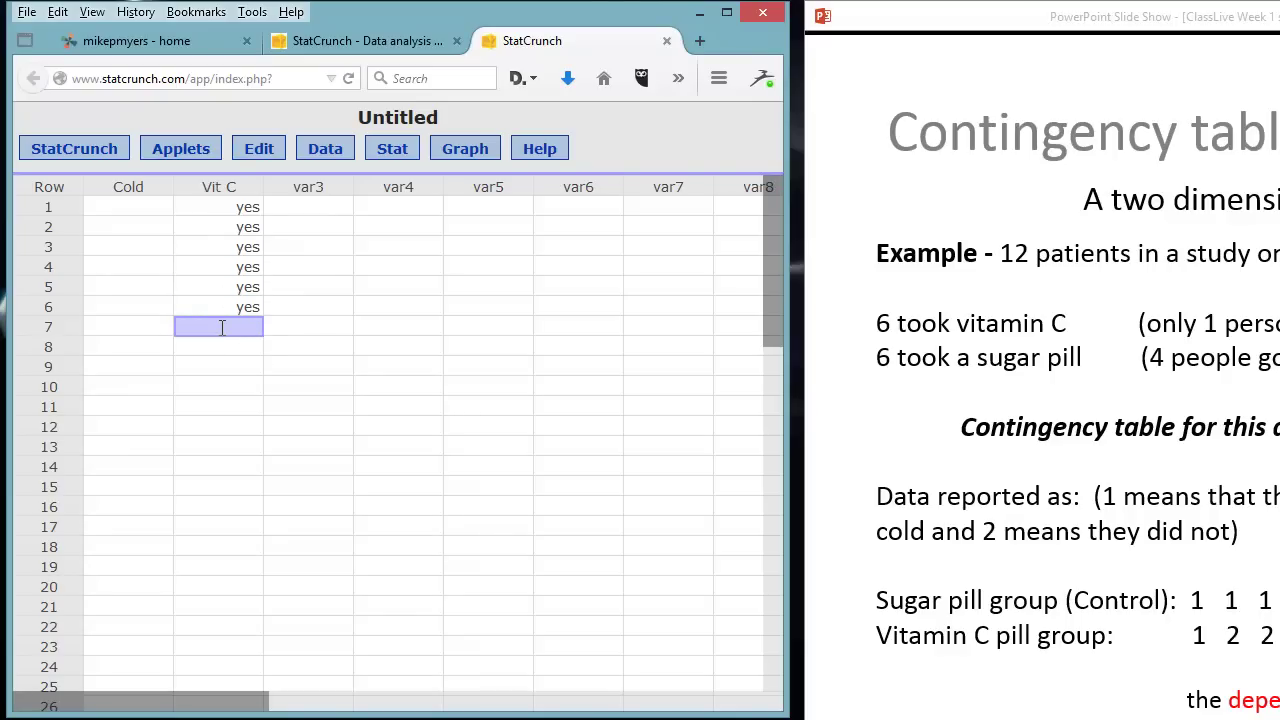
pyautogui.write('no')
pyautogui.click(229, 347)
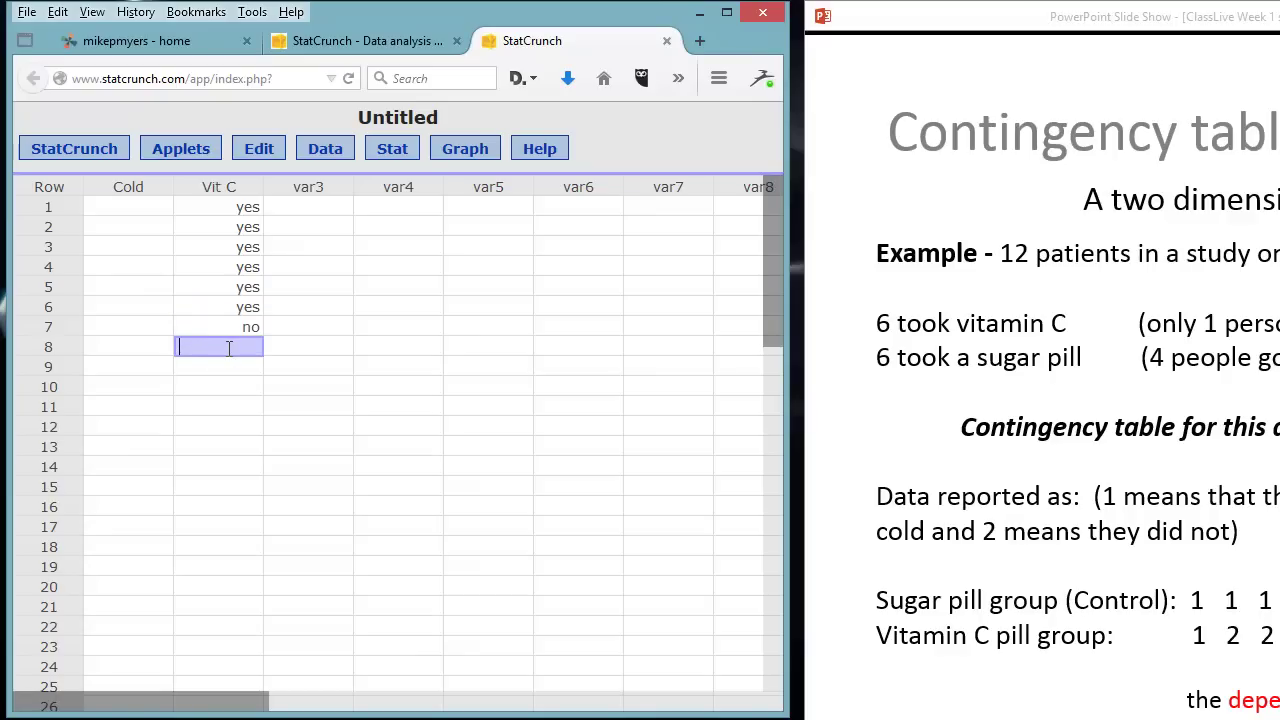
pyautogui.write('no')
pyautogui.click(236, 367)
pyautogui.write('no')
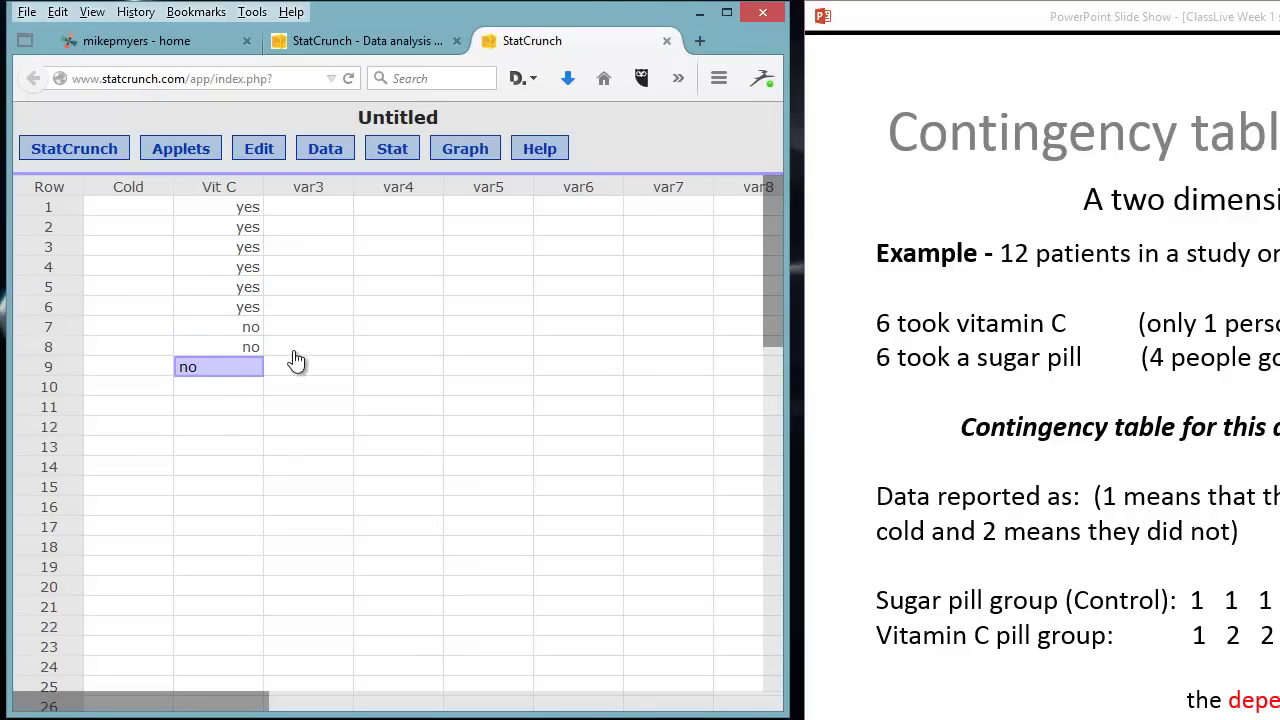
pyautogui.click(226, 387)
pyautogui.write('no')
pyautogui.click(236, 405)
pyautogui.write('no')
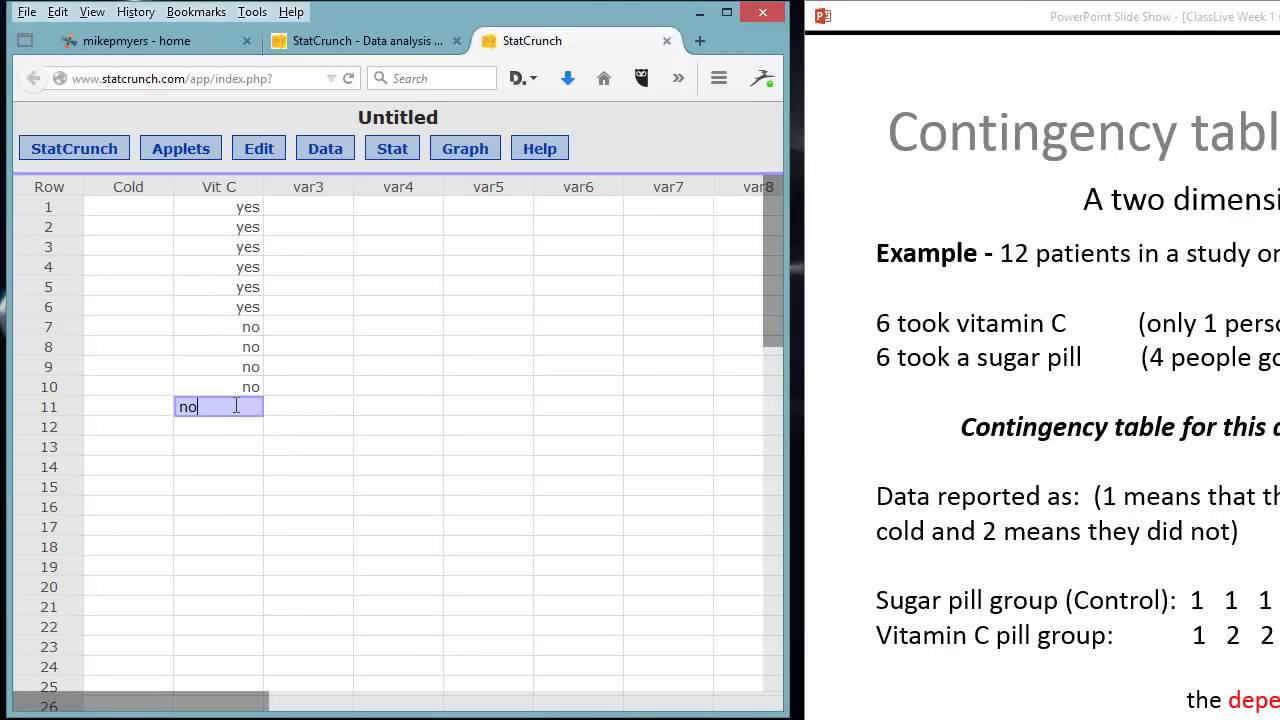
pyautogui.click(232, 427)
pyautogui.write('no')
pyautogui.click(143, 430)
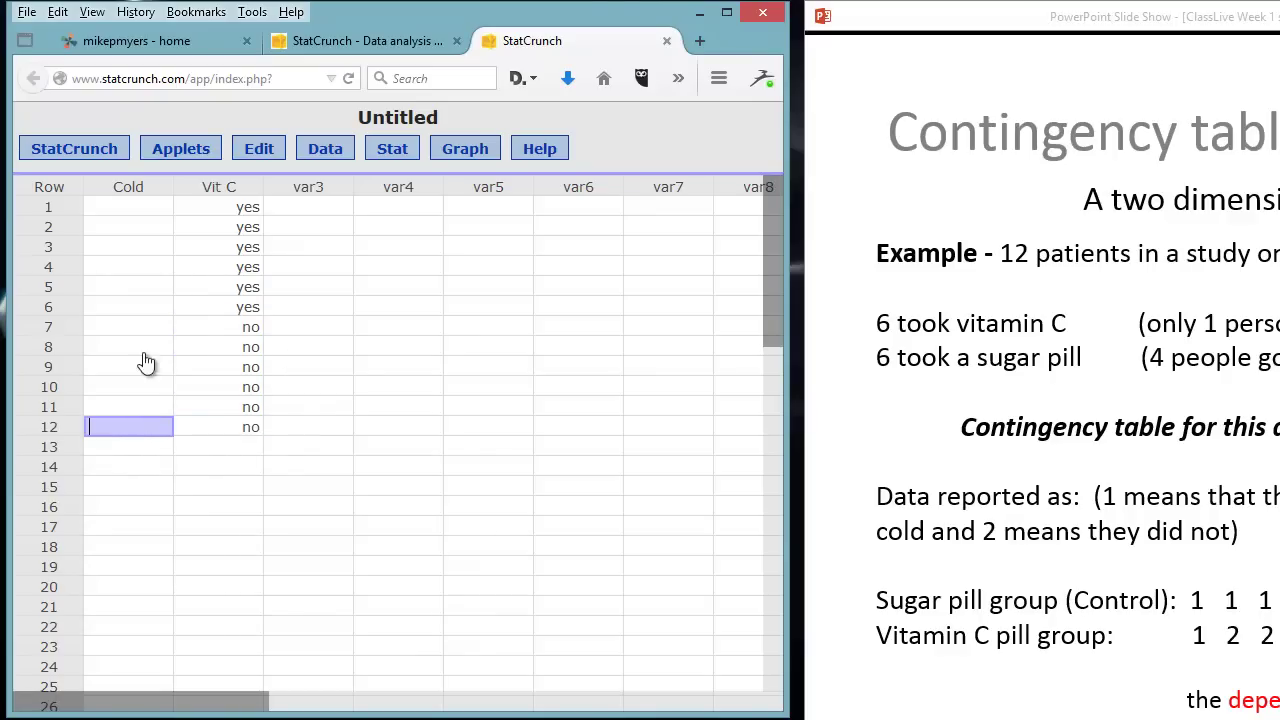
# Enter yes in Cold row 1 and no in Cold rows 2–6.
pyautogui.click(130, 210)
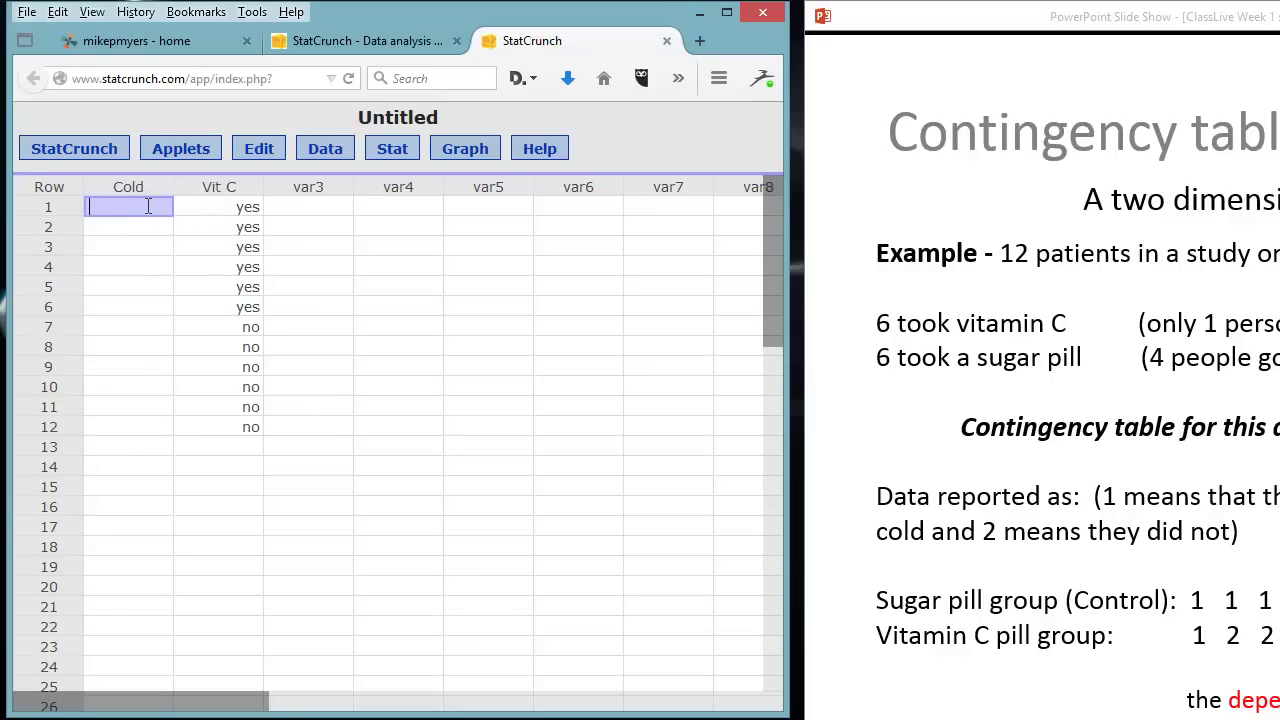
pyautogui.write('yes')
pyautogui.click(149, 226)
pyautogui.write('no')
pyautogui.click(163, 243)
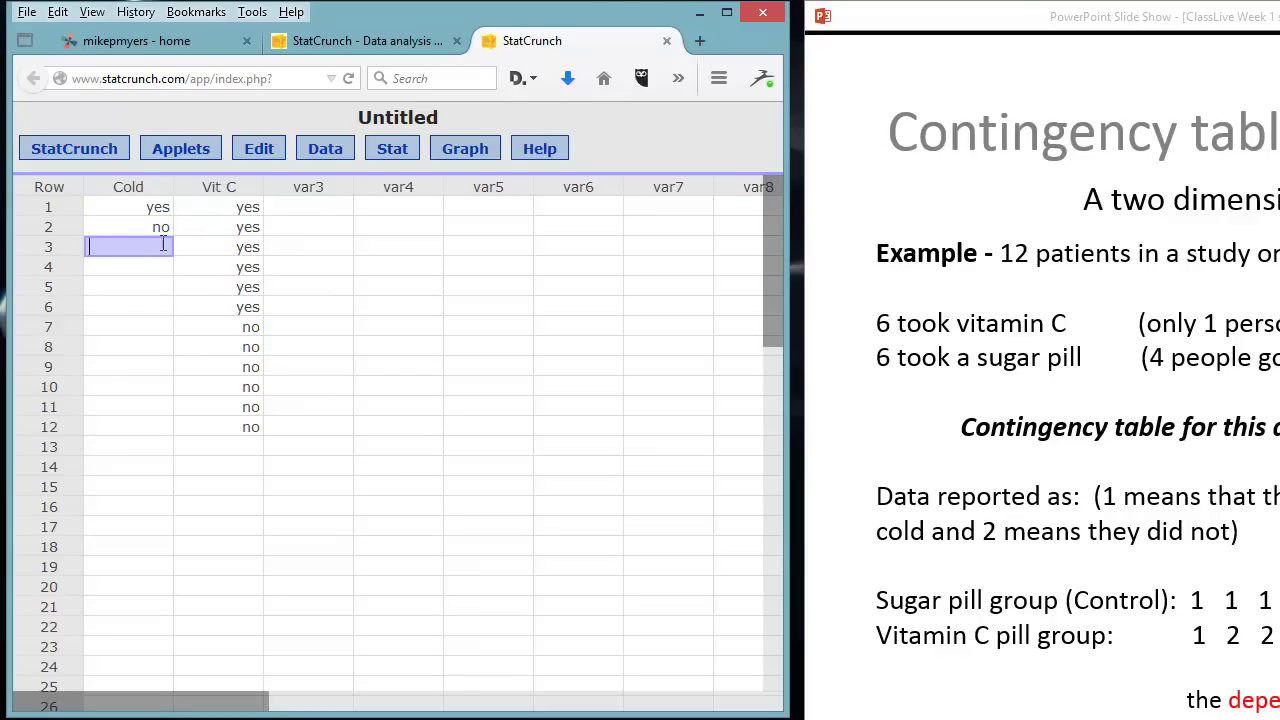
pyautogui.write('no')
pyautogui.click(154, 268)
pyautogui.write('no')
pyautogui.click(157, 287)
pyautogui.write('no')
pyautogui.click(162, 306)
pyautogui.write('no')
# Enter yes in Cold rows 7–10 and no in rows 11–12, correcting row 11.
pyautogui.click(150, 327)
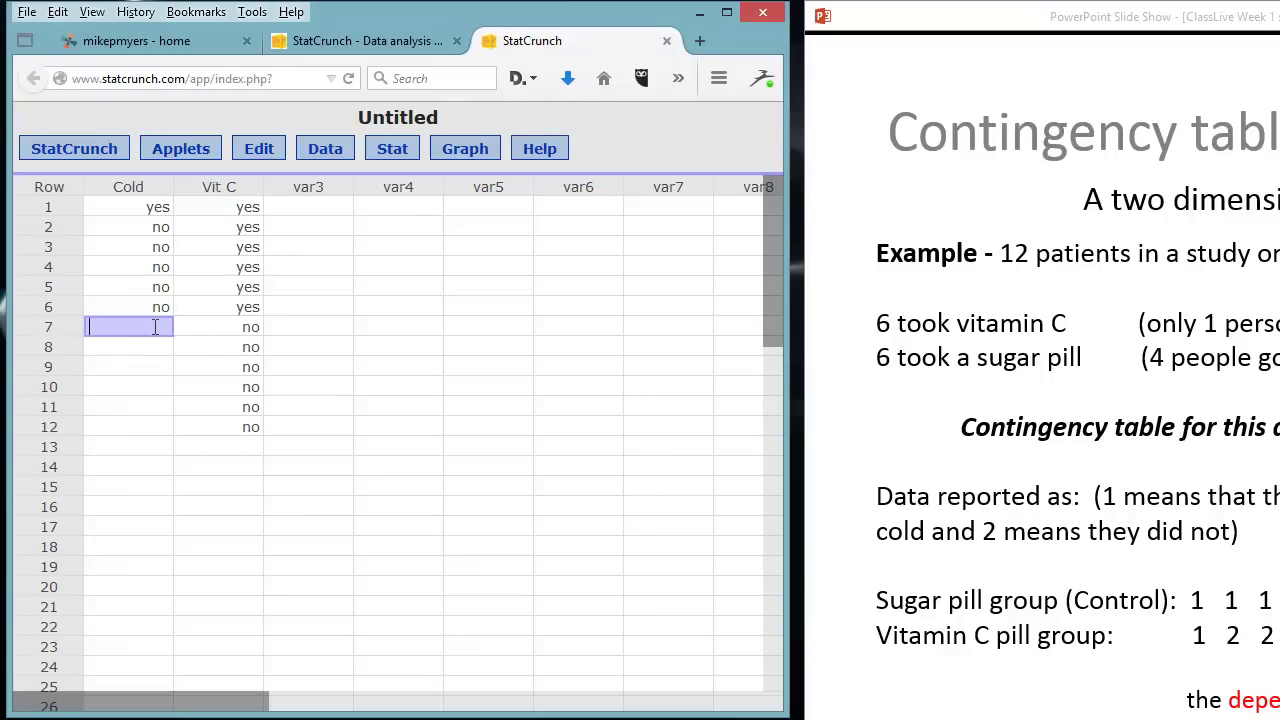
pyautogui.write('yes')
pyautogui.click(140, 347)
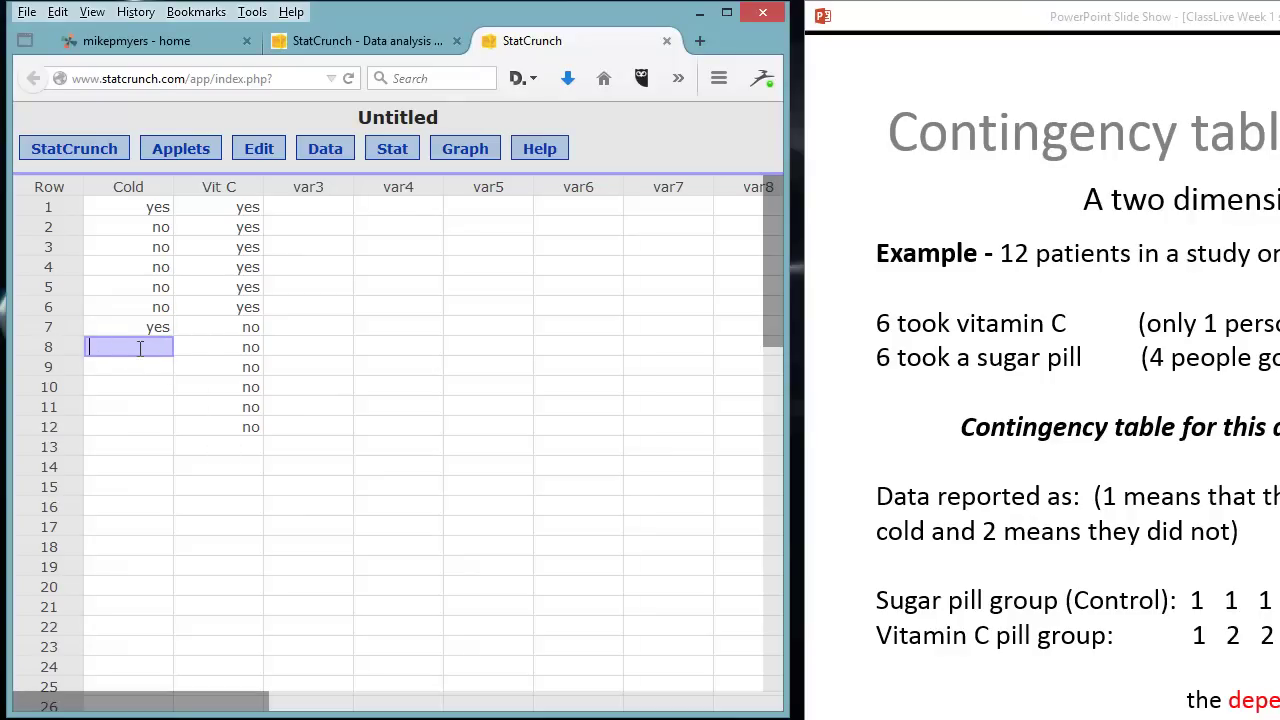
pyautogui.write('yes')
pyautogui.press('Return')
pyautogui.write('yes')
pyautogui.press('Return')
pyautogui.write('yes')
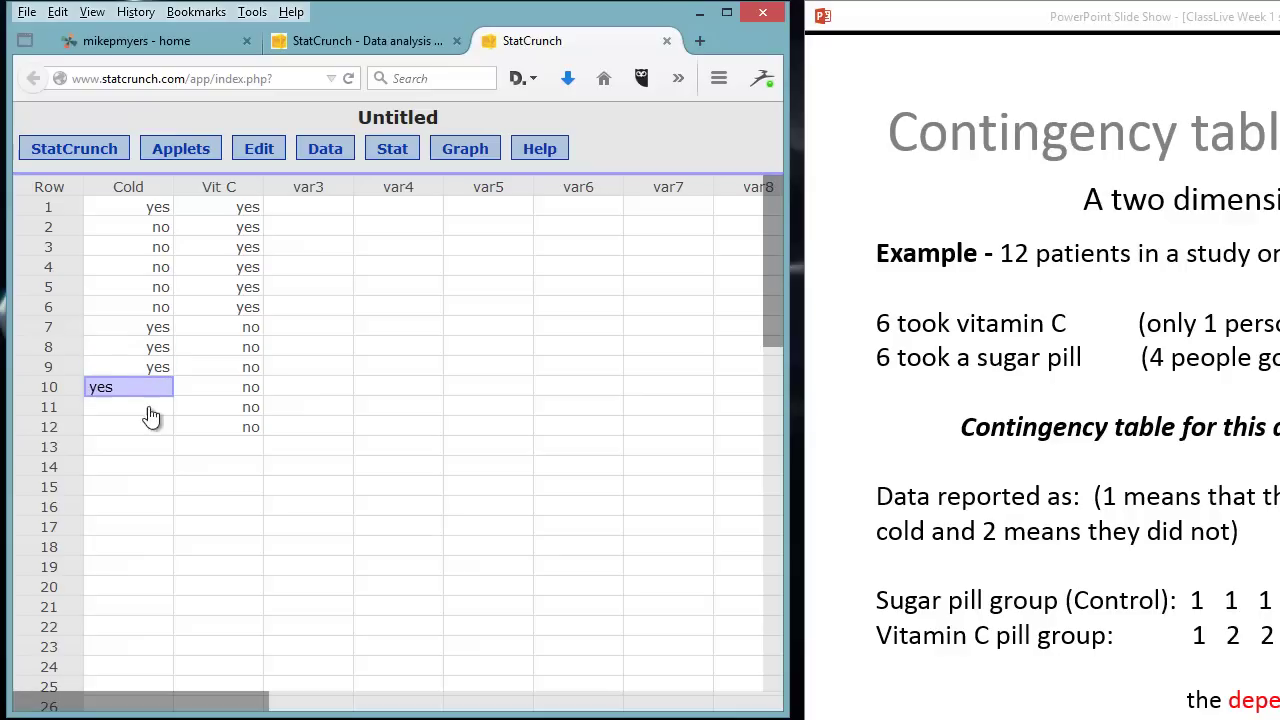
pyautogui.press('Return')
pyautogui.write('yes')
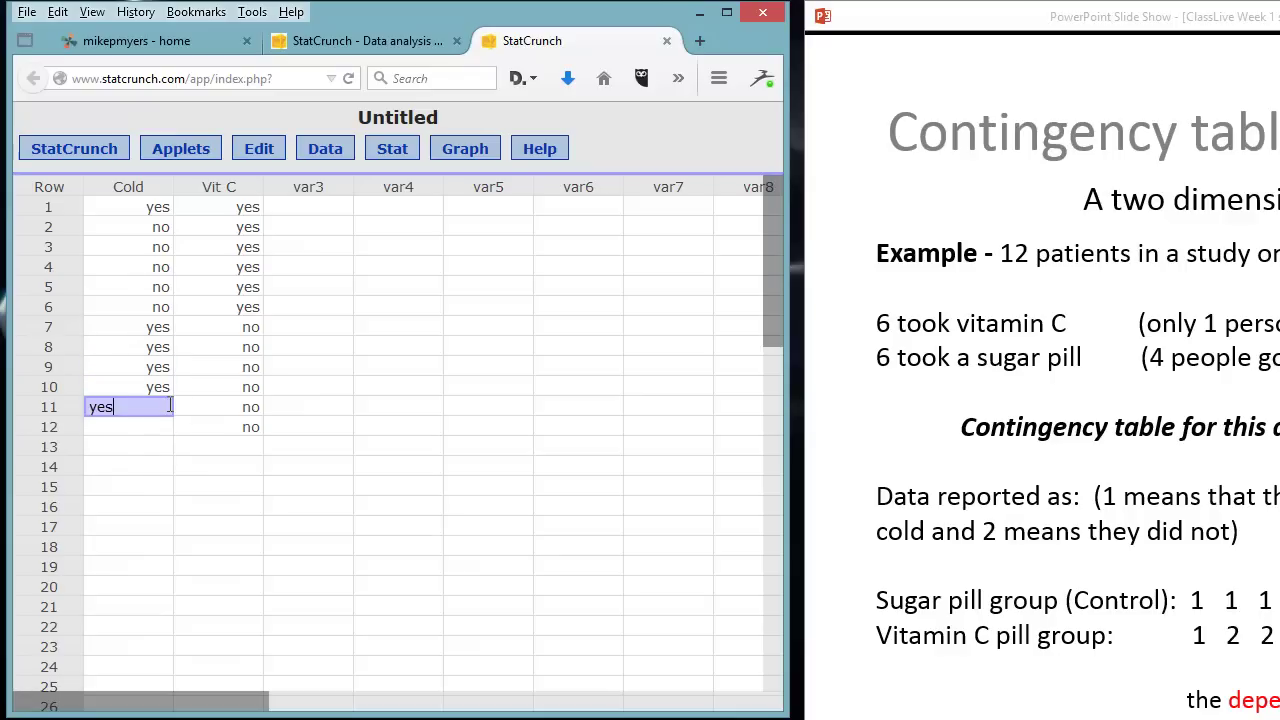
pyautogui.press('BackSpace')
pyautogui.press('BackSpace')
pyautogui.press('BackSpace')
pyautogui.write('no')
pyautogui.click(168, 428)
pyautogui.write('no')
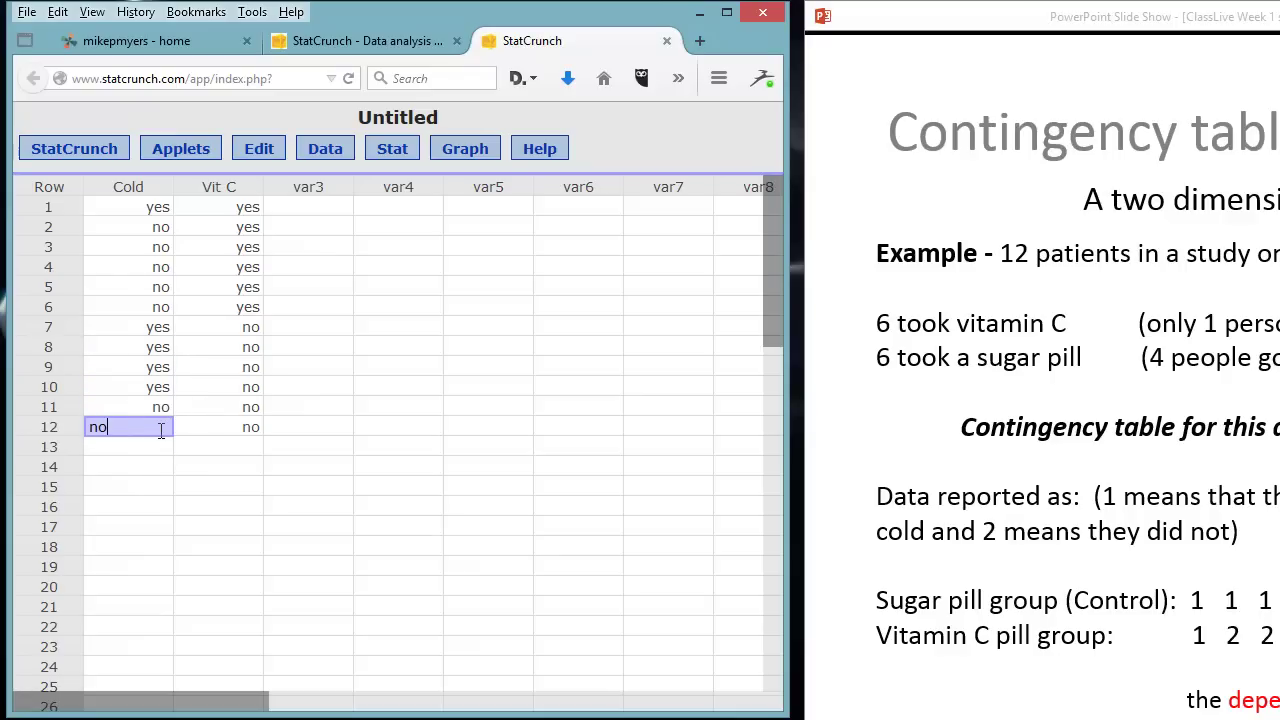
pyautogui.click(308, 430)
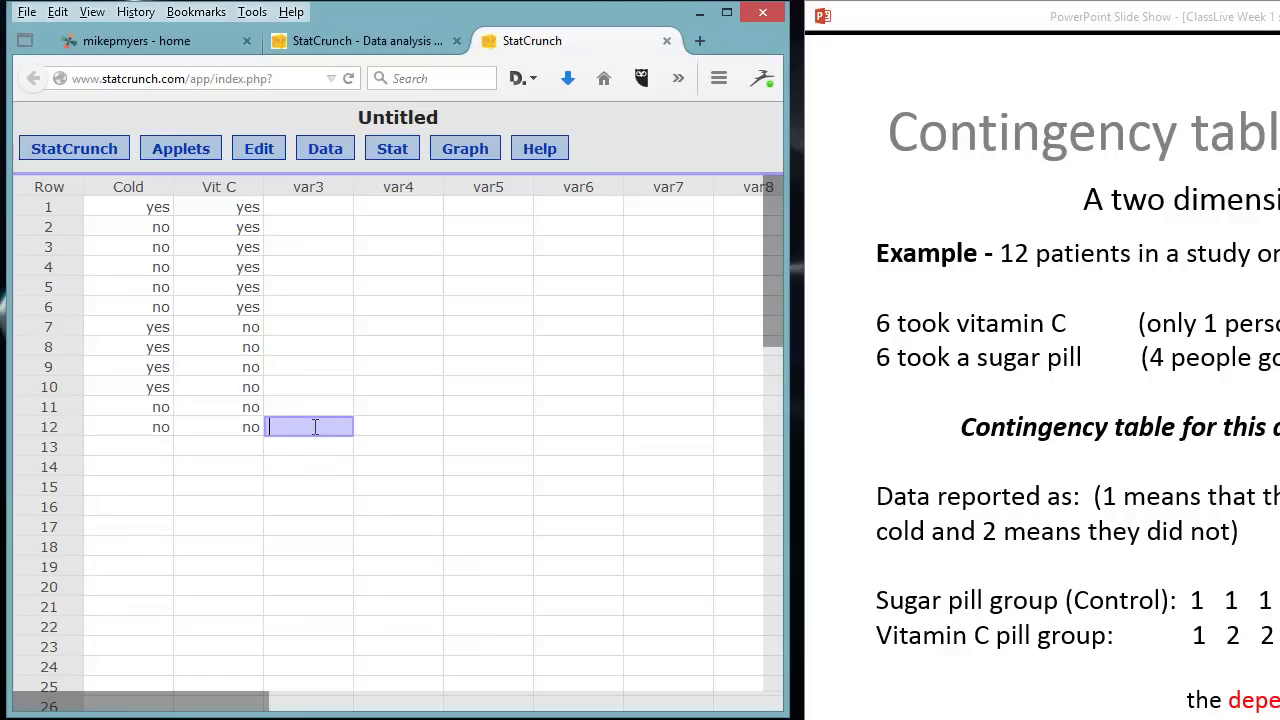
# Open the Stat menu to analyse the Cold and Vit C data.
pyautogui.click(403, 426)
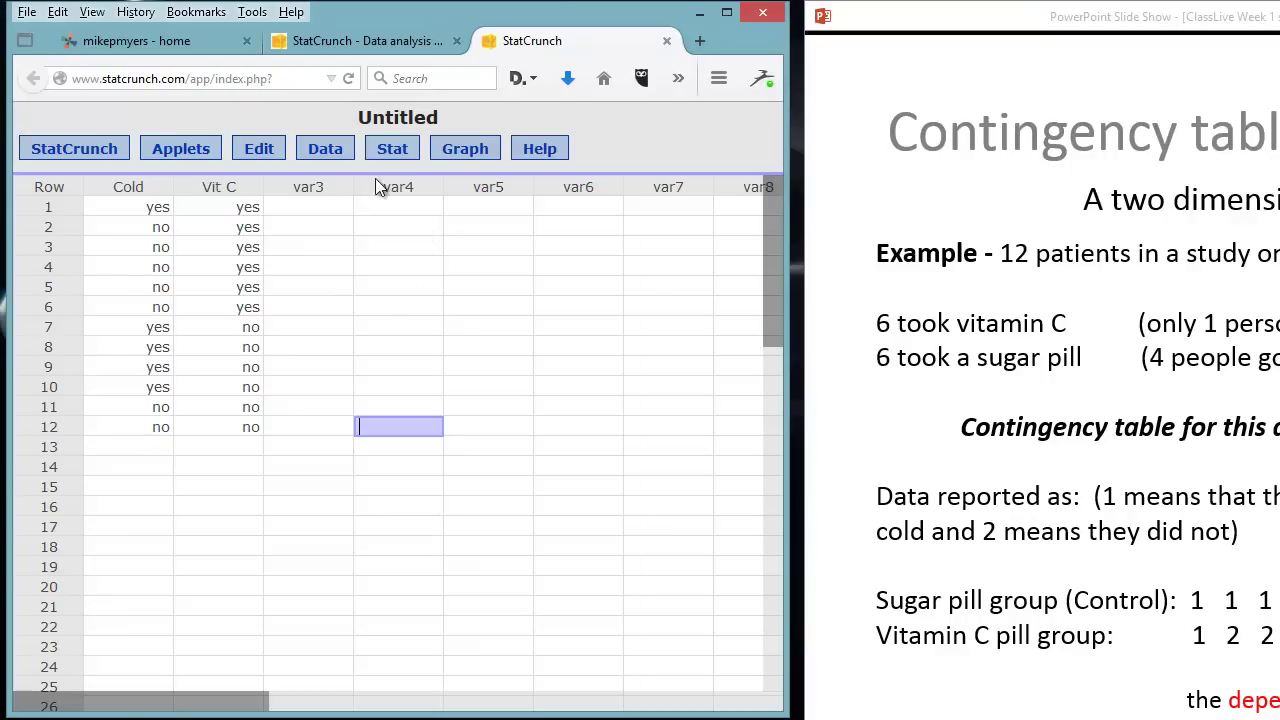
pyautogui.click(391, 151)
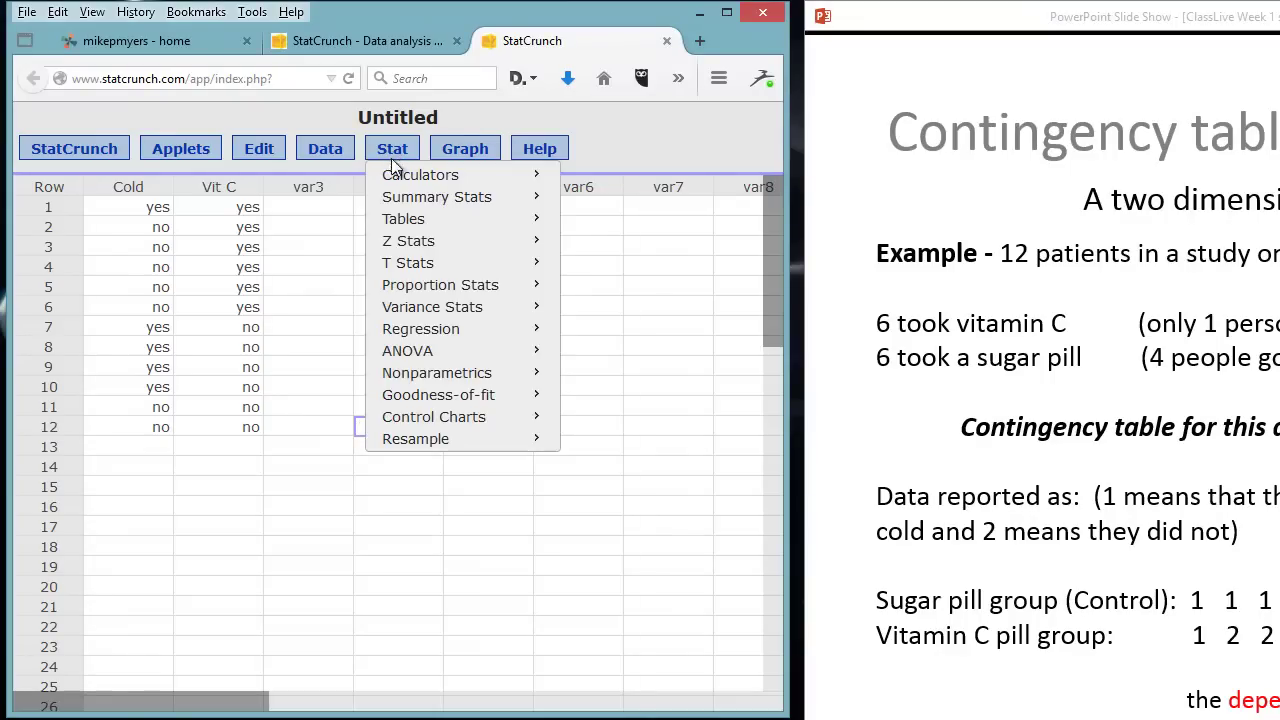
pyautogui.moveTo(404, 219)
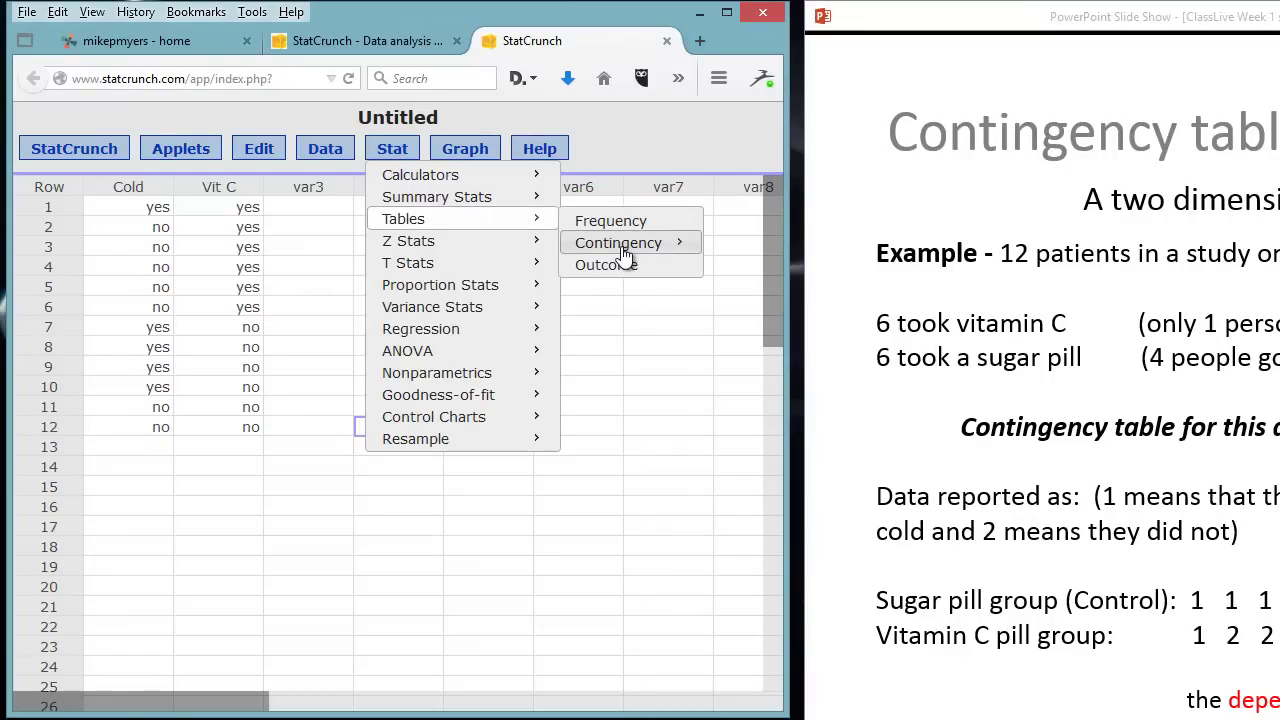
pyautogui.moveTo(622, 250)
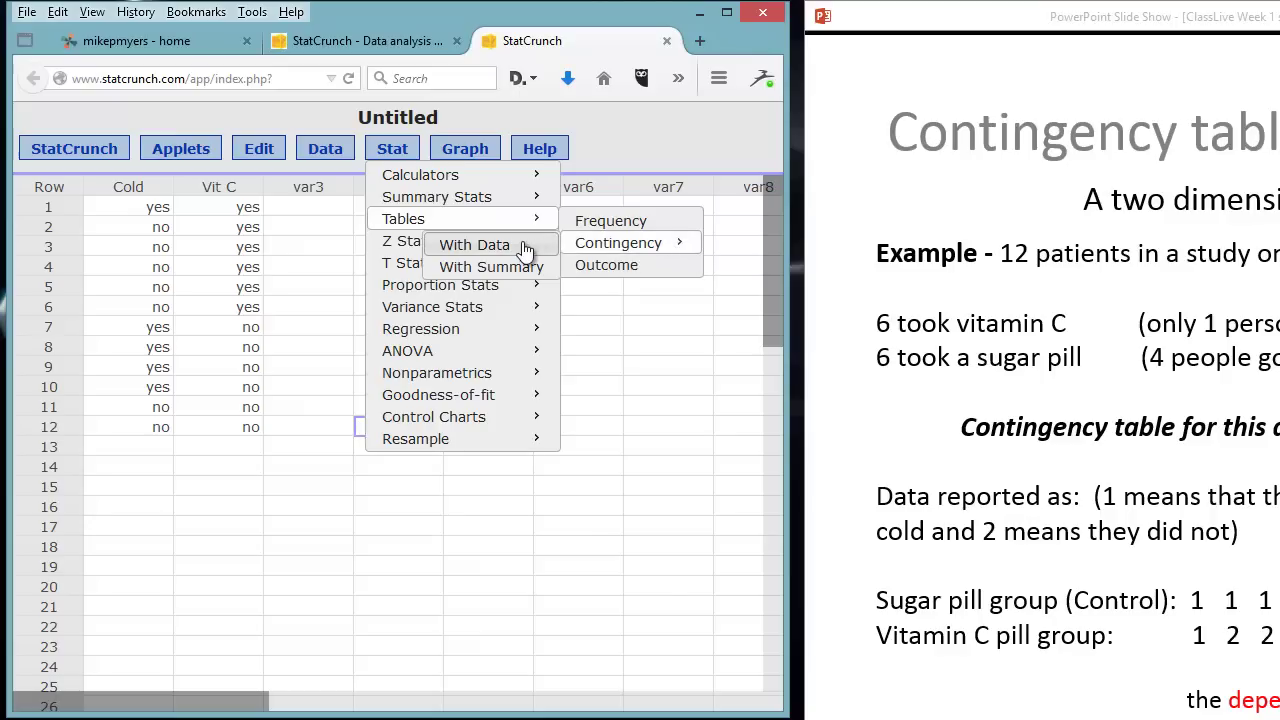
pyautogui.click(474, 245)
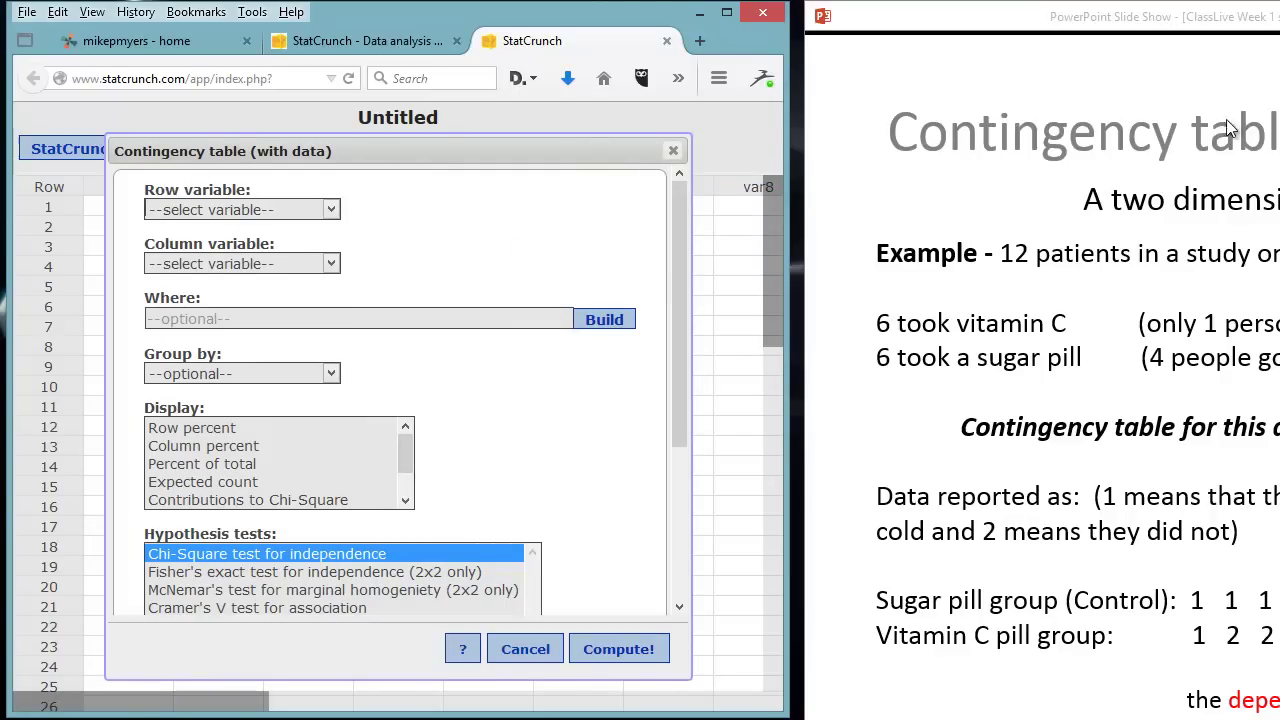
pyautogui.hotkey('alt', 'Tab')
pyautogui.moveTo(1040, 16); pyautogui.dragTo(397, 0)
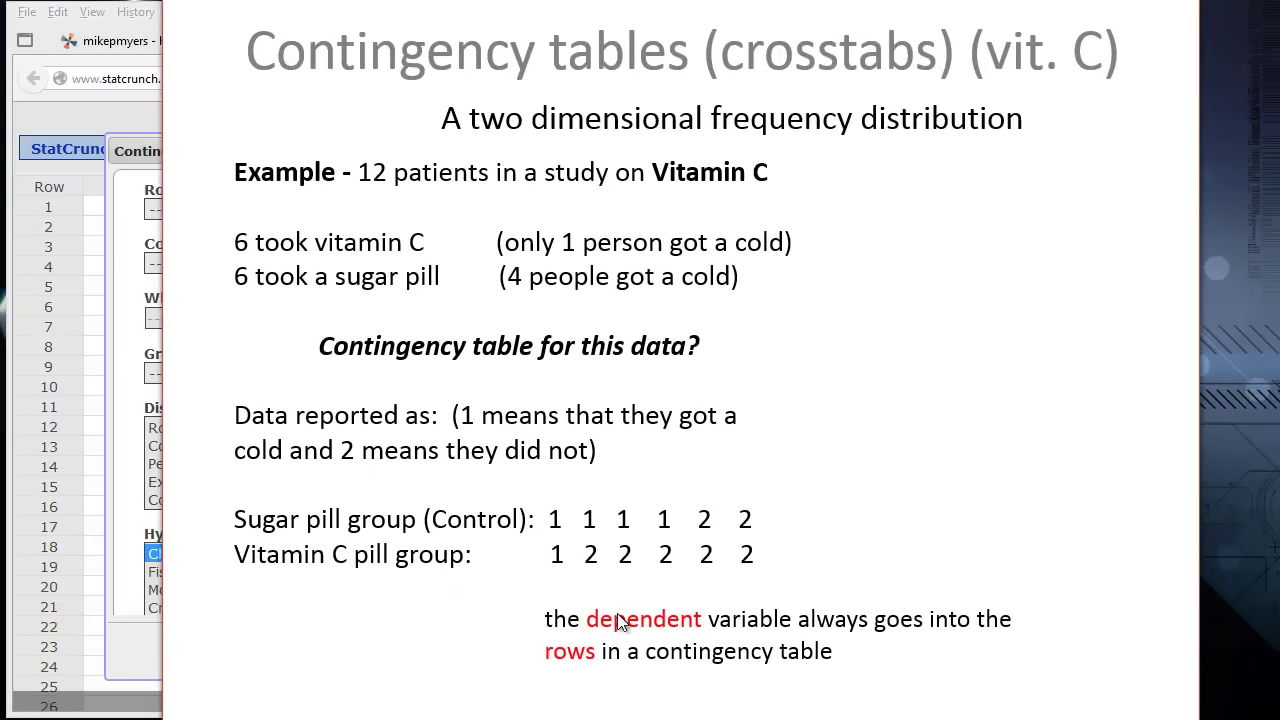
pyautogui.moveTo(397, 0); pyautogui.dragTo(1061, 85)
pyautogui.moveTo(1100, 18); pyautogui.dragTo(1074, 17)
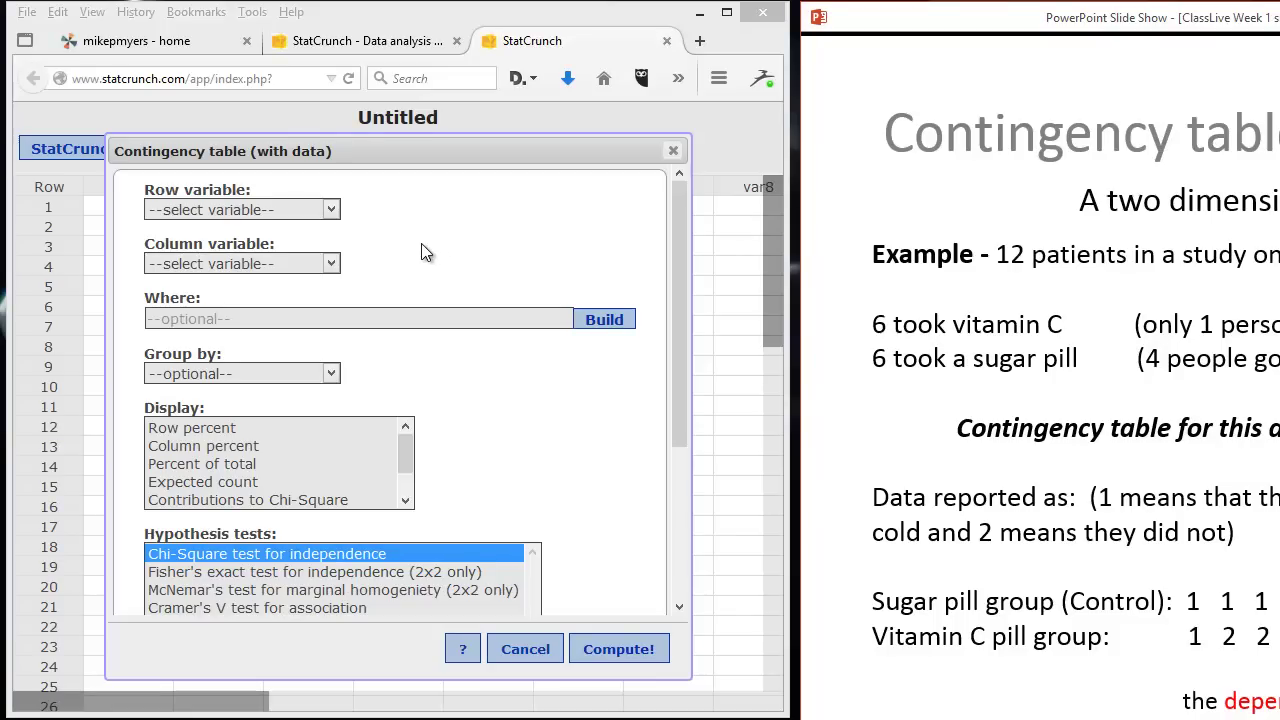
# Choose Cold as row variable, Vit C as column variable, and display row, column and total percents.
pyautogui.click(331, 210)
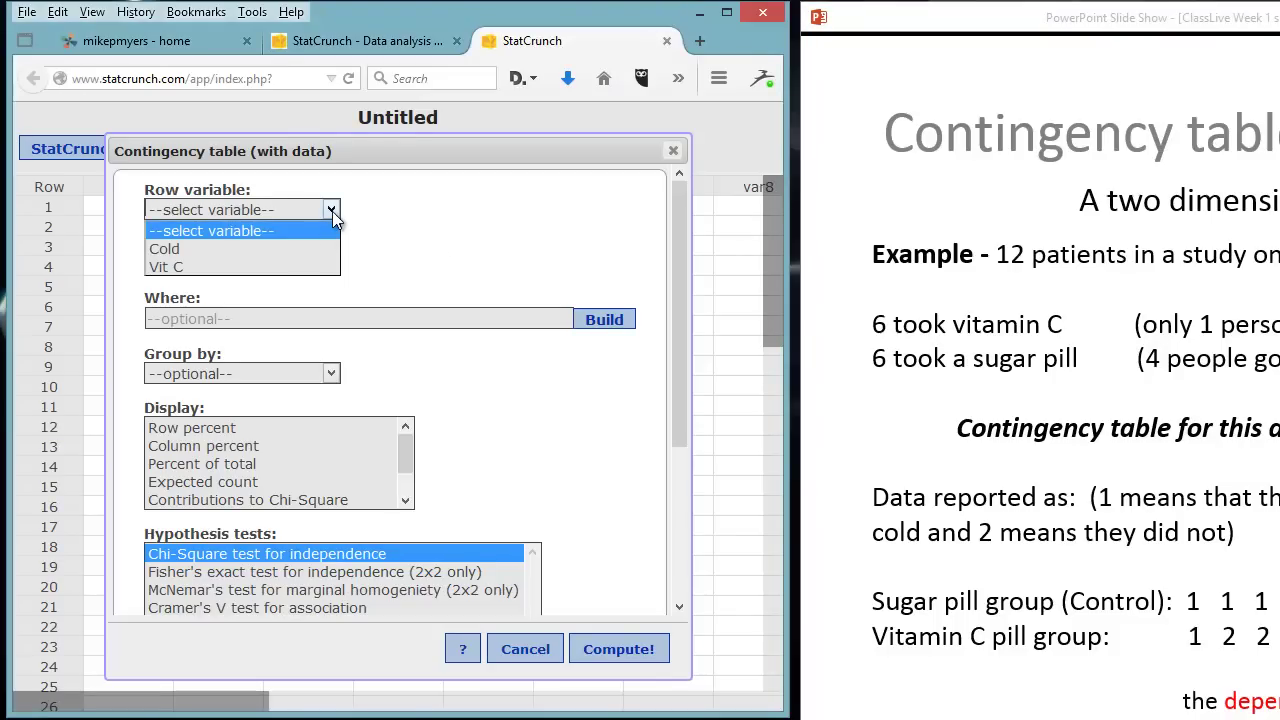
pyautogui.click(318, 257)
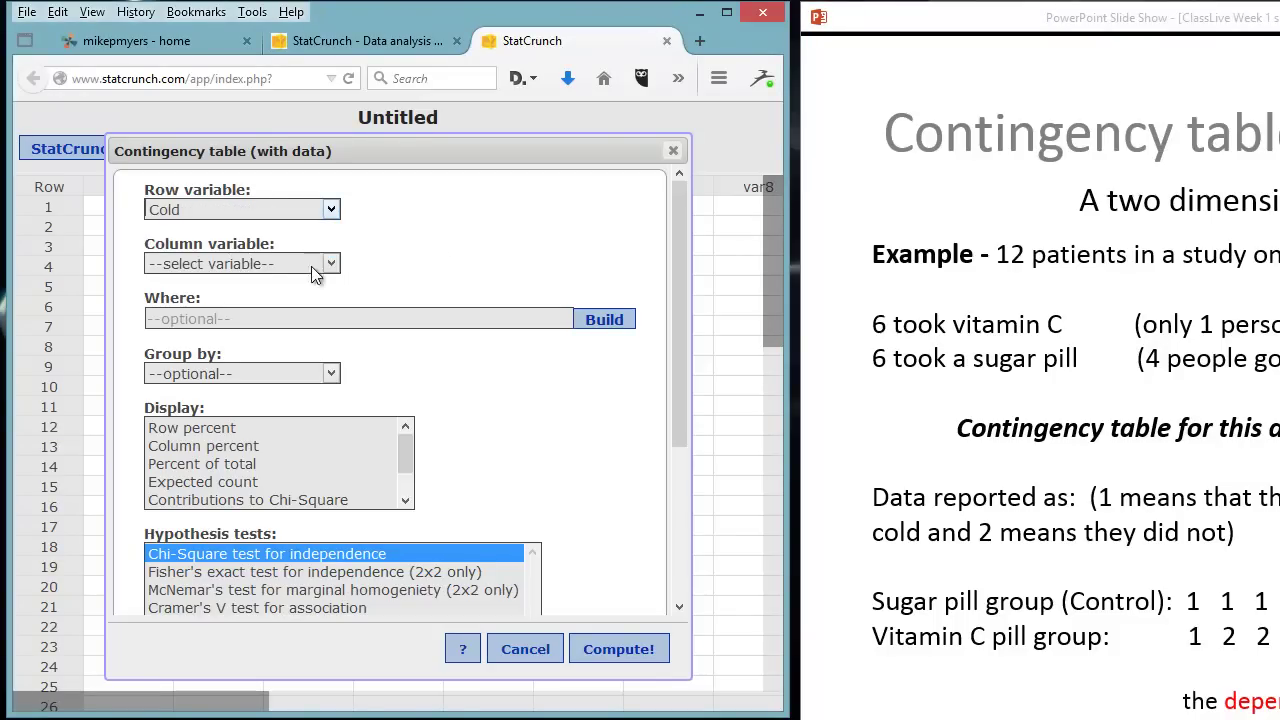
pyautogui.click(331, 264)
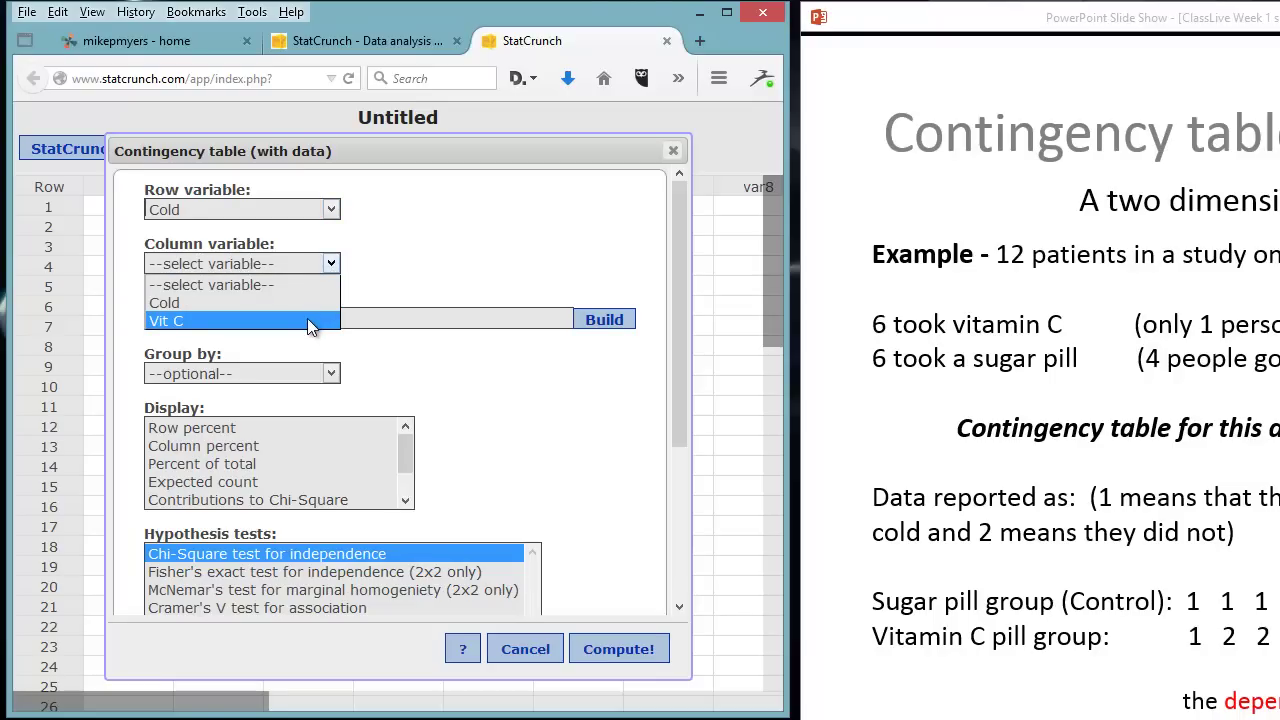
pyautogui.click(307, 320)
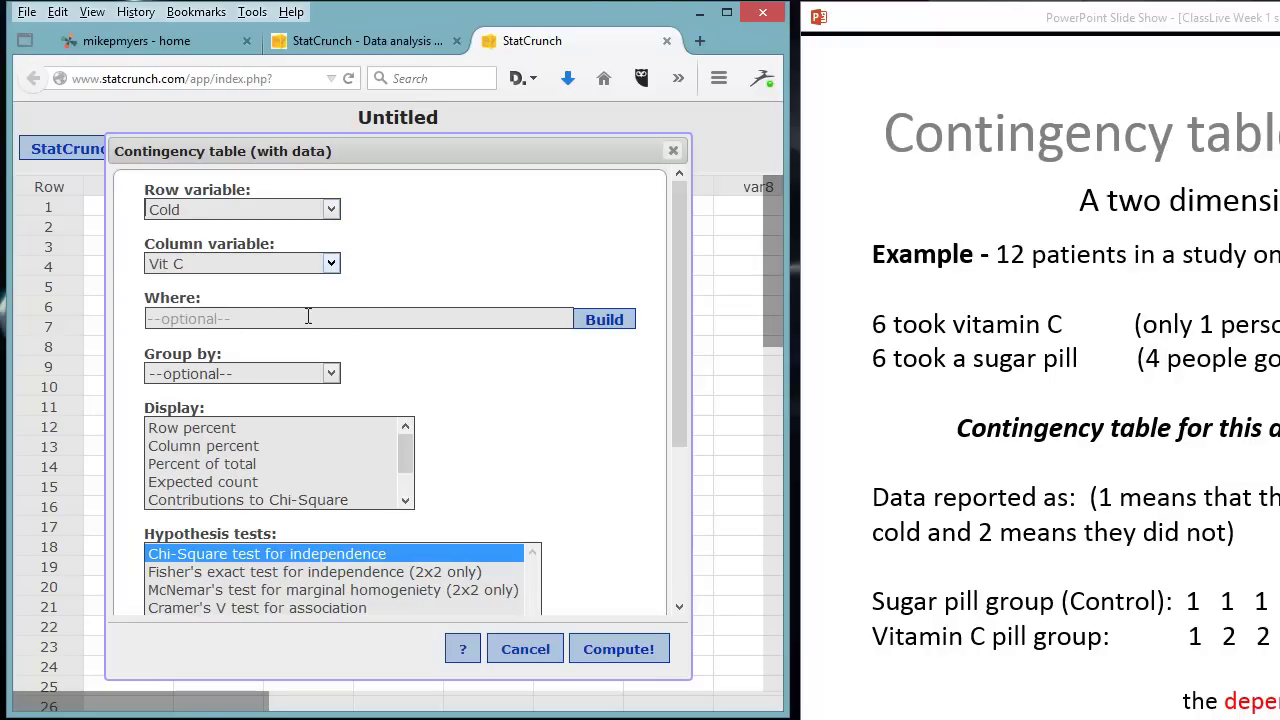
pyautogui.moveTo(409, 452); pyautogui.dragTo(414, 485)
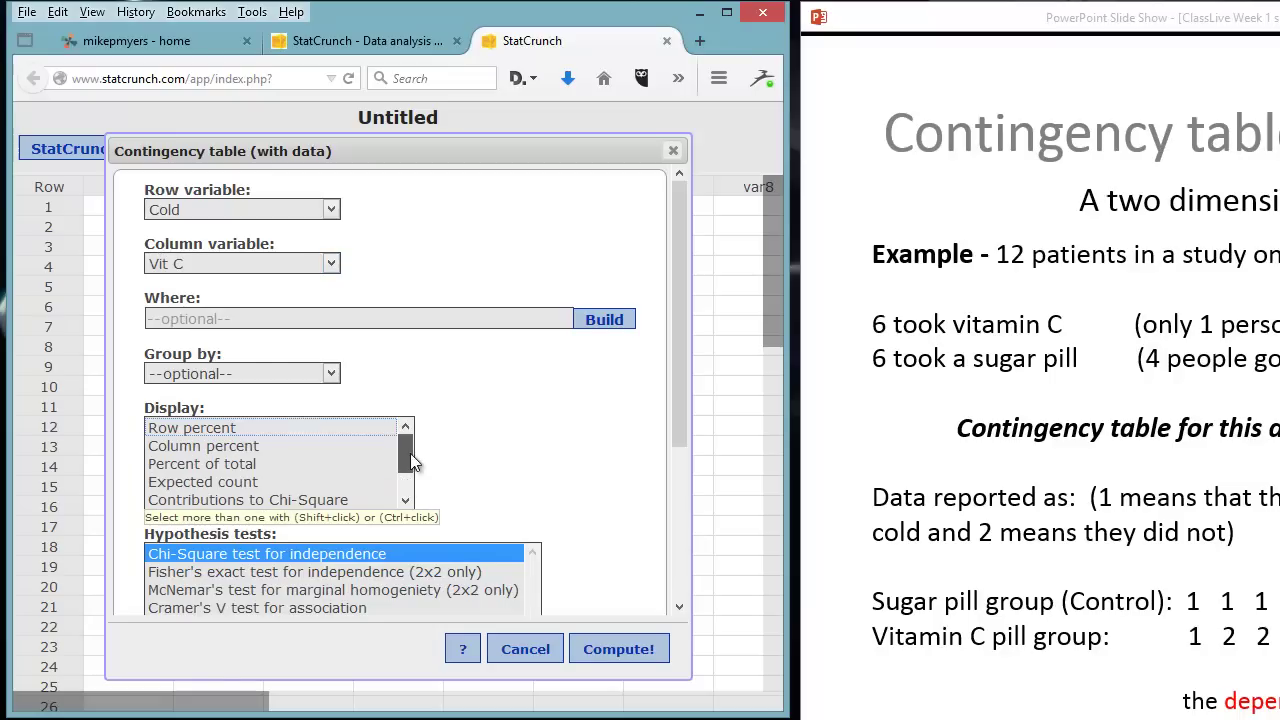
pyautogui.click(220, 436)
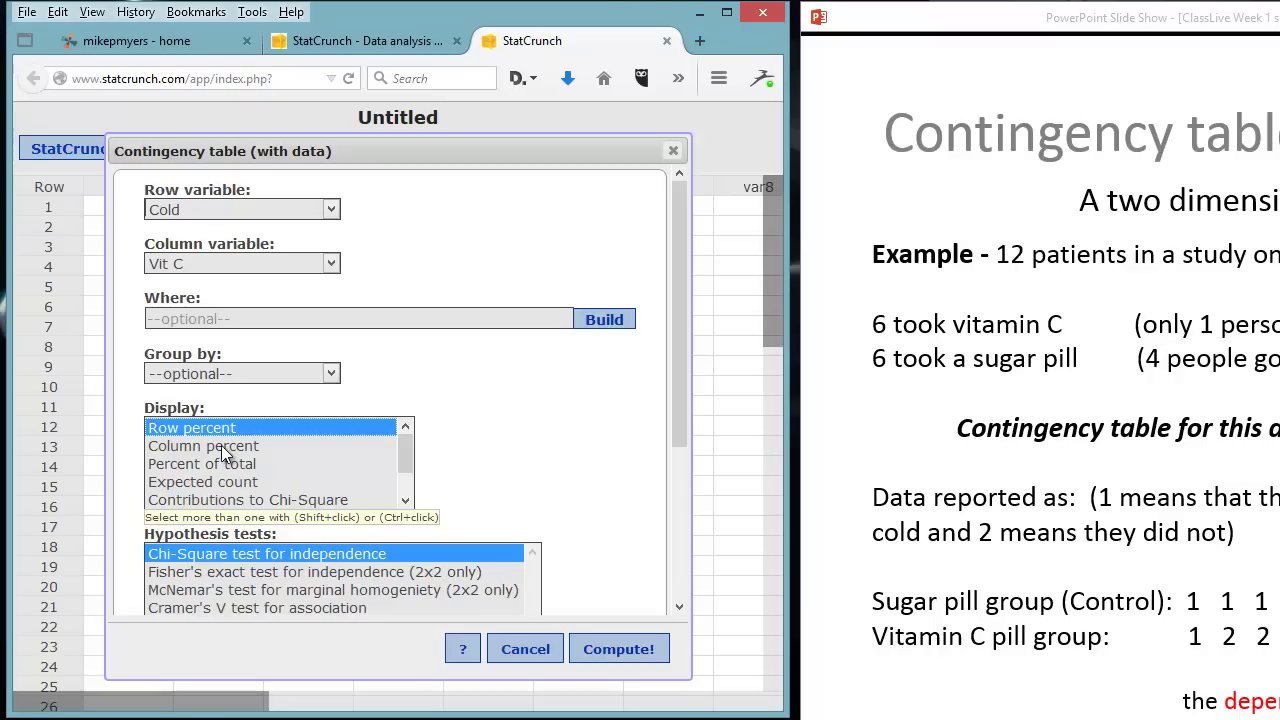
pyautogui.keyDown('ctrl'); pyautogui.click(221, 445); pyautogui.keyUp('ctrl')
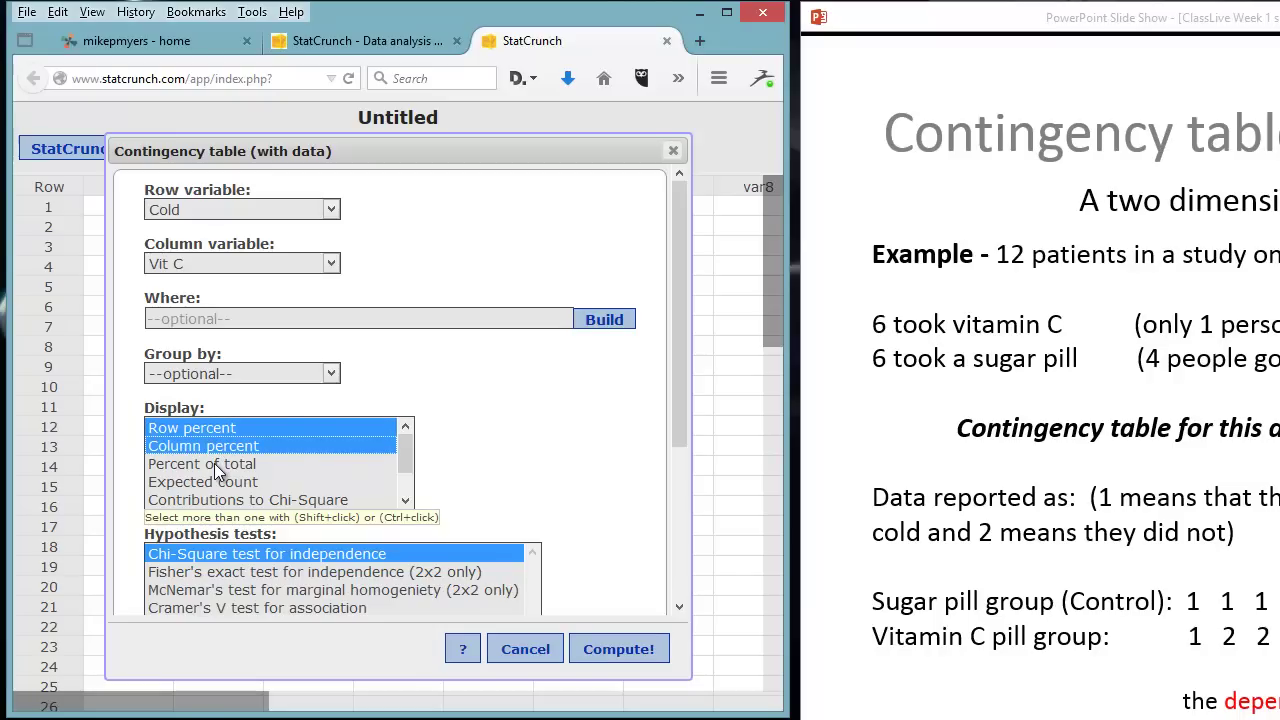
pyautogui.keyDown('ctrl'); pyautogui.click(214, 464); pyautogui.keyUp('ctrl')
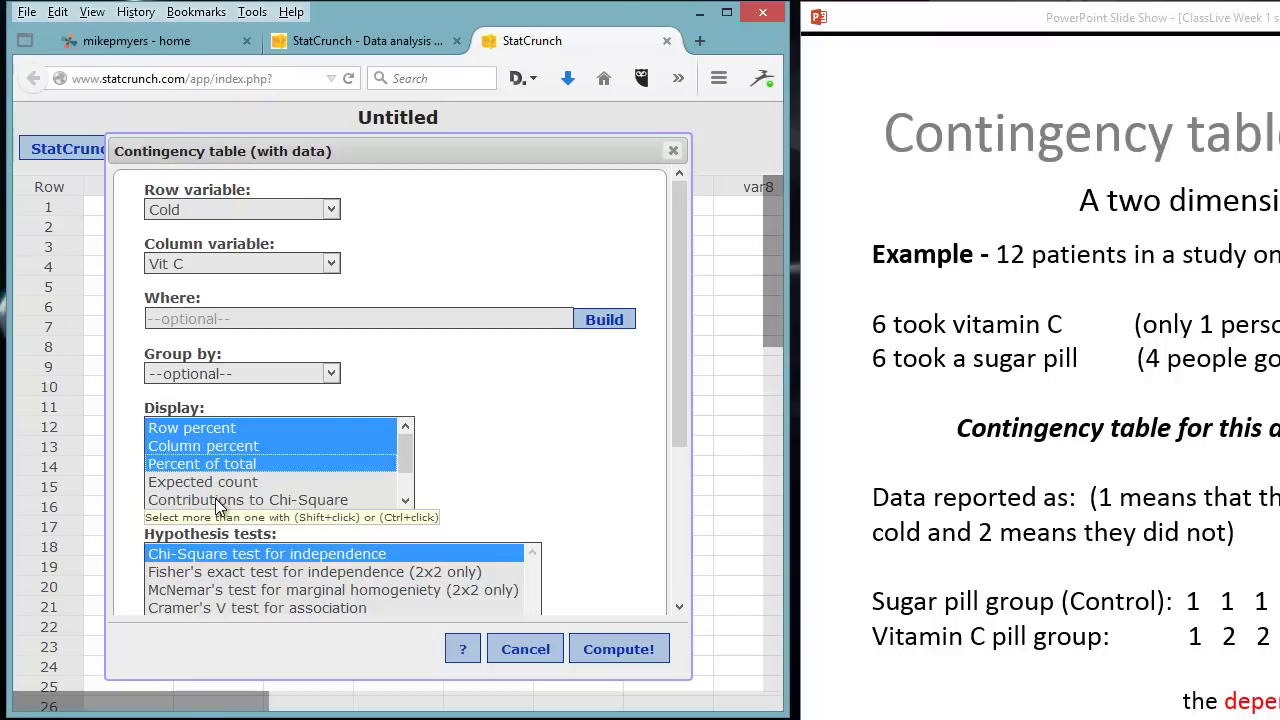
pyautogui.moveTo(406, 465)
pyautogui.mouseDown()
pyautogui.moveTo(400, 487)
pyautogui.moveTo(408, 448)
pyautogui.mouseUp()
pyautogui.moveTo(678, 410); pyautogui.dragTo(677, 456)
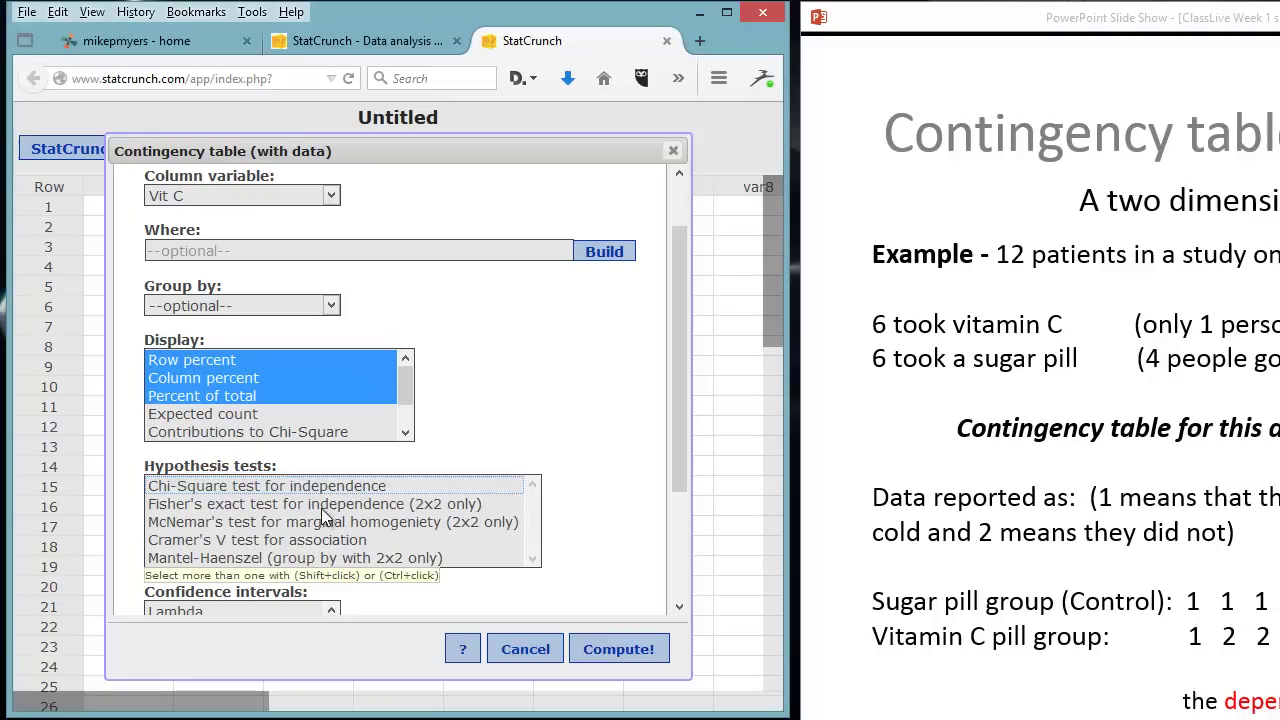
pyautogui.moveTo(678, 425); pyautogui.dragTo(669, 528)
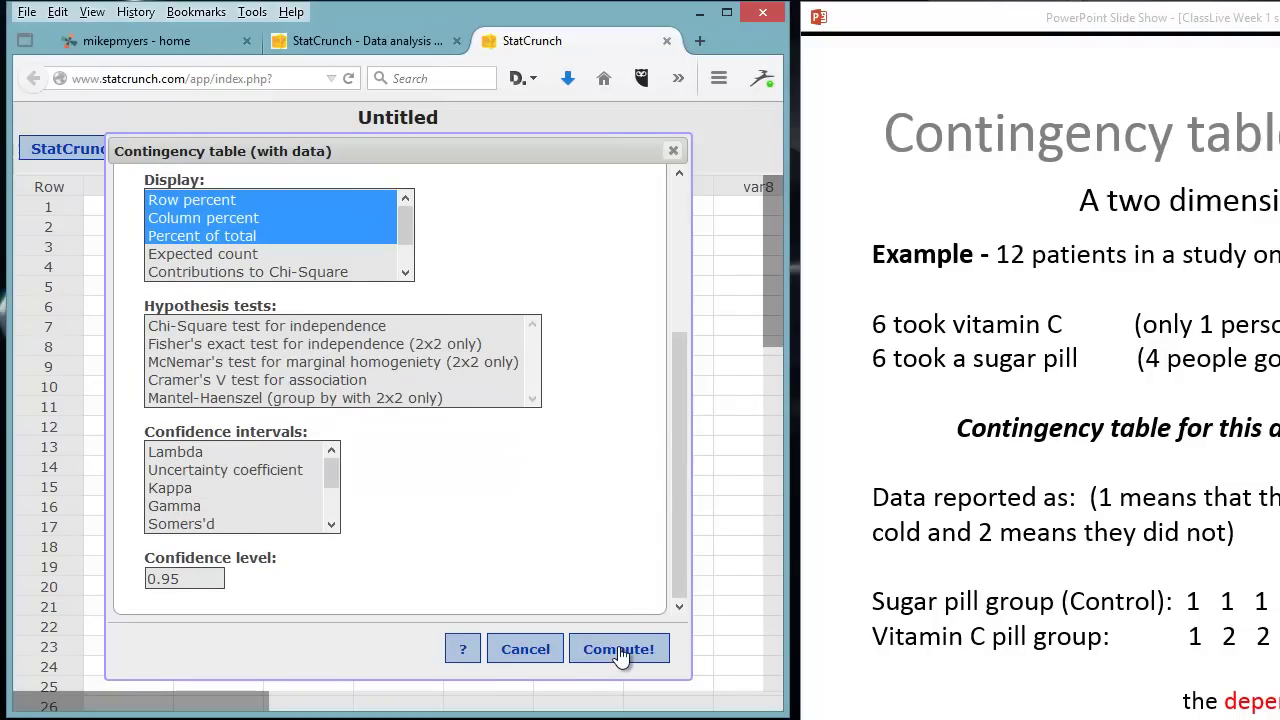
# Compute the Cold by Vit C table and arrange the textbook crosstab window beside the results.
pyautogui.click(620, 652)
pyautogui.moveTo(594, 197); pyautogui.dragTo(425, 124)
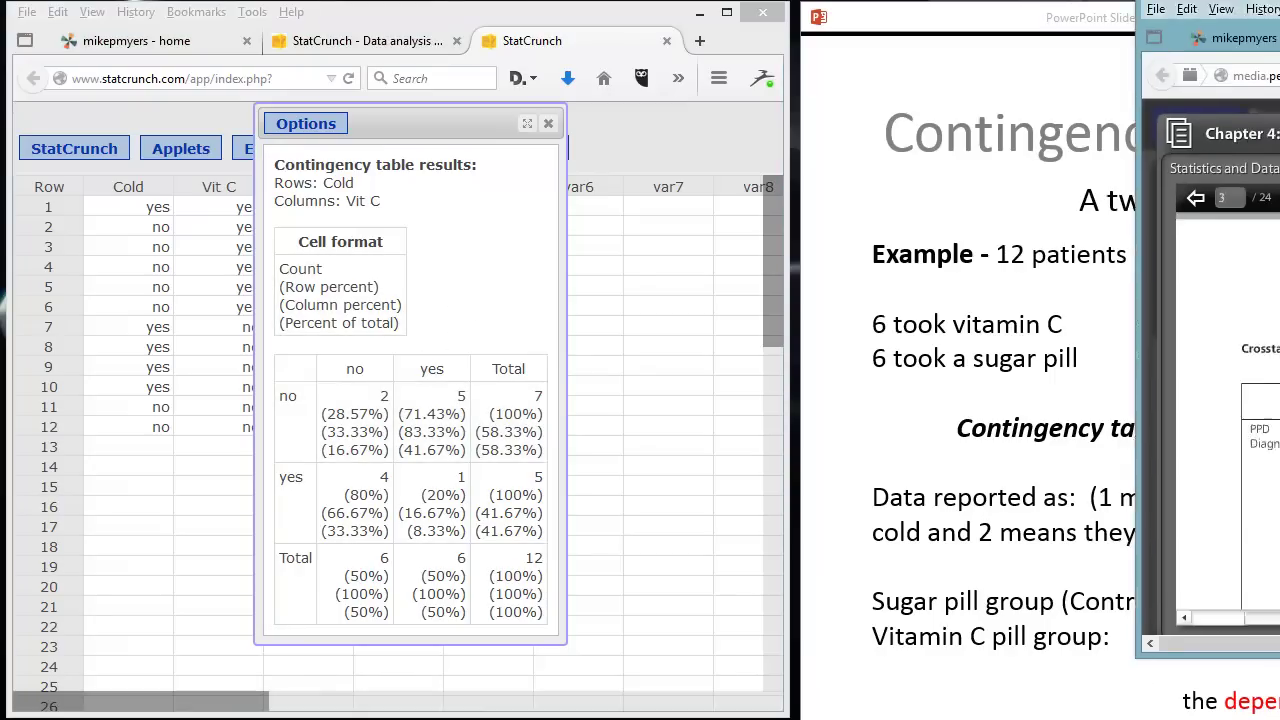
pyautogui.moveTo(1279, 23); pyautogui.dragTo(834, 22)
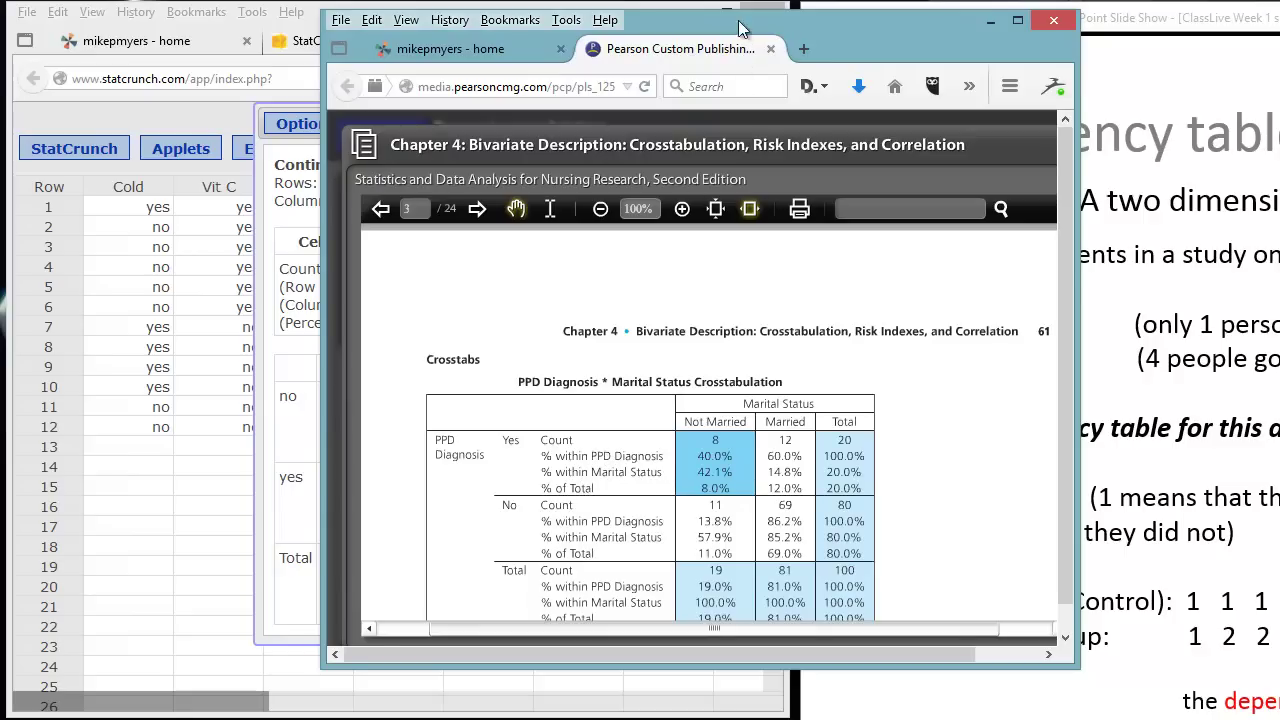
pyautogui.moveTo(740, 28); pyautogui.dragTo(1227, 62)
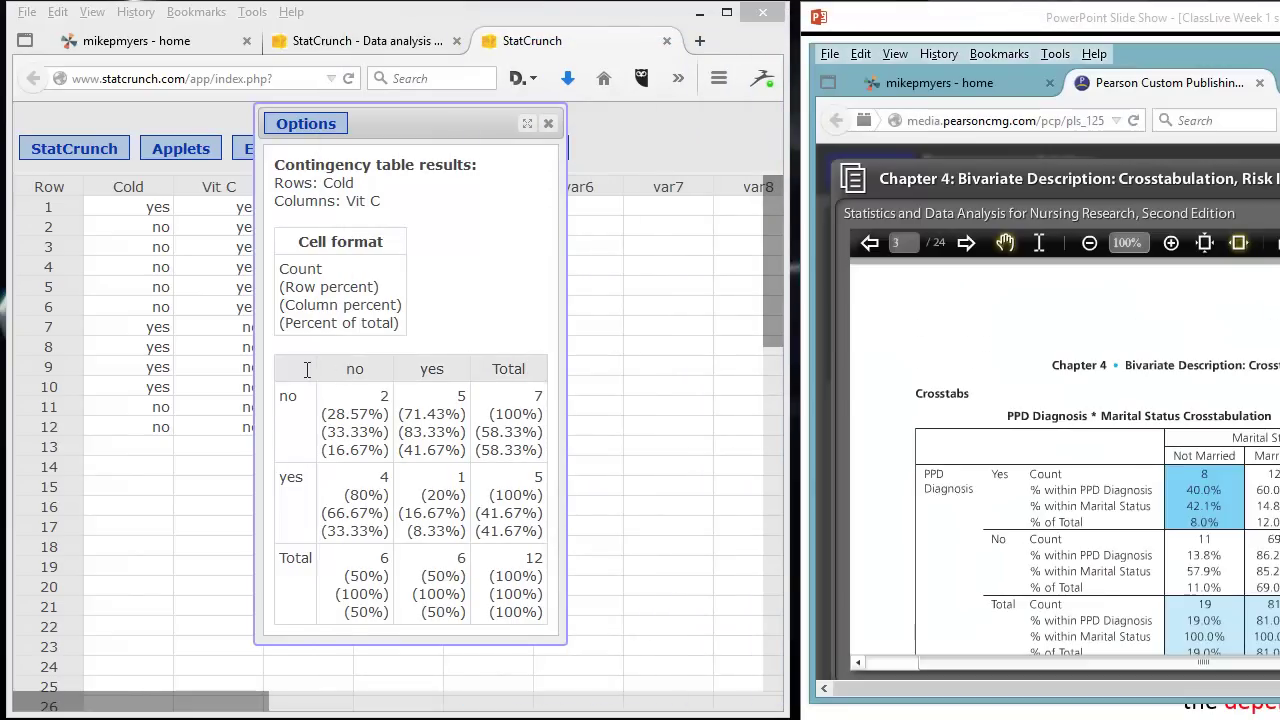
# Copy the StatCrunch contingency results table and paste it into the Word document.
pyautogui.moveTo(307, 370); pyautogui.dragTo(547, 616)
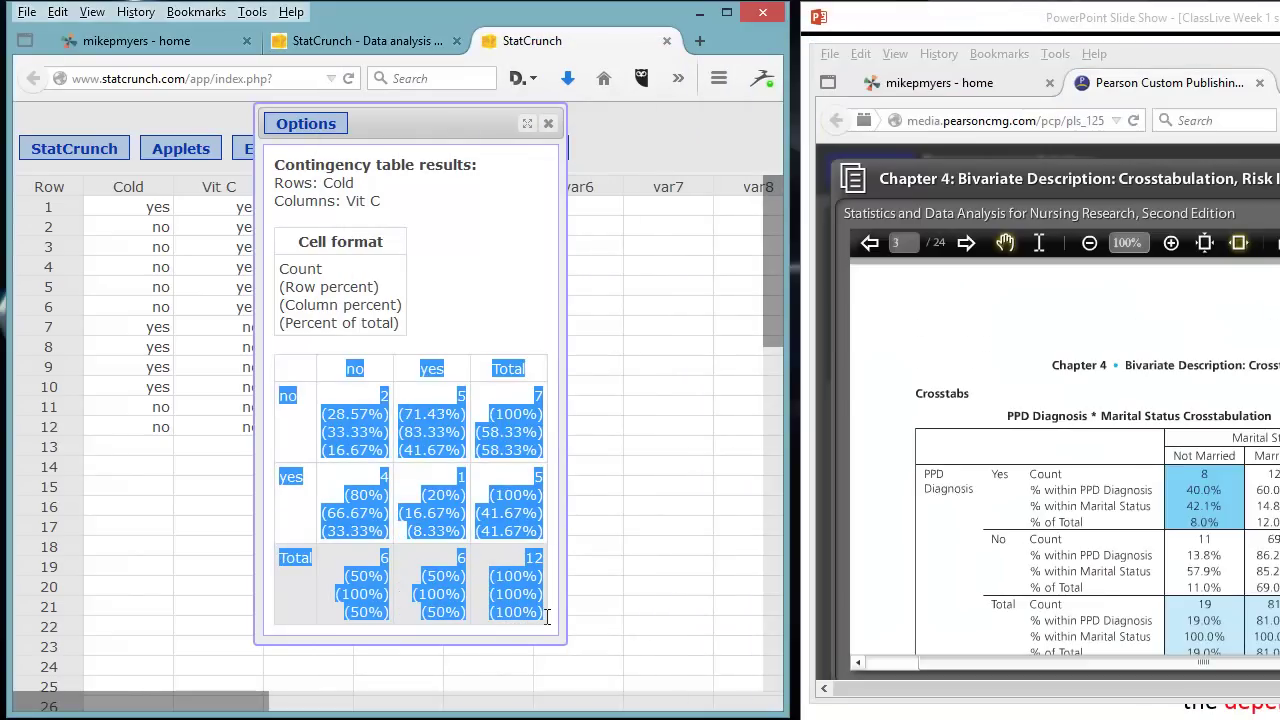
pyautogui.rightClick(428, 436)
pyautogui.click(468, 452)
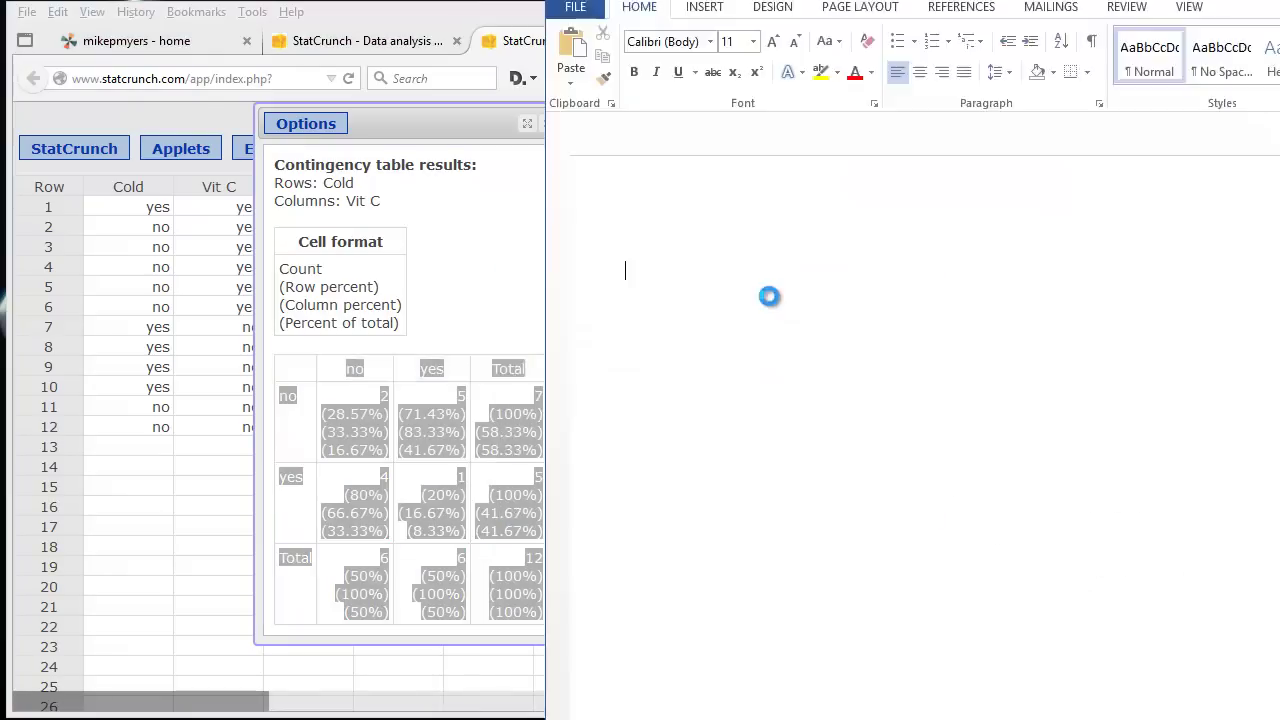
pyautogui.hotkey('ctrl', 'v')
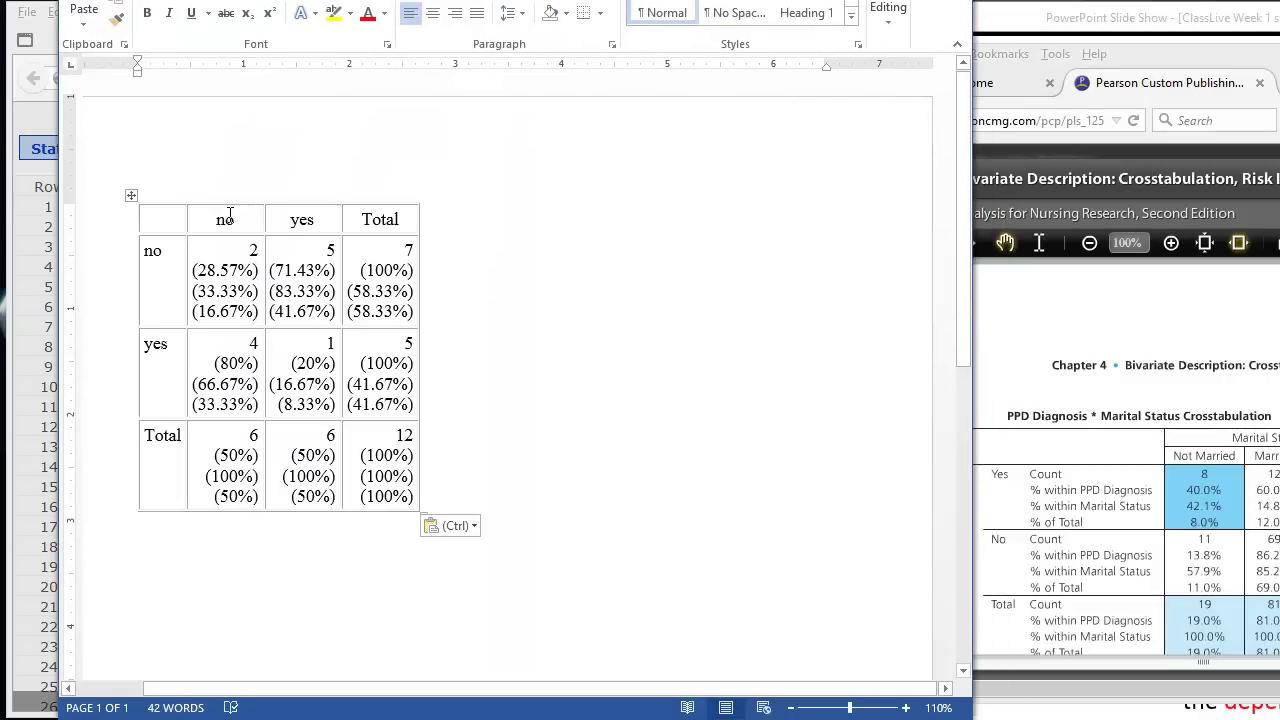
# Bring the textbook crosstab page into view, then return to Word's top-left table cell.
pyautogui.click(1225, 162)
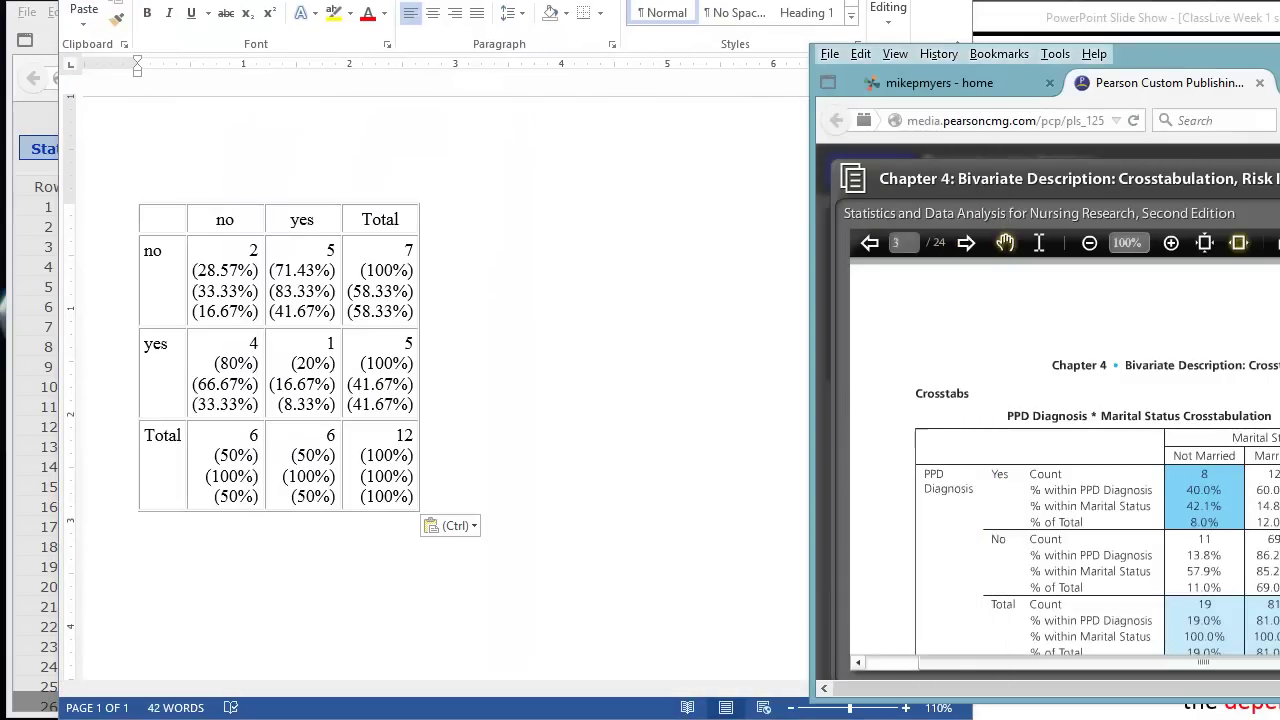
pyautogui.moveTo(1279, 62); pyautogui.dragTo(1148, 22)
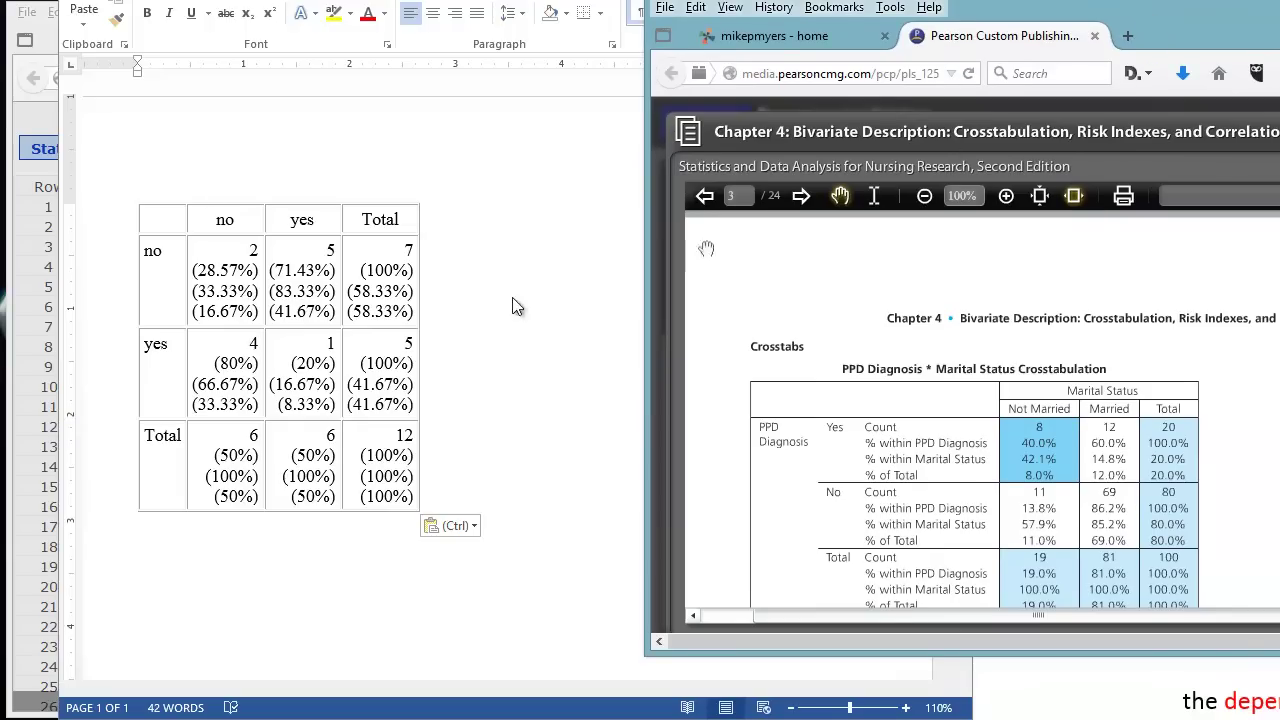
pyautogui.click(310, 312)
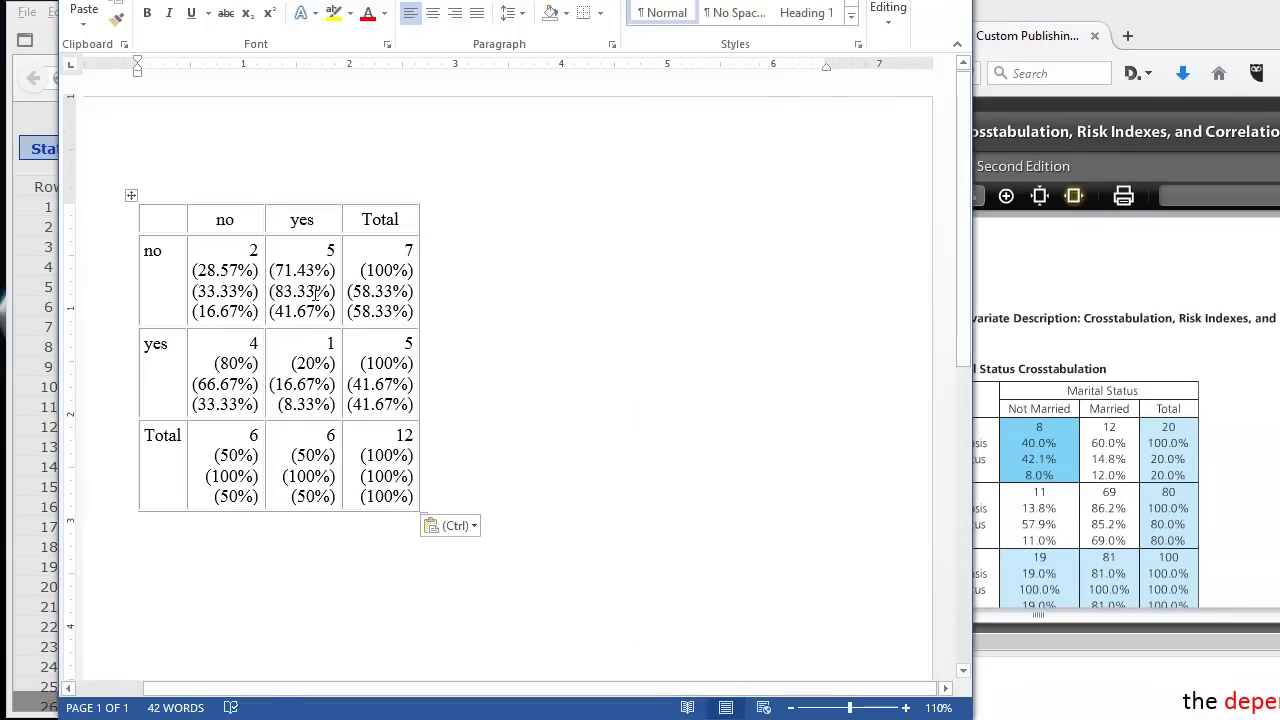
pyautogui.click(168, 249)
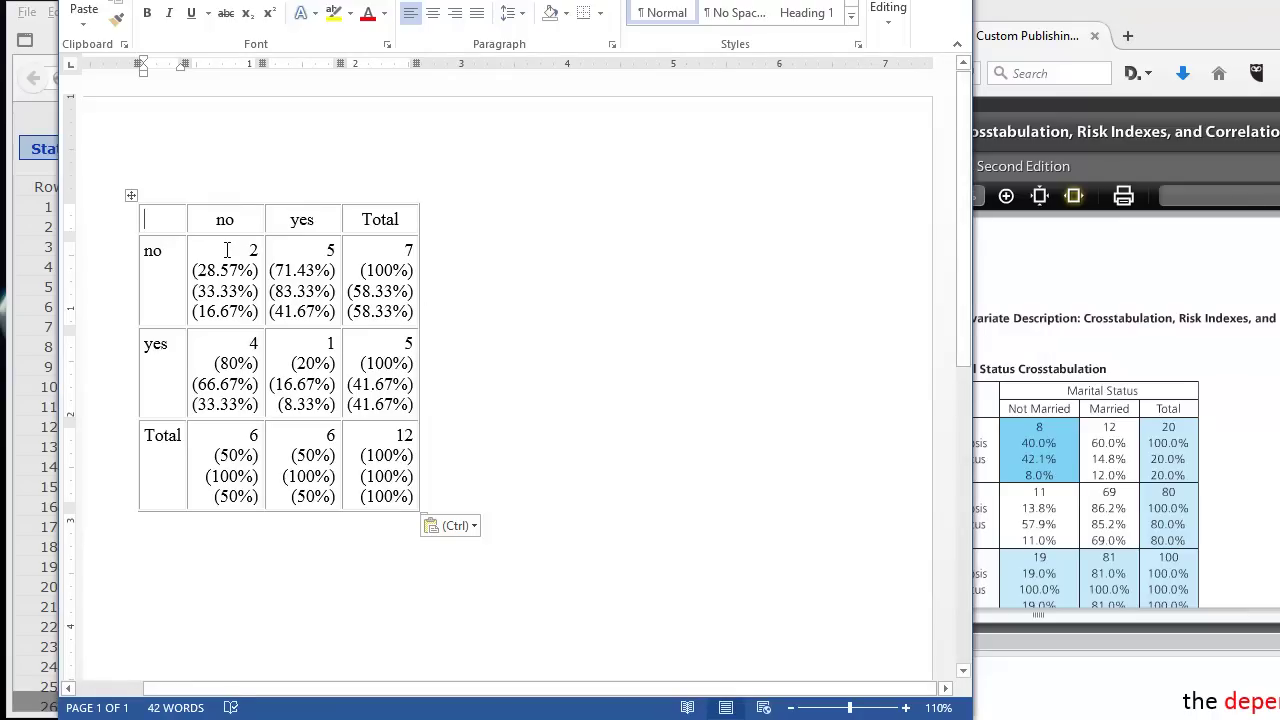
# Label the top-left cell Cold Status and insert an empty row above the table header.
pyautogui.write('COl')
pyautogui.press('BackSpace')
pyautogui.press('BackSpace')
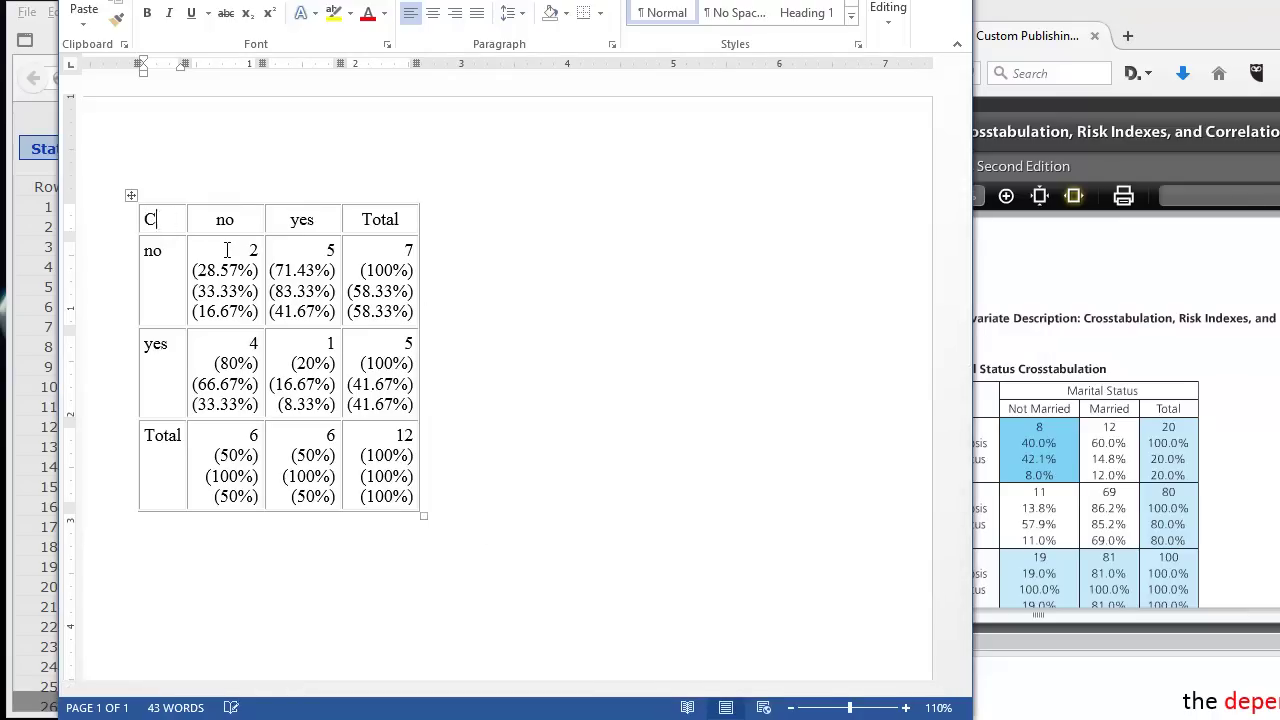
pyautogui.write('old Status')
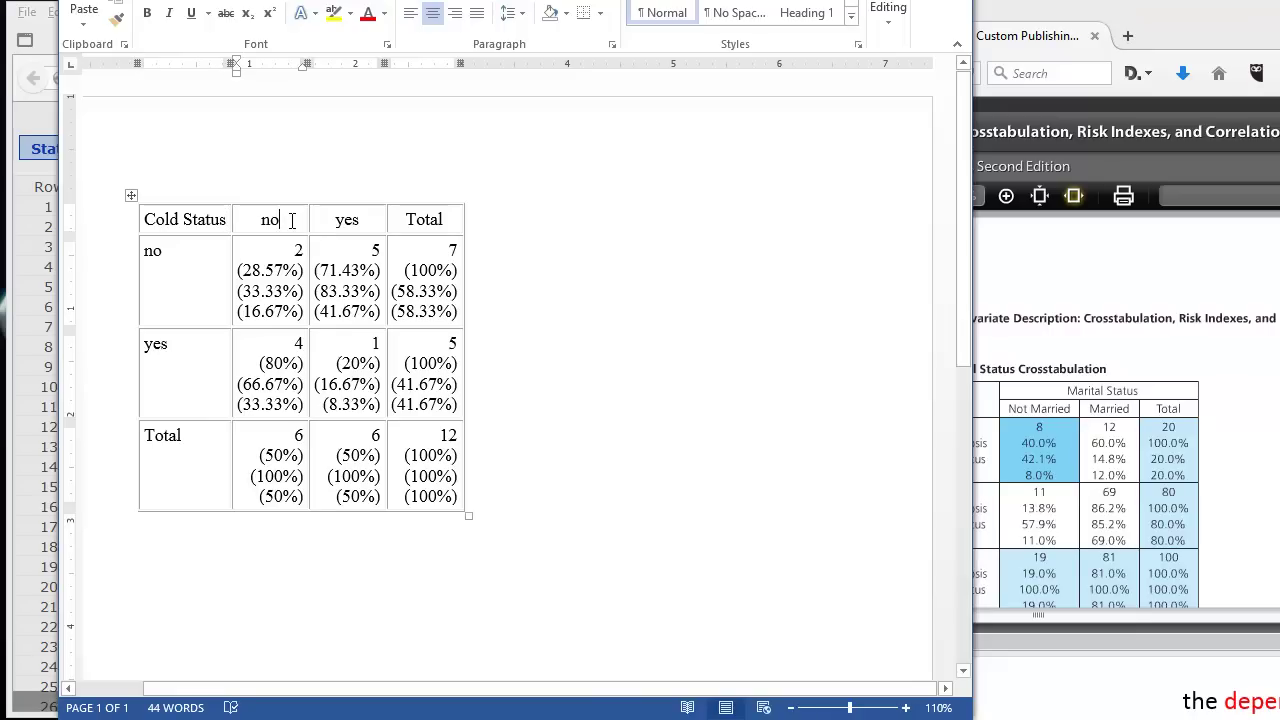
pyautogui.rightClick(292, 221)
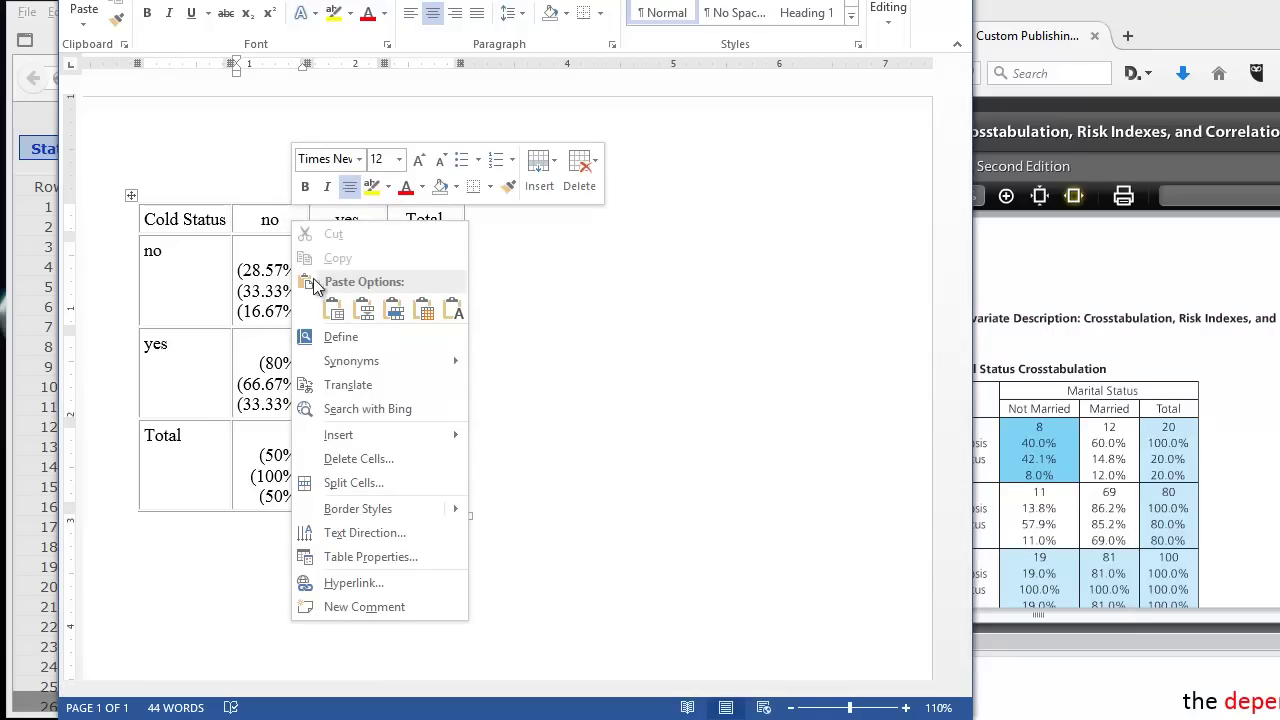
pyautogui.moveTo(365, 436)
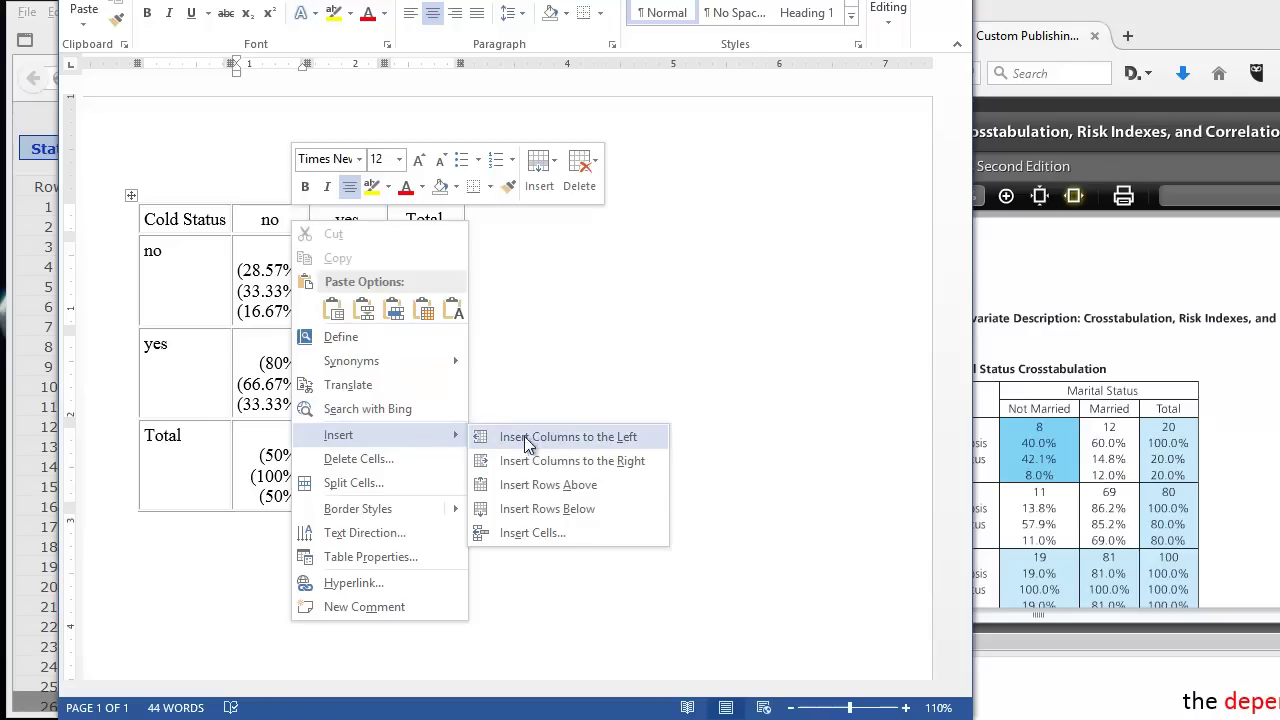
pyautogui.click(616, 486)
# Merge the new row's two middle cells and label the merged cell Vit C.
pyautogui.click(298, 218)
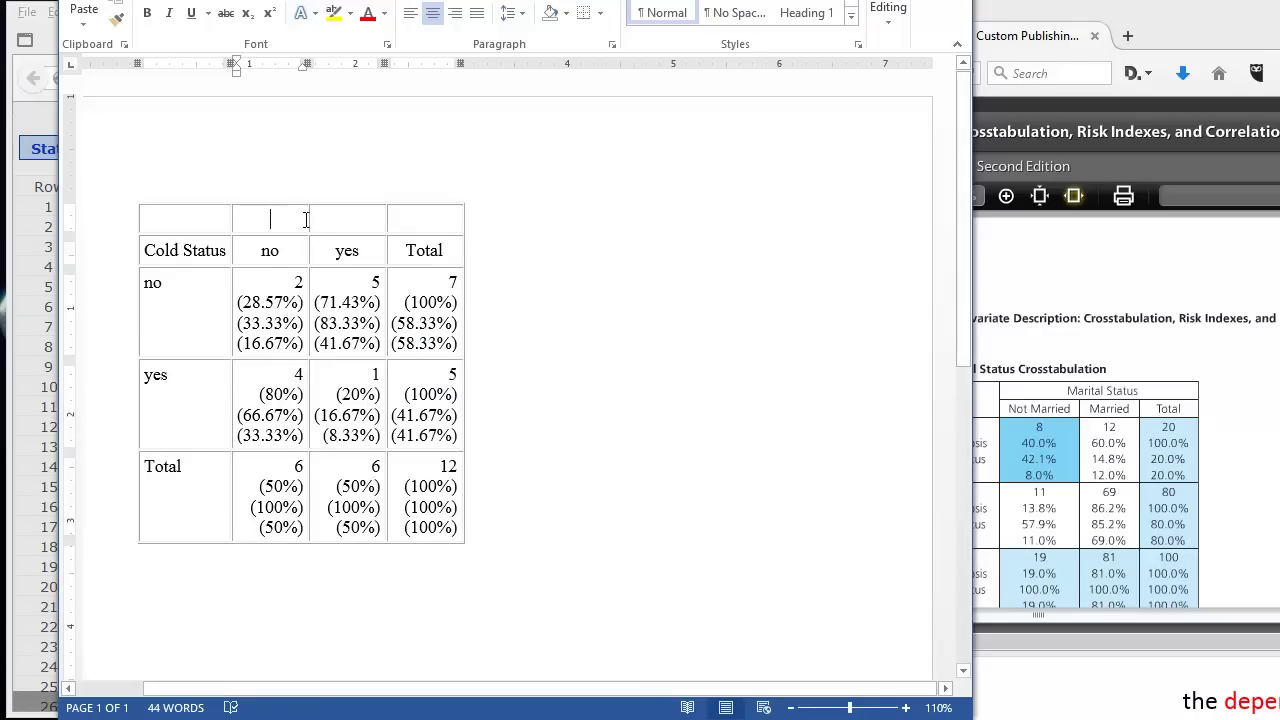
pyautogui.moveTo(306, 219); pyautogui.dragTo(320, 219)
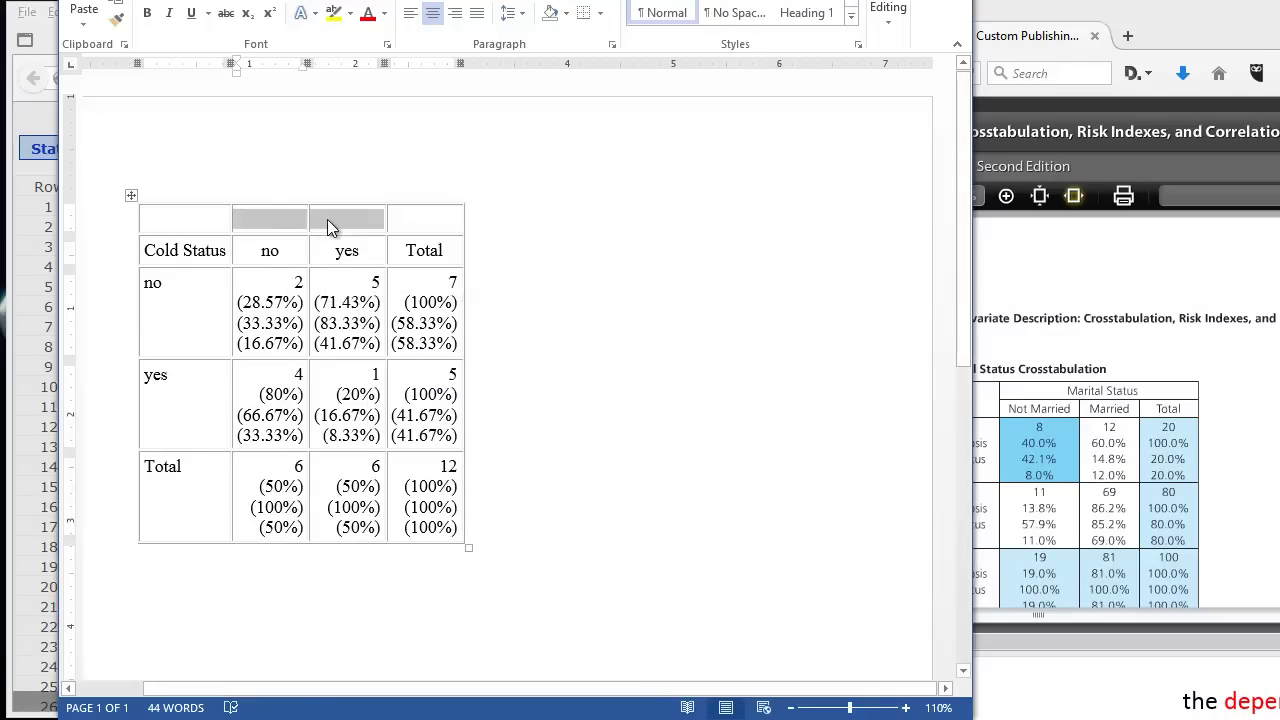
pyautogui.rightClick(331, 226)
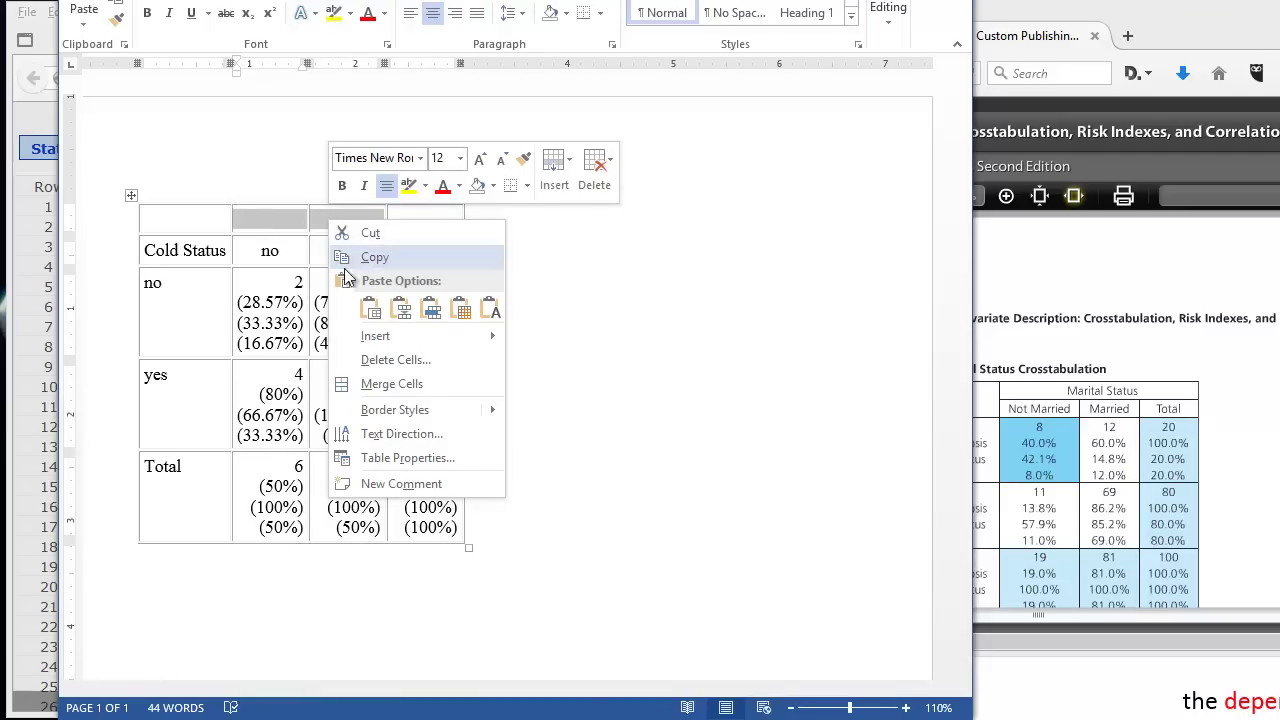
pyautogui.click(441, 385)
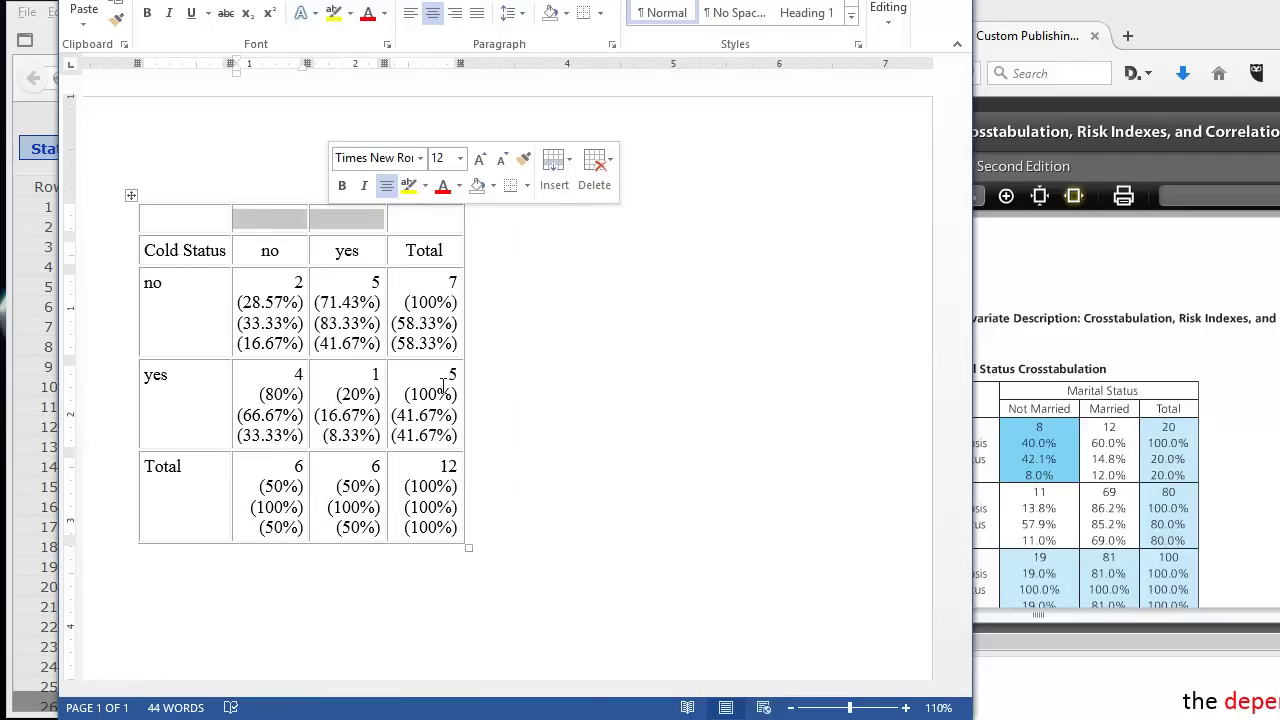
pyautogui.click(323, 219)
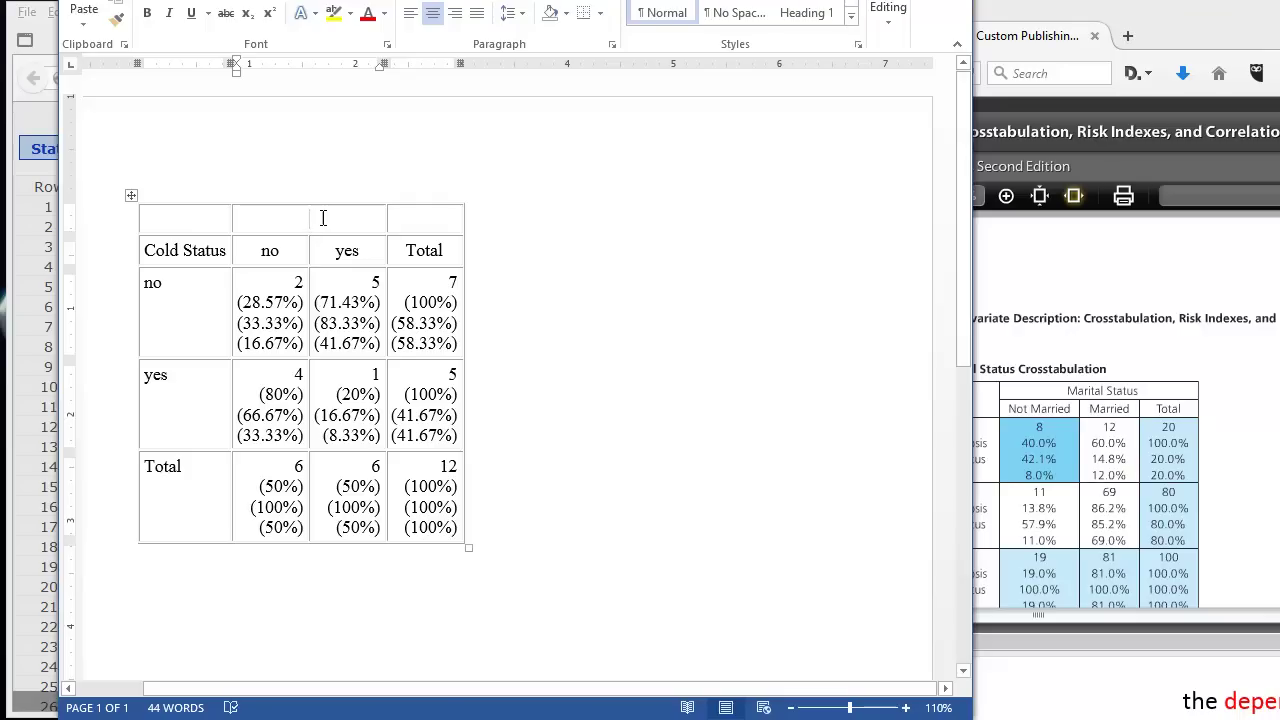
pyautogui.write('Vit C')
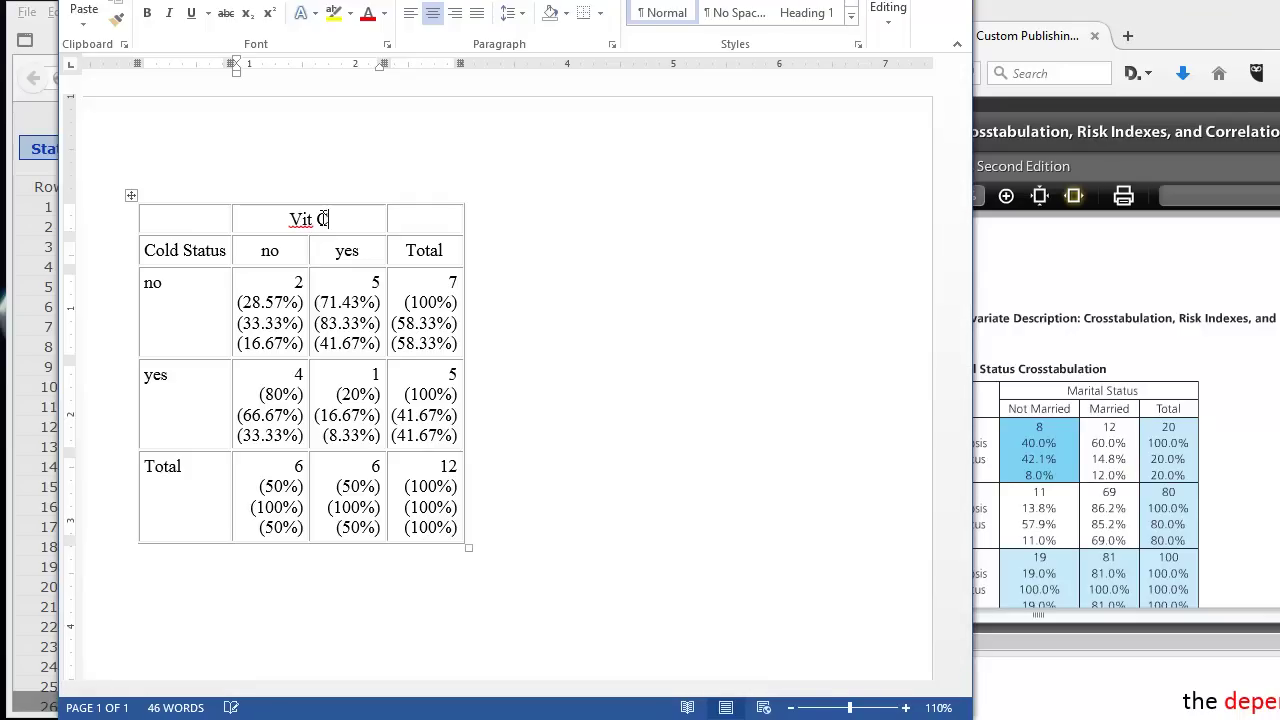
pyautogui.click(446, 252)
pyautogui.hotkey('alt', 'Tab')
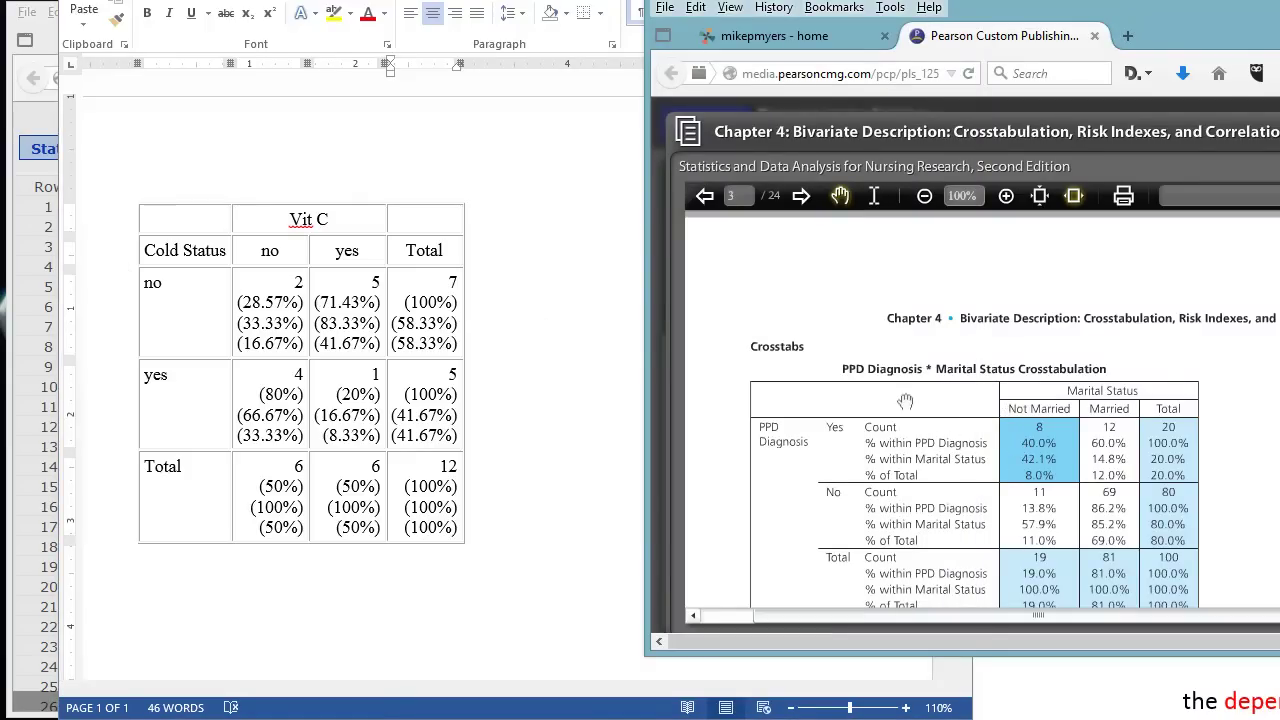
# Change the no label to No, adding % within Cold Status, %within Vit C, % of Total lines.
pyautogui.click(170, 280)
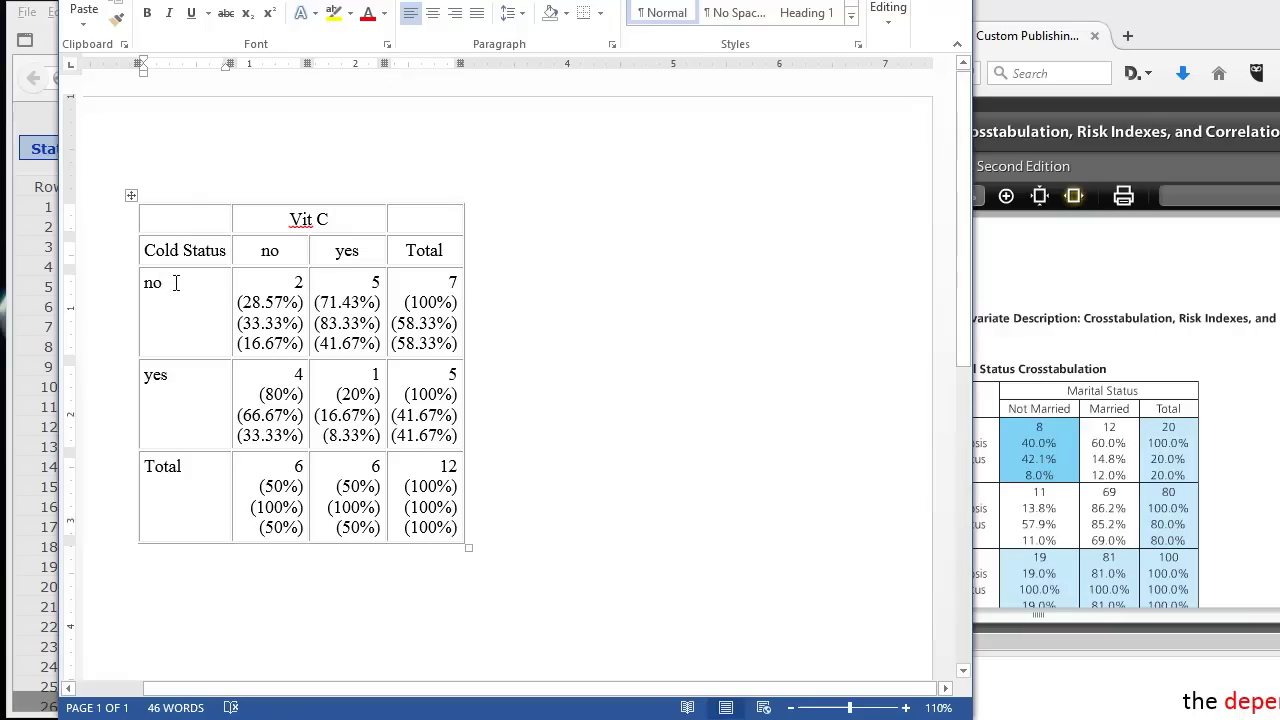
pyautogui.press('BackSpace')
pyautogui.press('BackSpace')
pyautogui.write('No ')
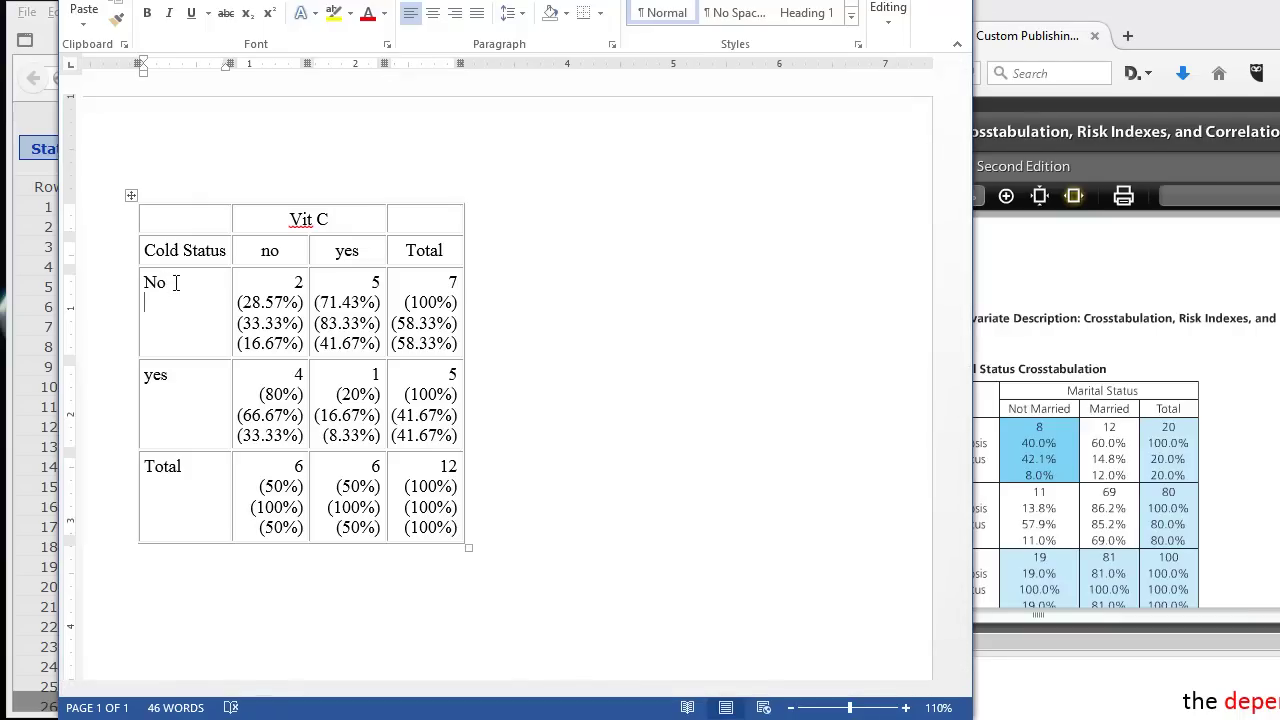
pyautogui.write('% within Cold Status ')
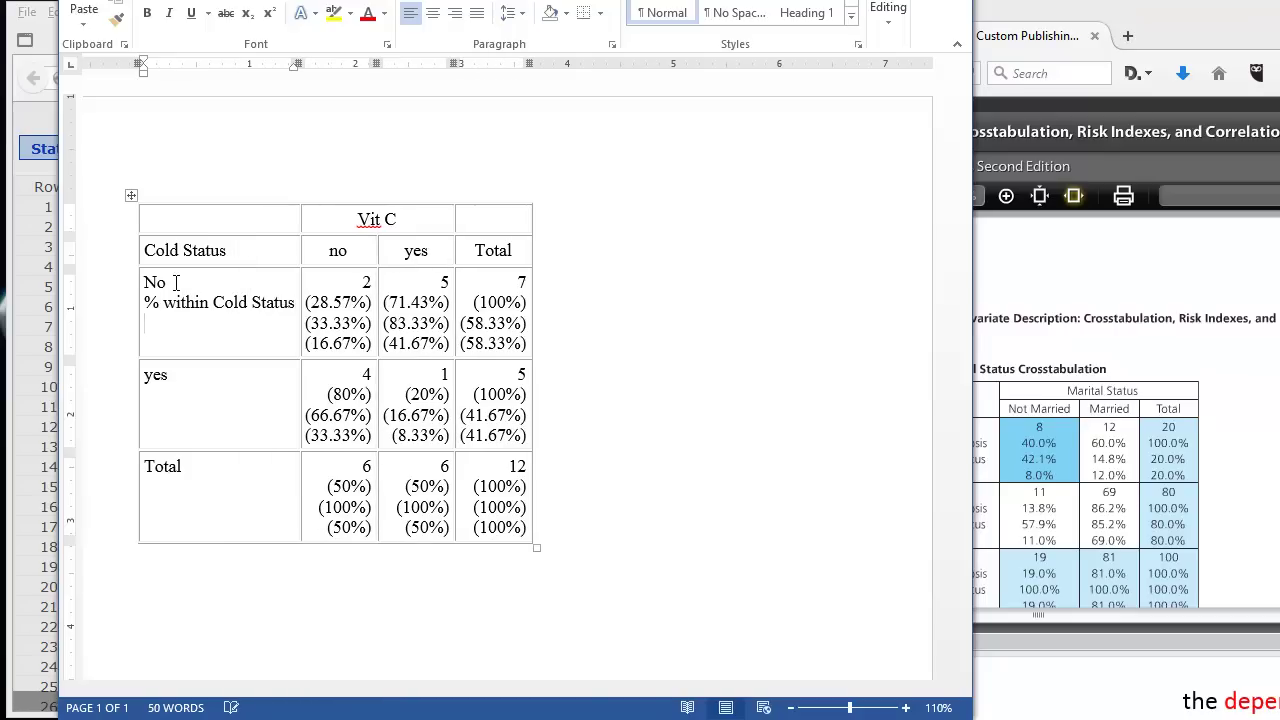
pyautogui.write('%within Vit c')
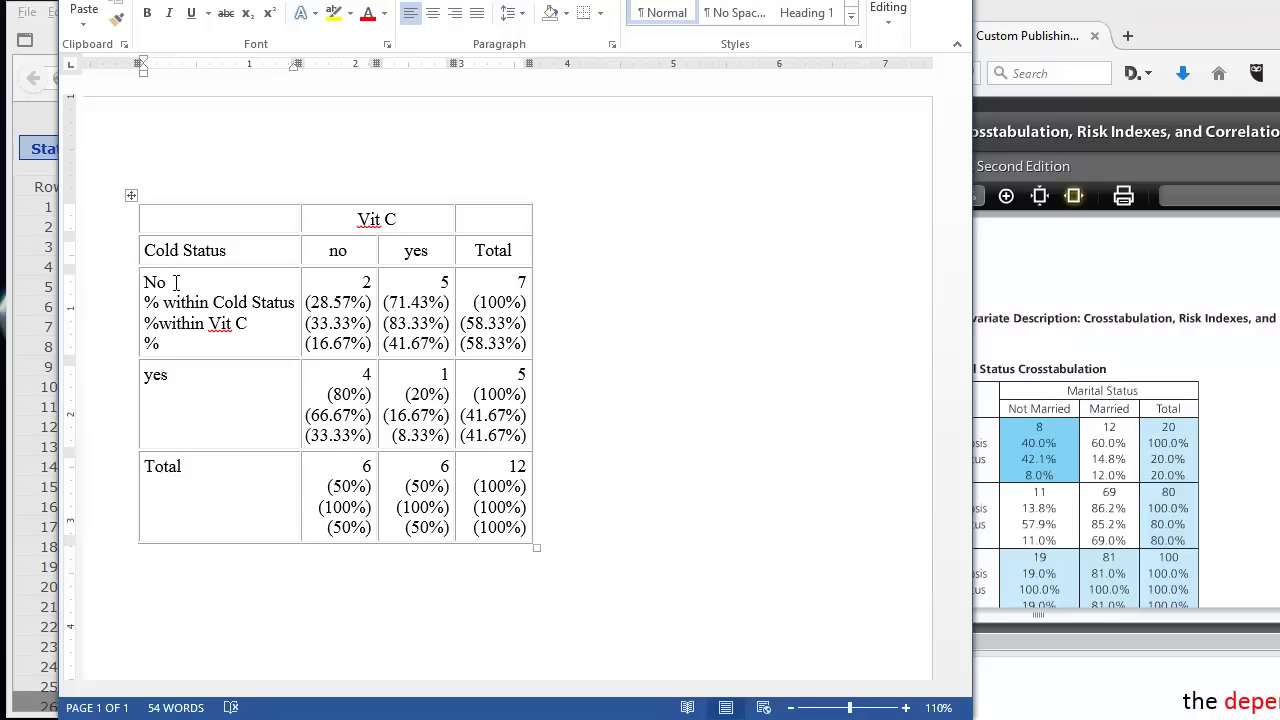
pyautogui.press('BackSpace')
pyautogui.press('BackSpace')
pyautogui.write('f Total')
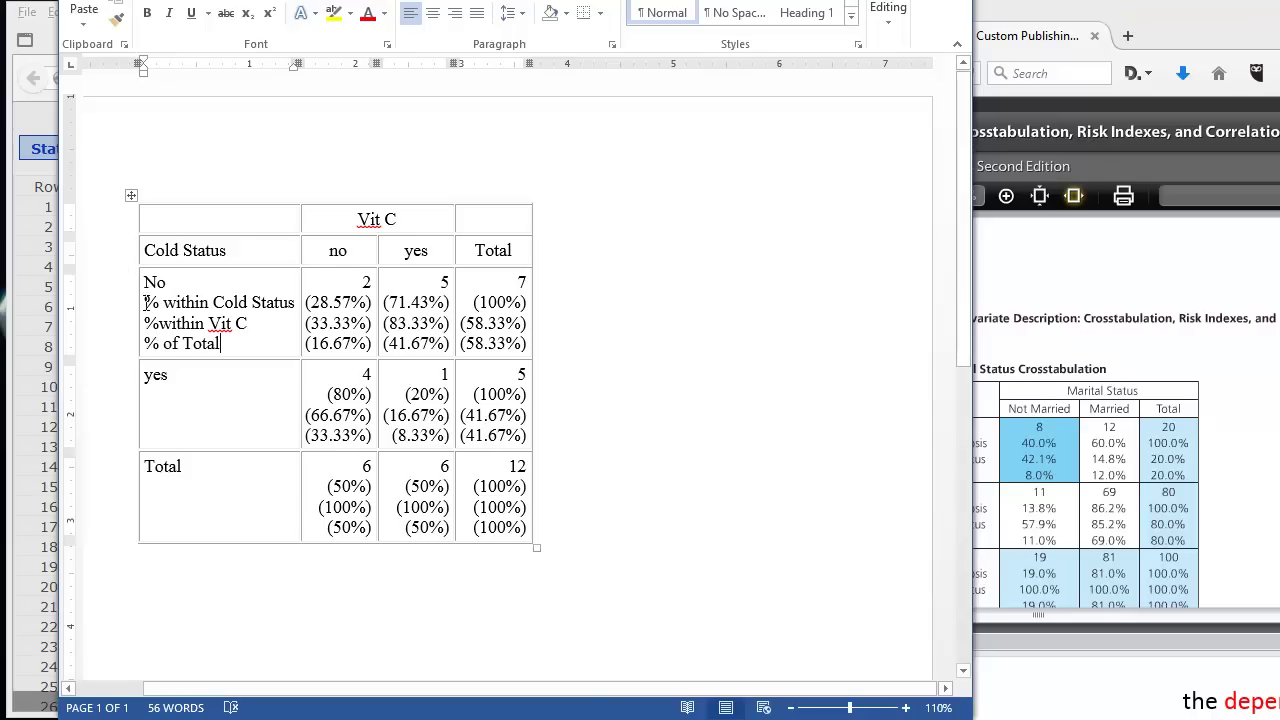
# Paste the three percentage labels under Yes and Total, and remove the parenthesis after 28.57%.
pyautogui.moveTo(146, 302); pyautogui.dragTo(222, 344)
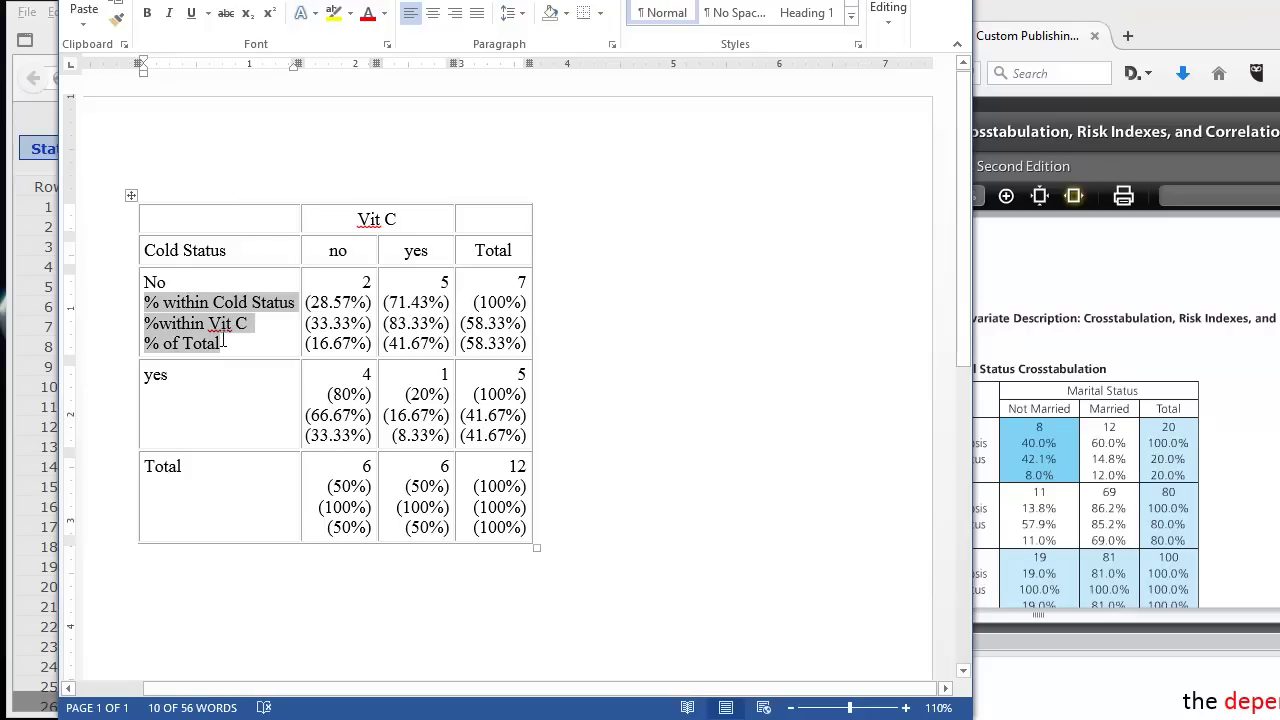
pyautogui.click(176, 373)
pyautogui.press('Return')
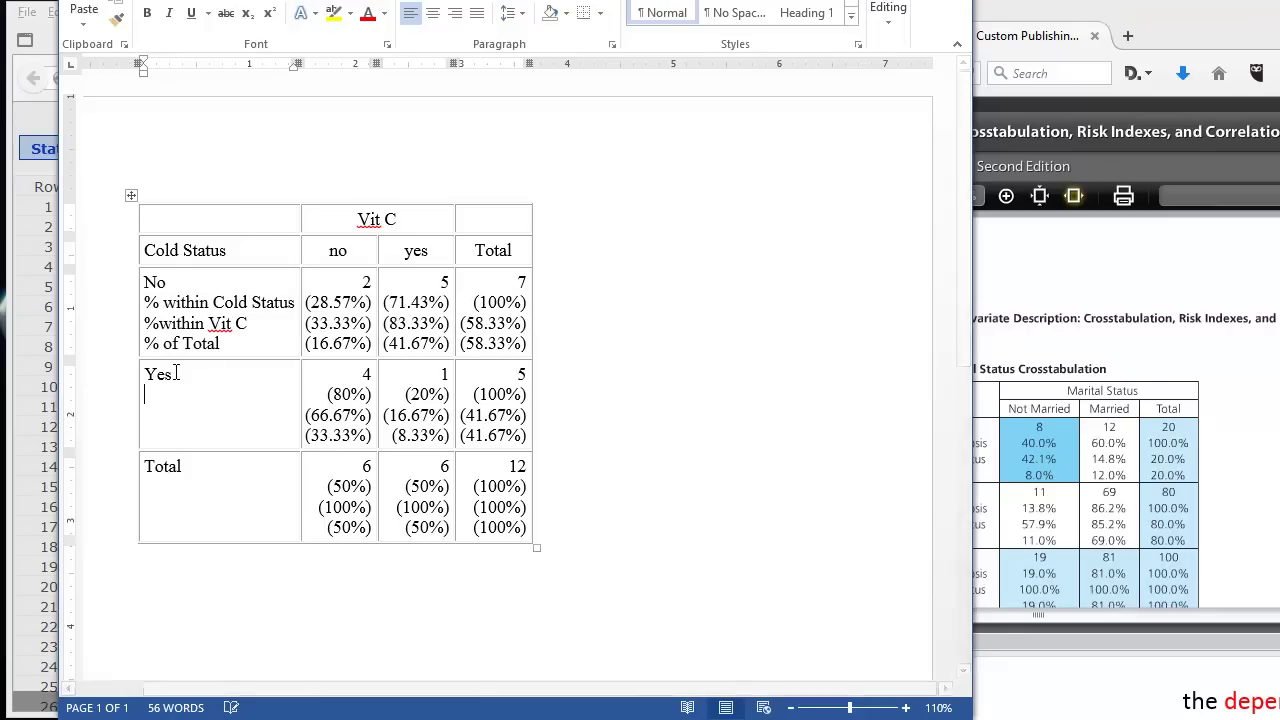
pyautogui.hotkey('ctrl', 'v')
pyautogui.press('Return')
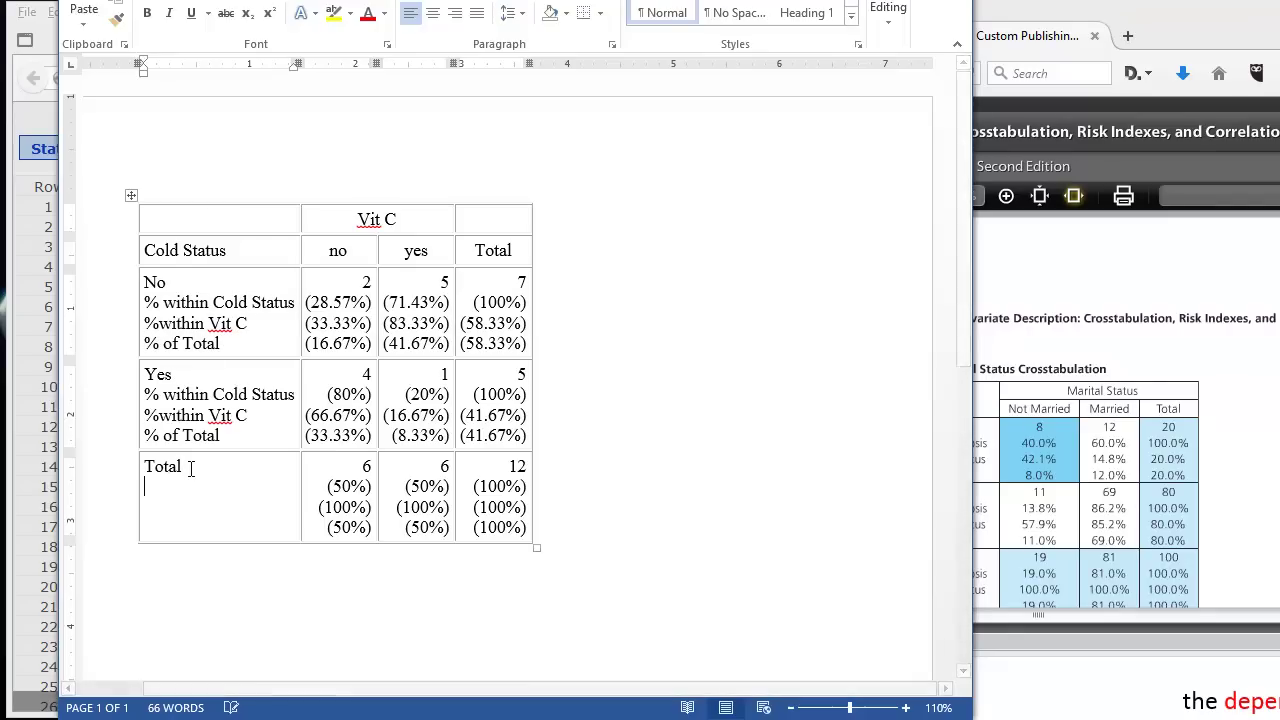
pyautogui.hotkey('ctrl', 'v')
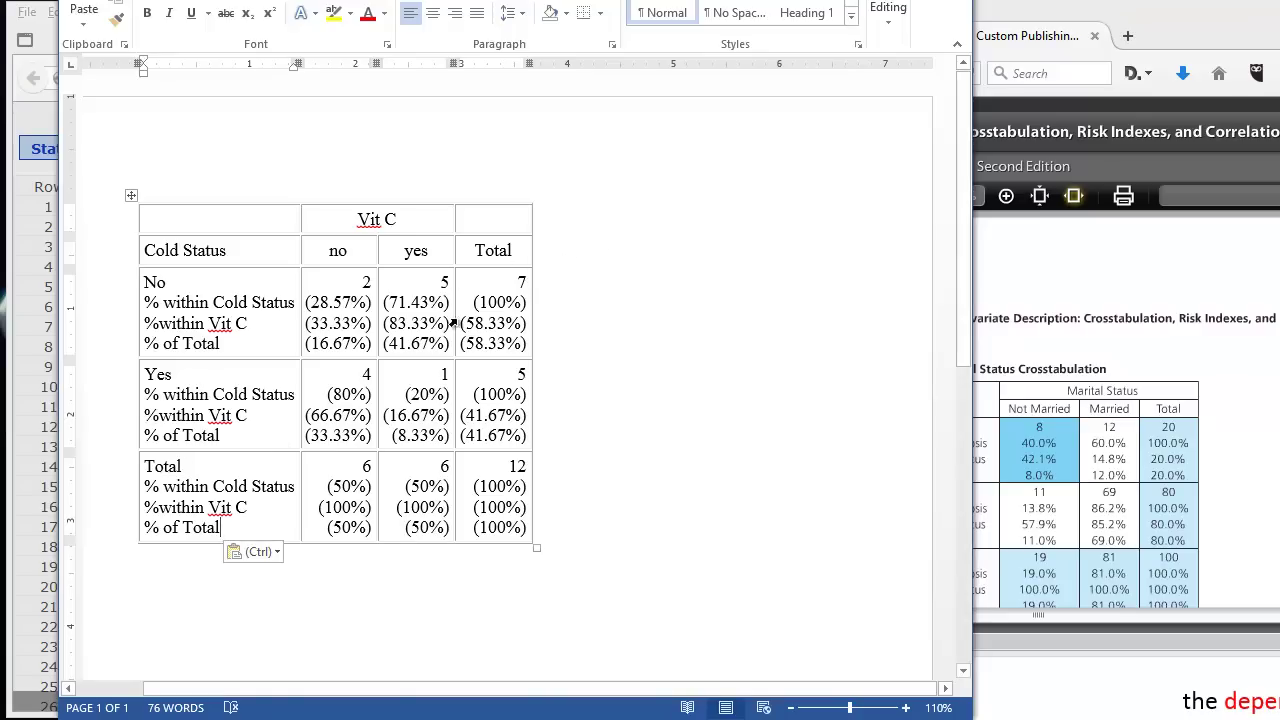
pyautogui.click(374, 303)
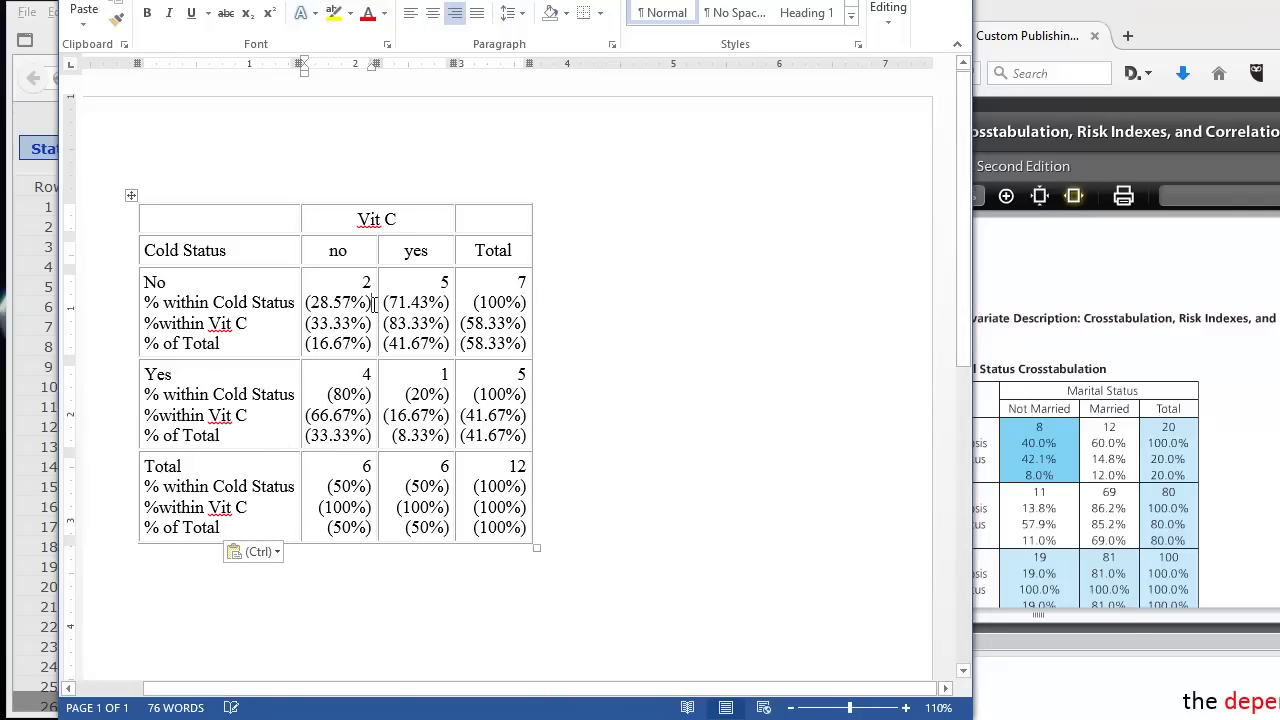
pyautogui.press('BackSpace')
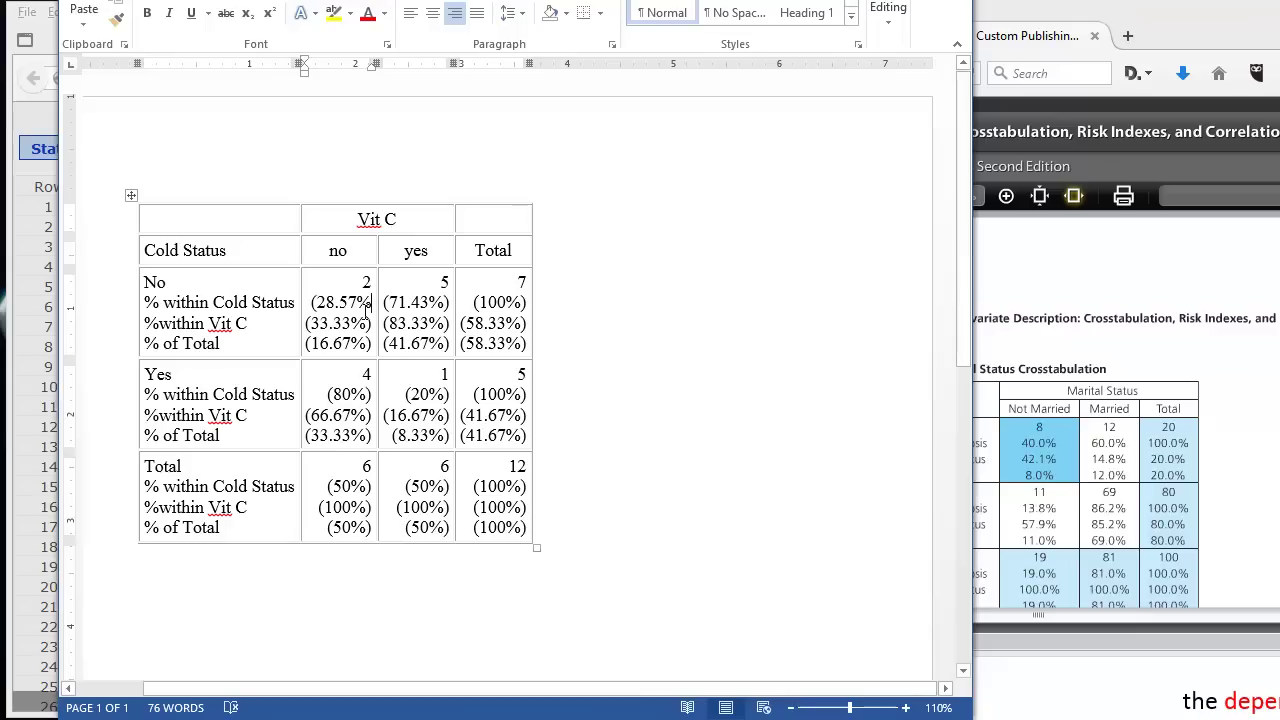
# Retype ')' after 28.57%, move the textbook window aside, and return to StatCrunch's contingency results.
pyautogui.write(')')
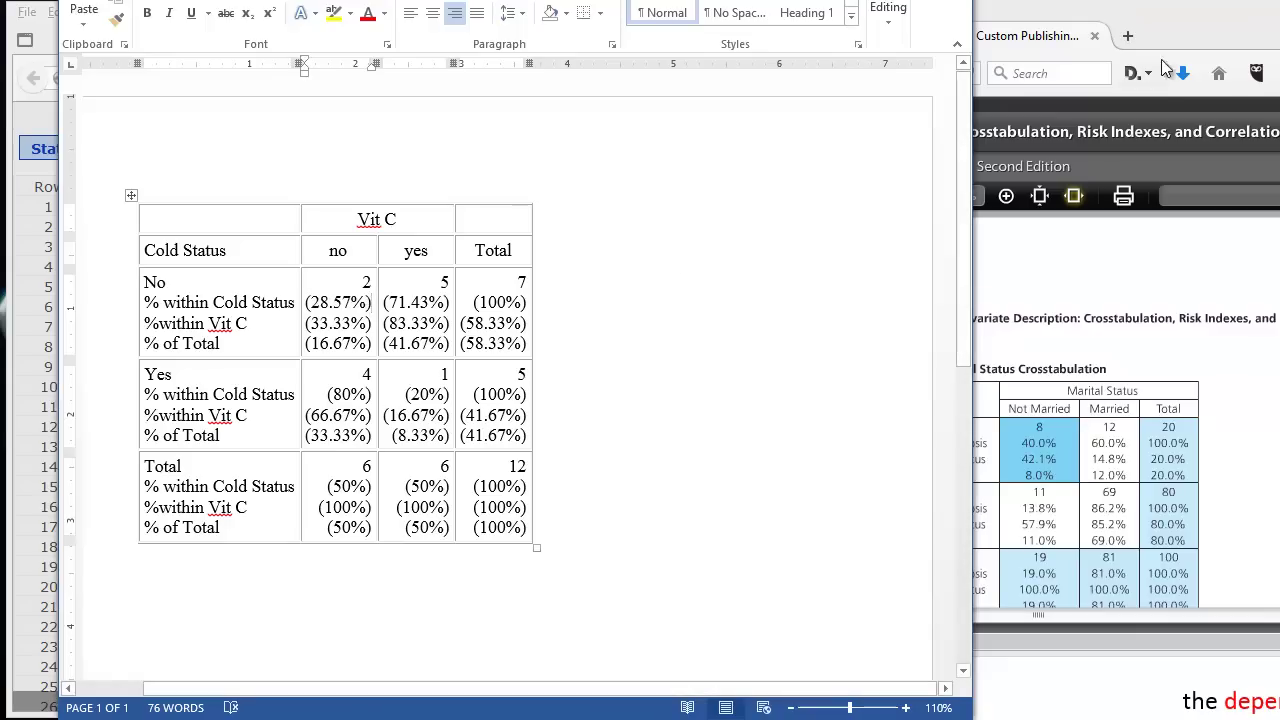
pyautogui.click(1170, 250)
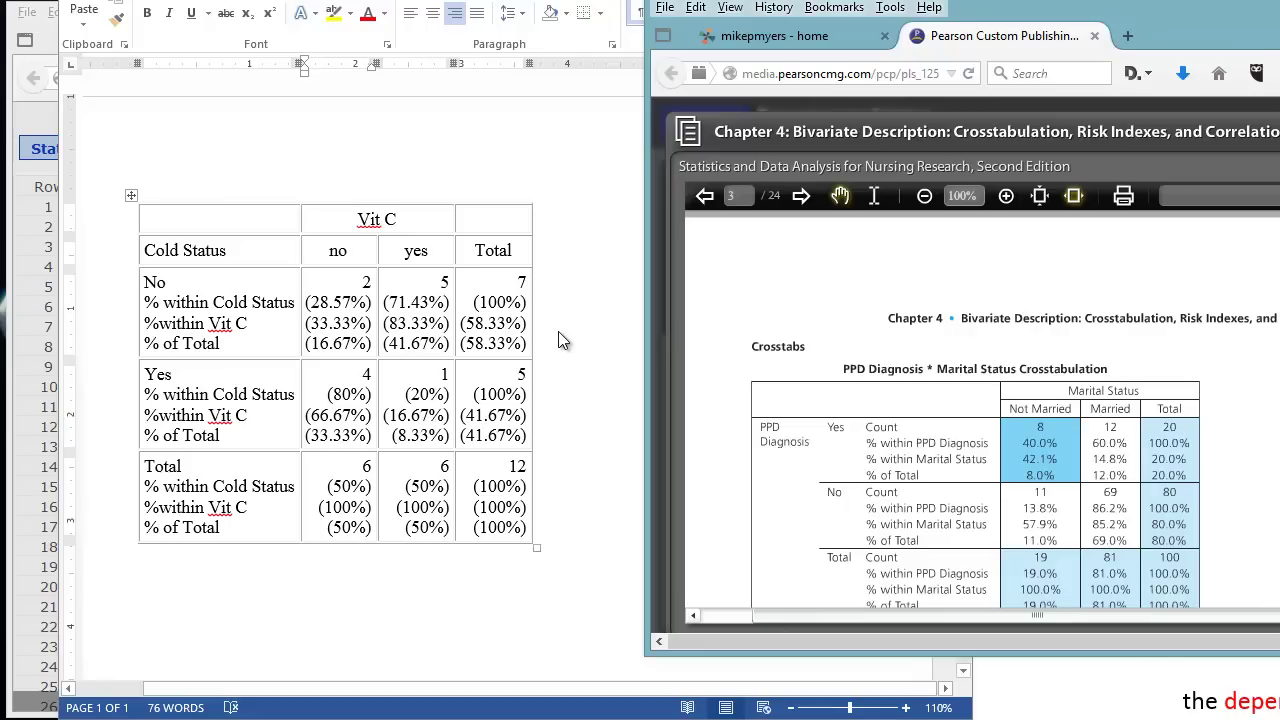
pyautogui.moveTo(1068, 15); pyautogui.dragTo(1279, 60)
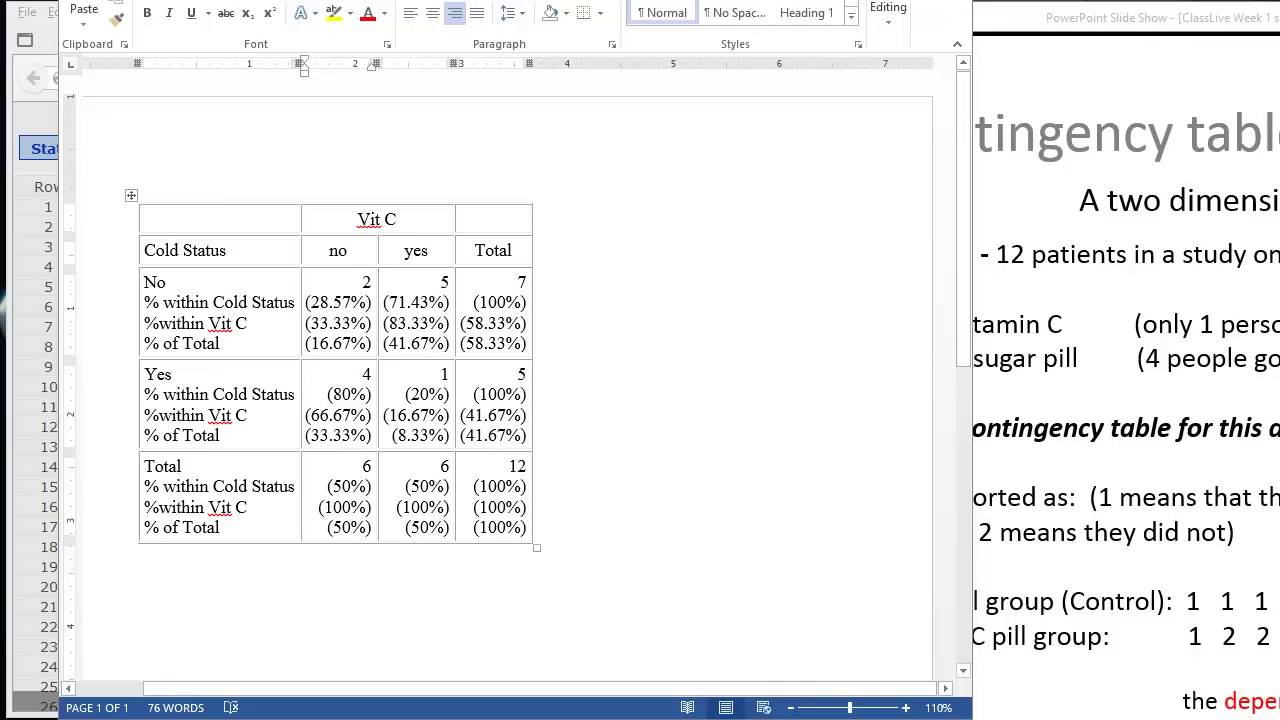
pyautogui.hotkey('alt', 'Tab')
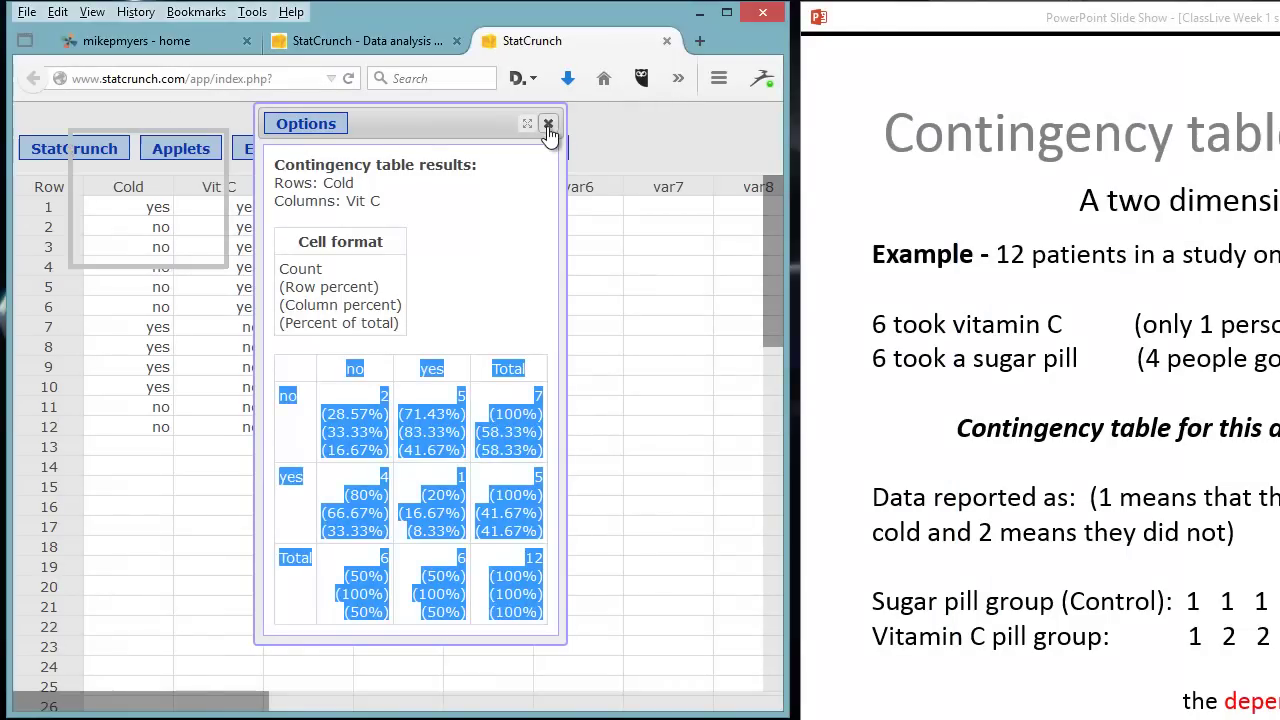
# Close the contingency results and current data sheet, start a new blank sheet, with Word alongside.
pyautogui.click(548, 125)
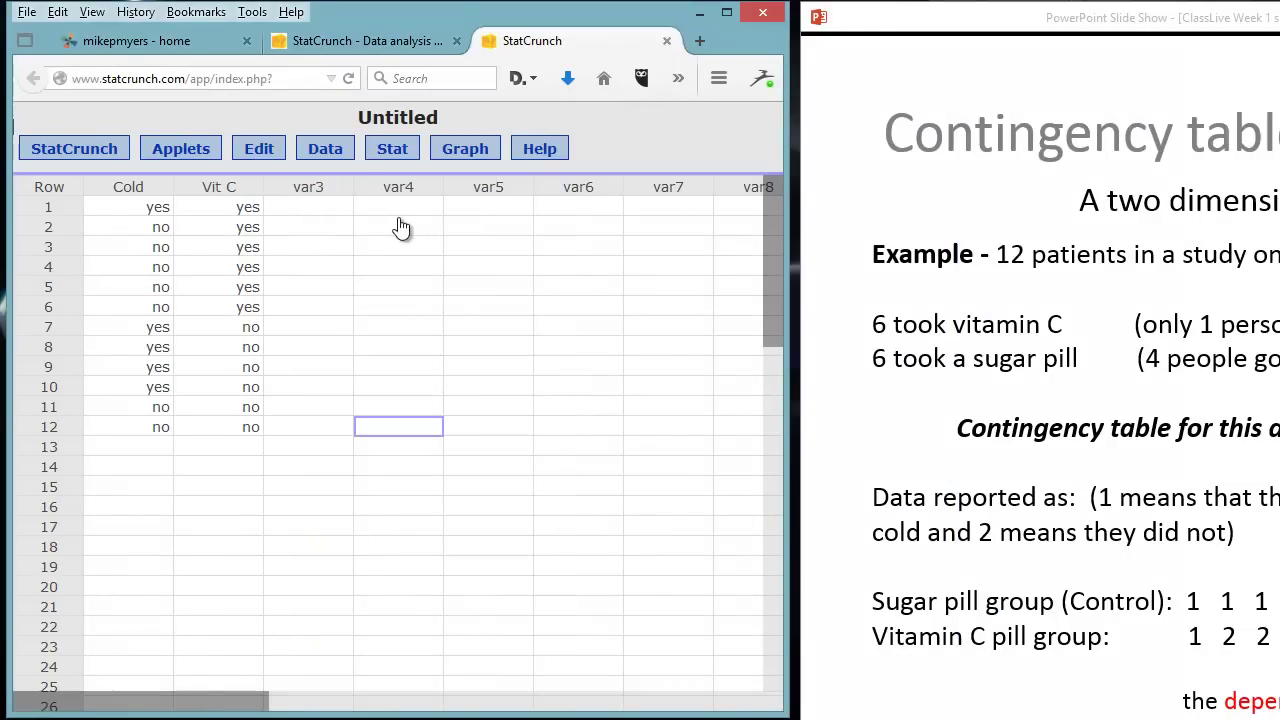
pyautogui.click(667, 42)
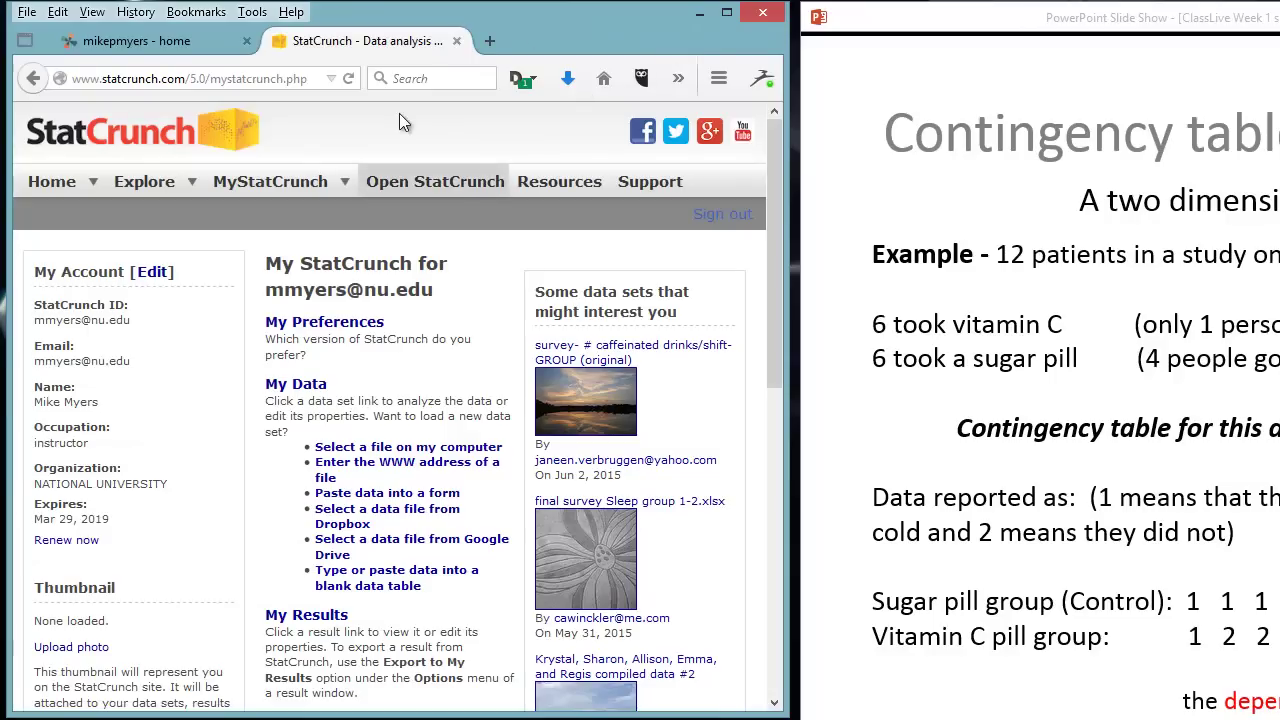
pyautogui.click(450, 182)
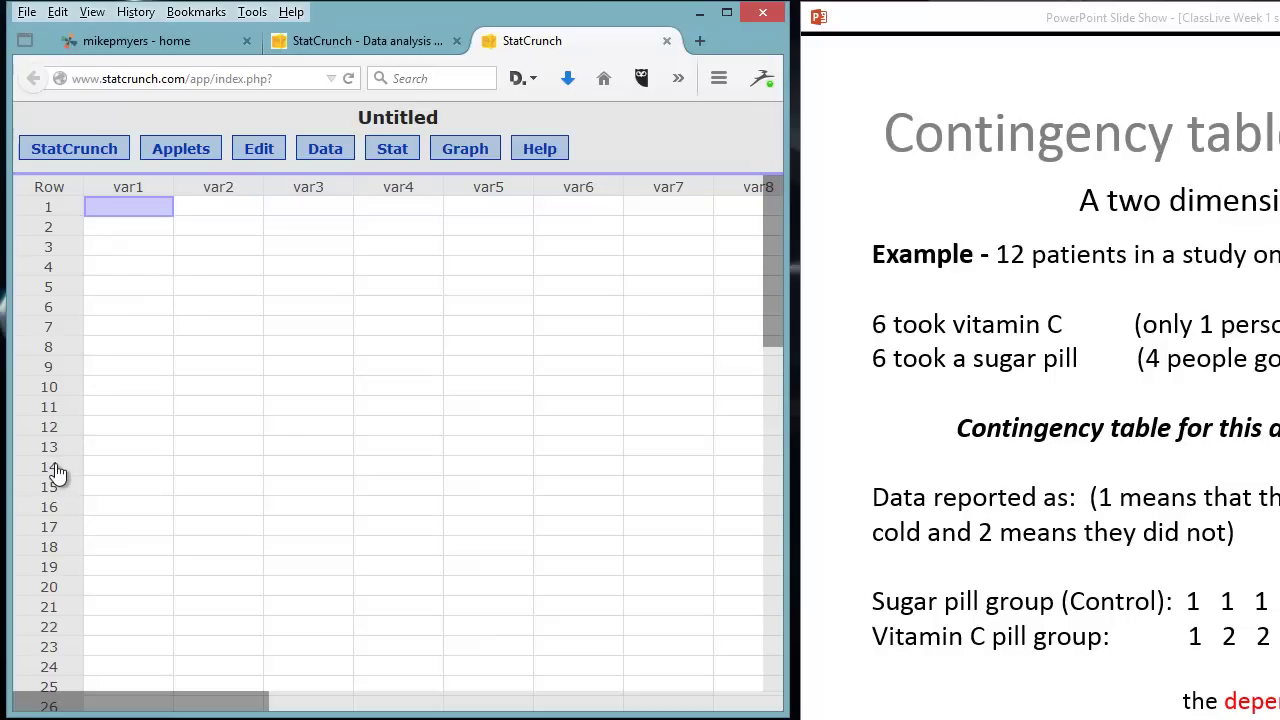
pyautogui.hotkey('alt', 'Tab')
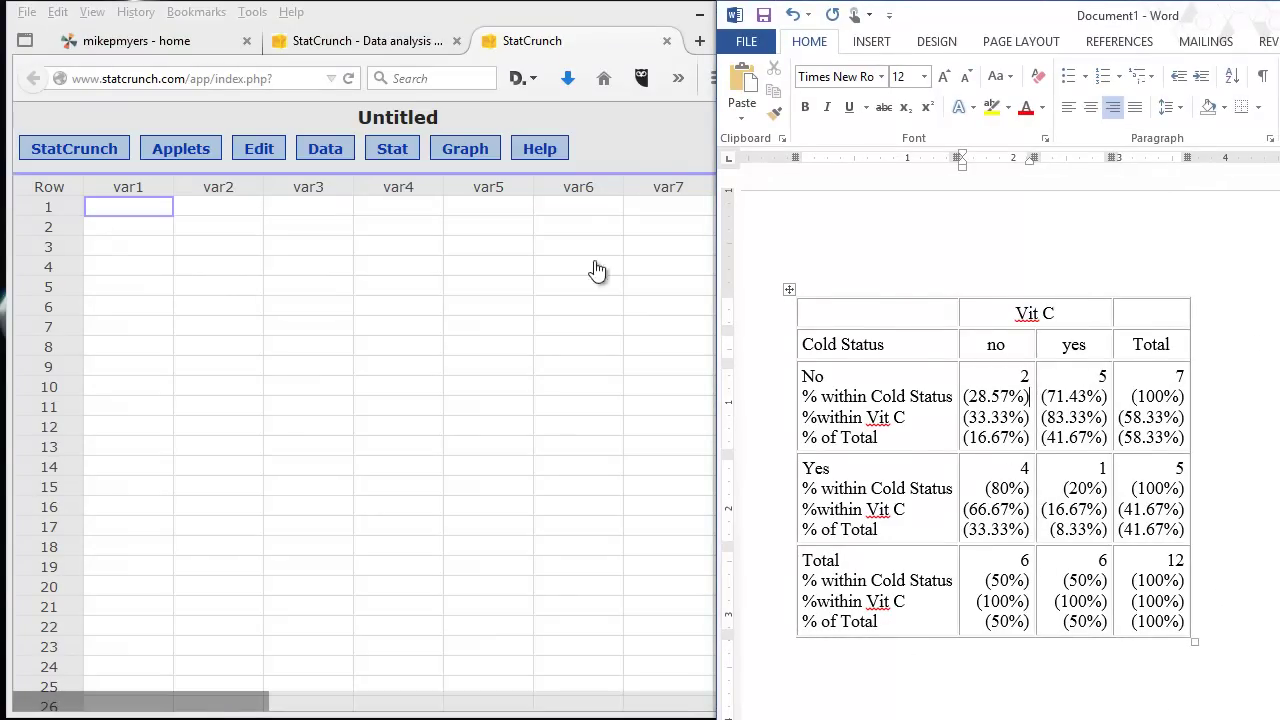
# Name the first column 'Cold Status' and enter No in row 1 and Yes in row 2.
pyautogui.click(145, 185)
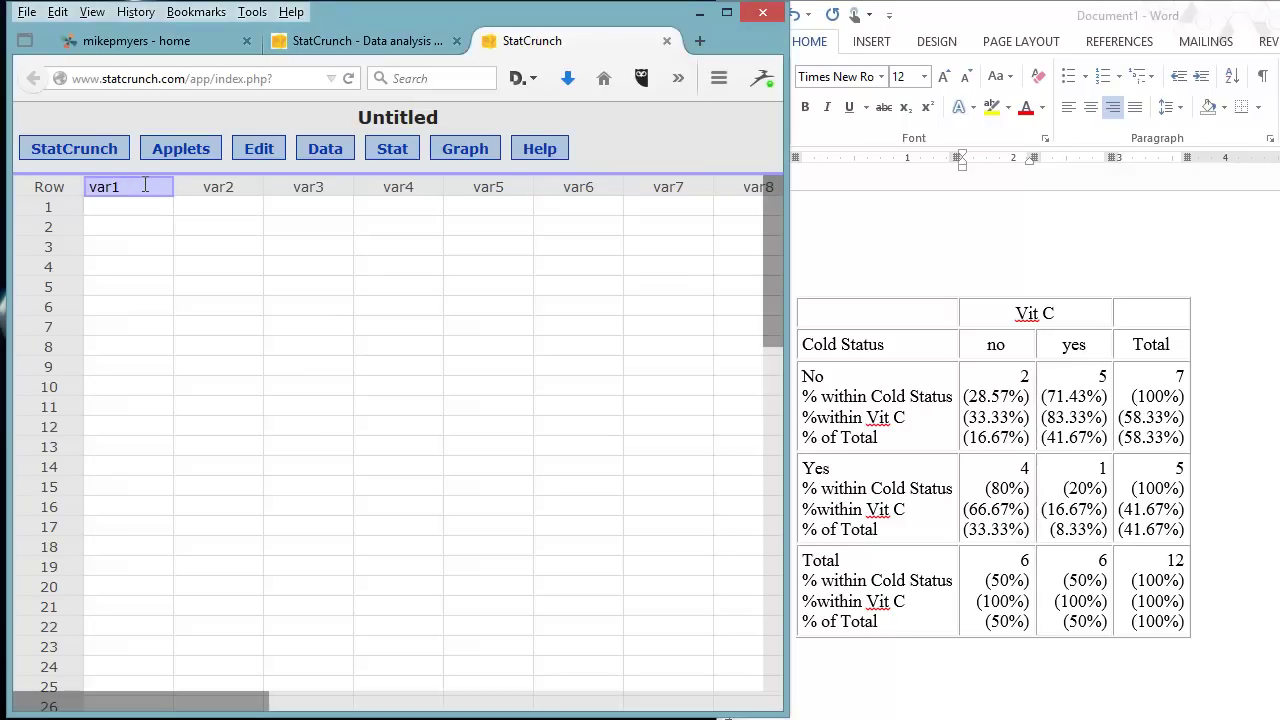
pyautogui.press('BackSpace')
pyautogui.press('BackSpace')
pyautogui.press('BackSpace')
pyautogui.write('Cold Status')
pyautogui.click(133, 208)
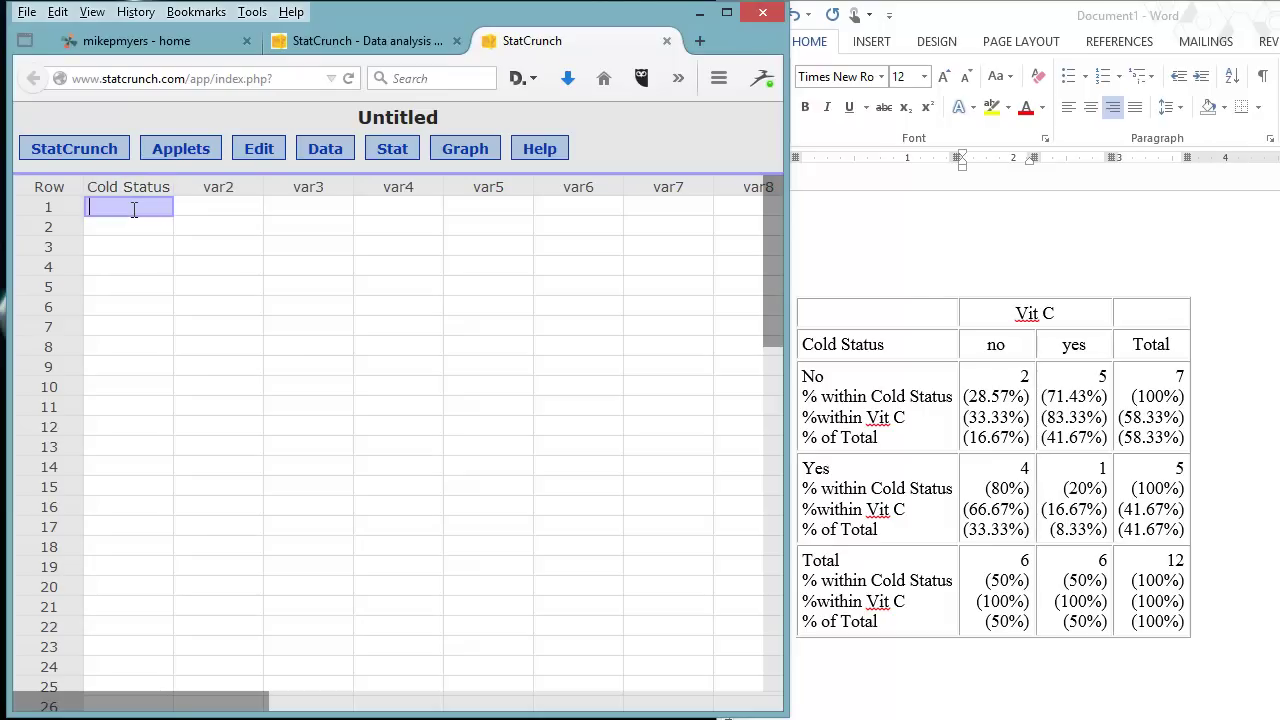
pyautogui.write('No')
pyautogui.click(152, 227)
pyautogui.write('Y')
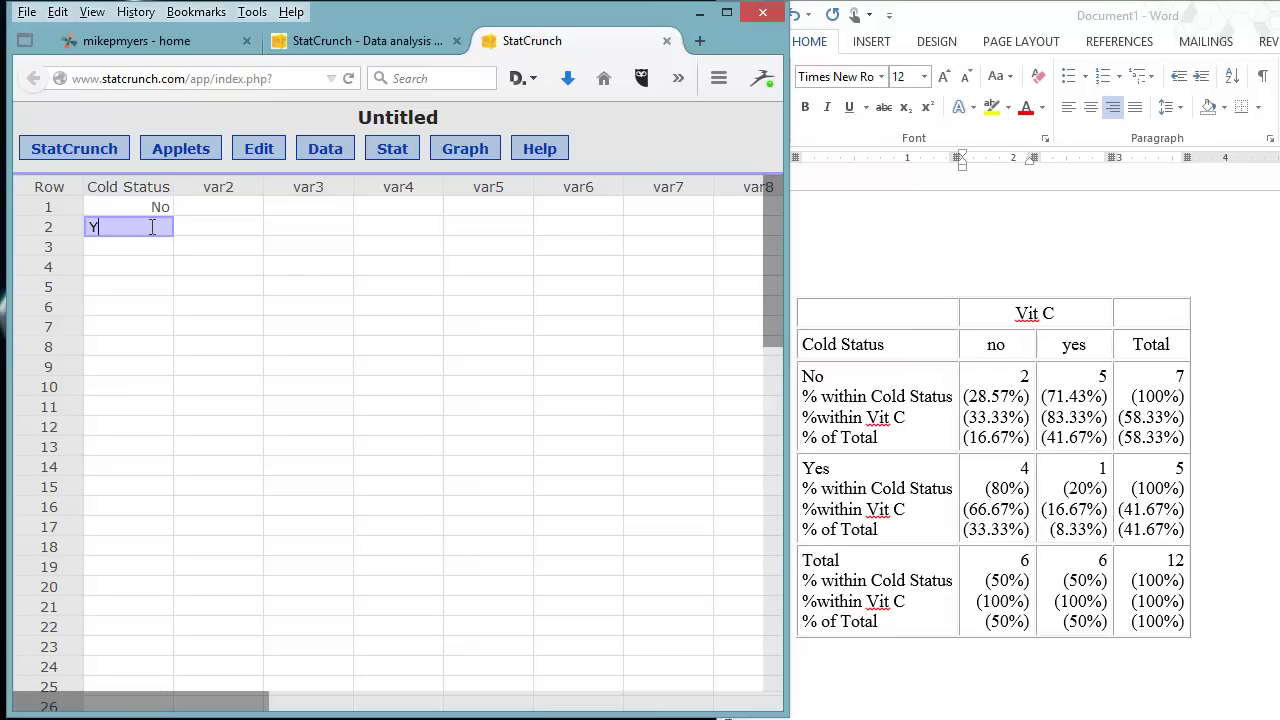
pyautogui.write('es')
pyautogui.click(248, 187)
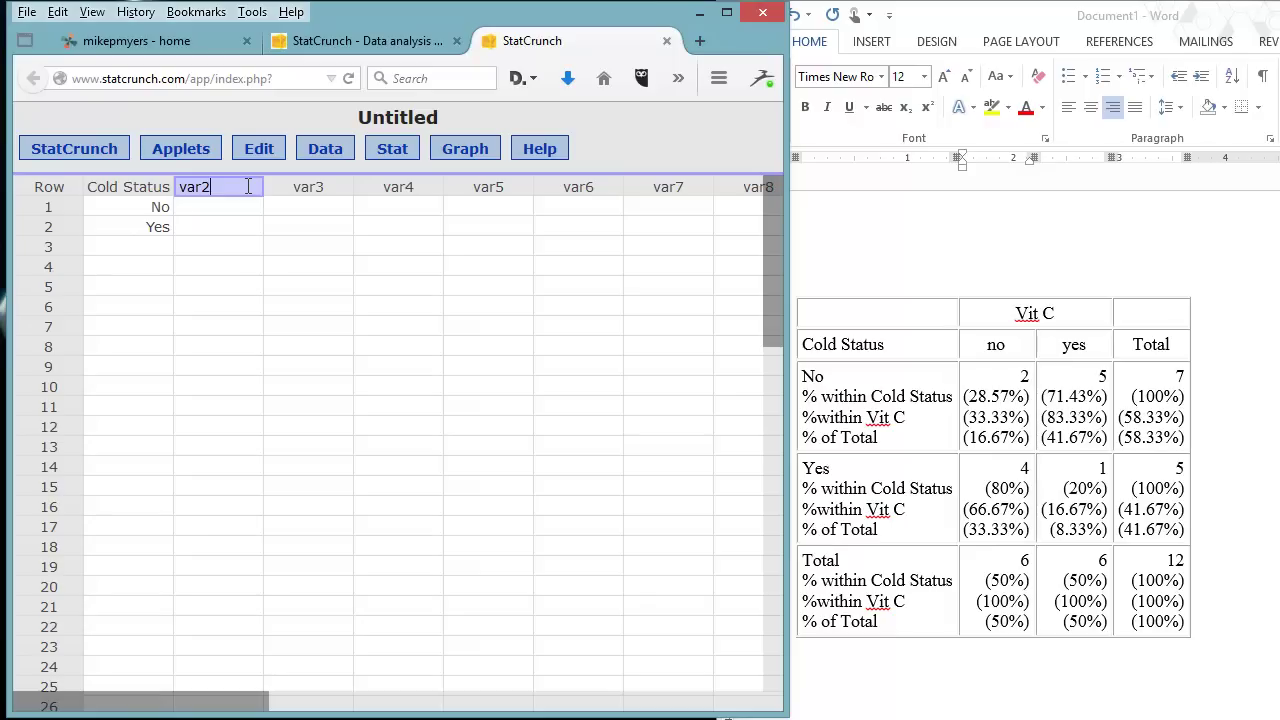
# Rename the var2 column to 'No' and the var3 column to 'Yes'.
pyautogui.press('BackSpace')
pyautogui.press('BackSpace')
pyautogui.press('BackSpace')
pyautogui.press('BackSpace')
pyautogui.write('N')
pyautogui.click(312, 184)
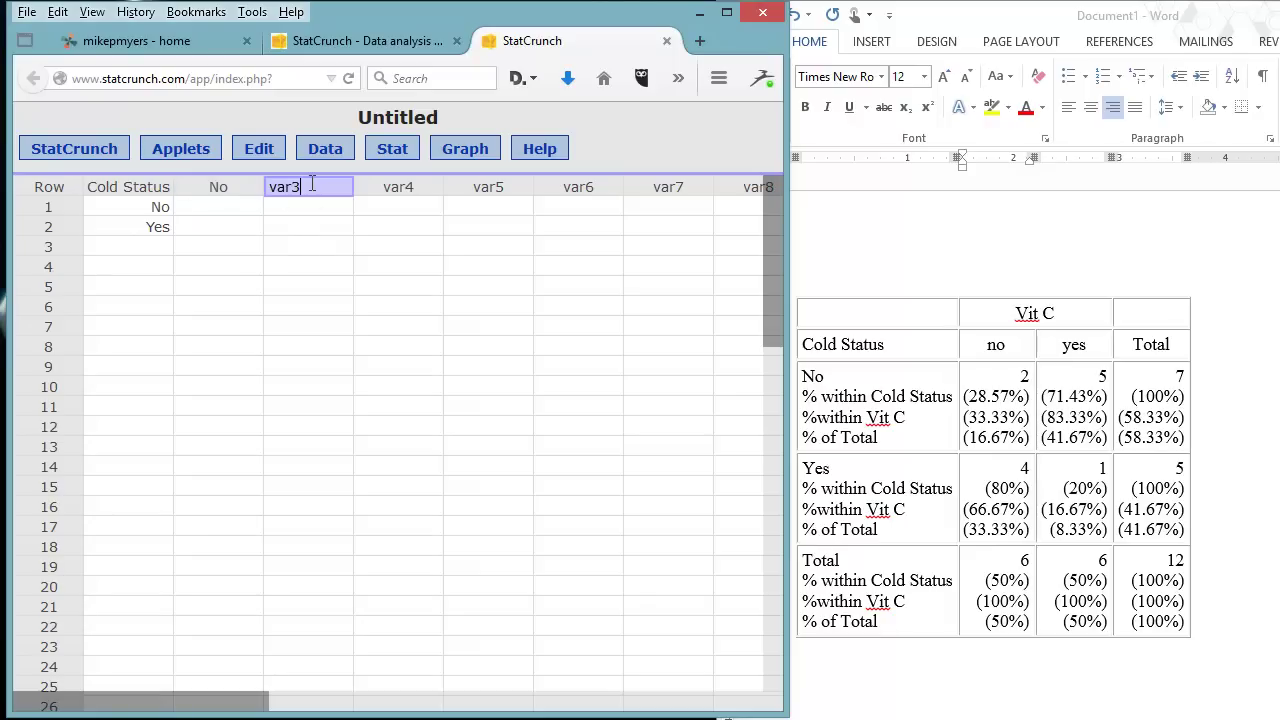
pyautogui.press('BackSpace')
pyautogui.press('BackSpace')
pyautogui.write('Yes')
pyautogui.click(246, 206)
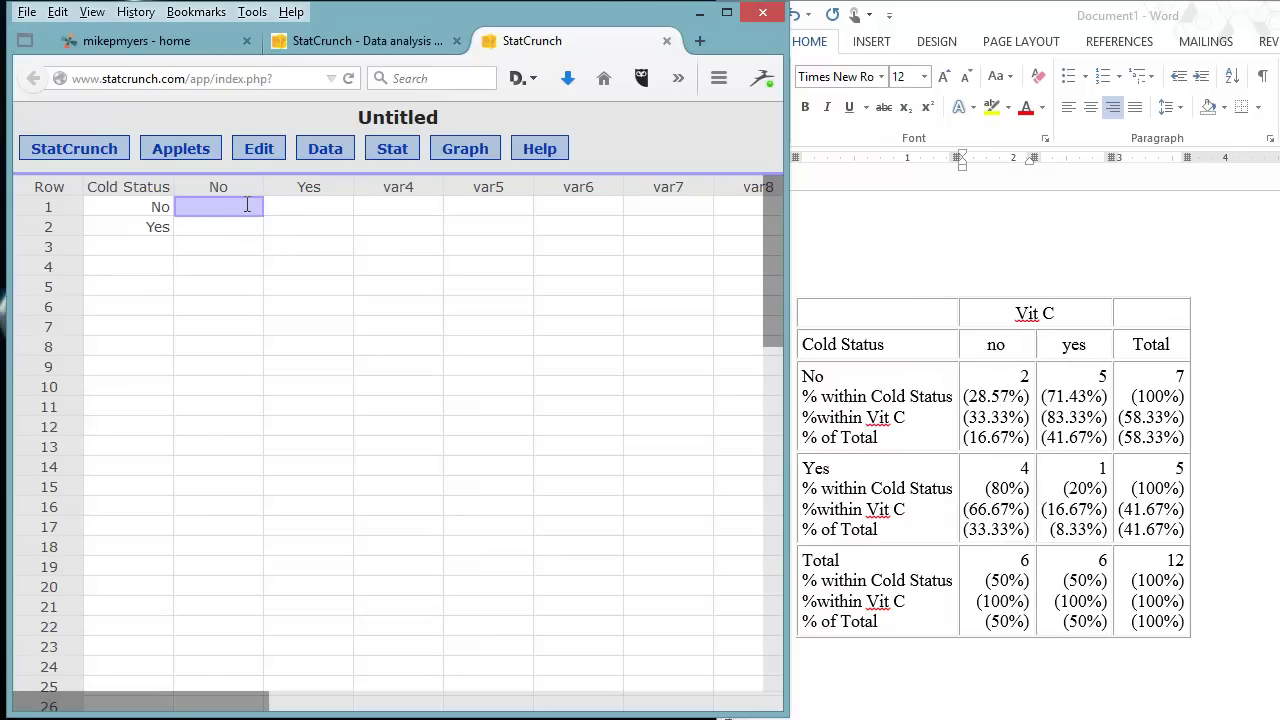
# Enter counts 2 and 4 under No, and 5 and 1 under Yes.
pyautogui.write('2')
pyautogui.click(241, 228)
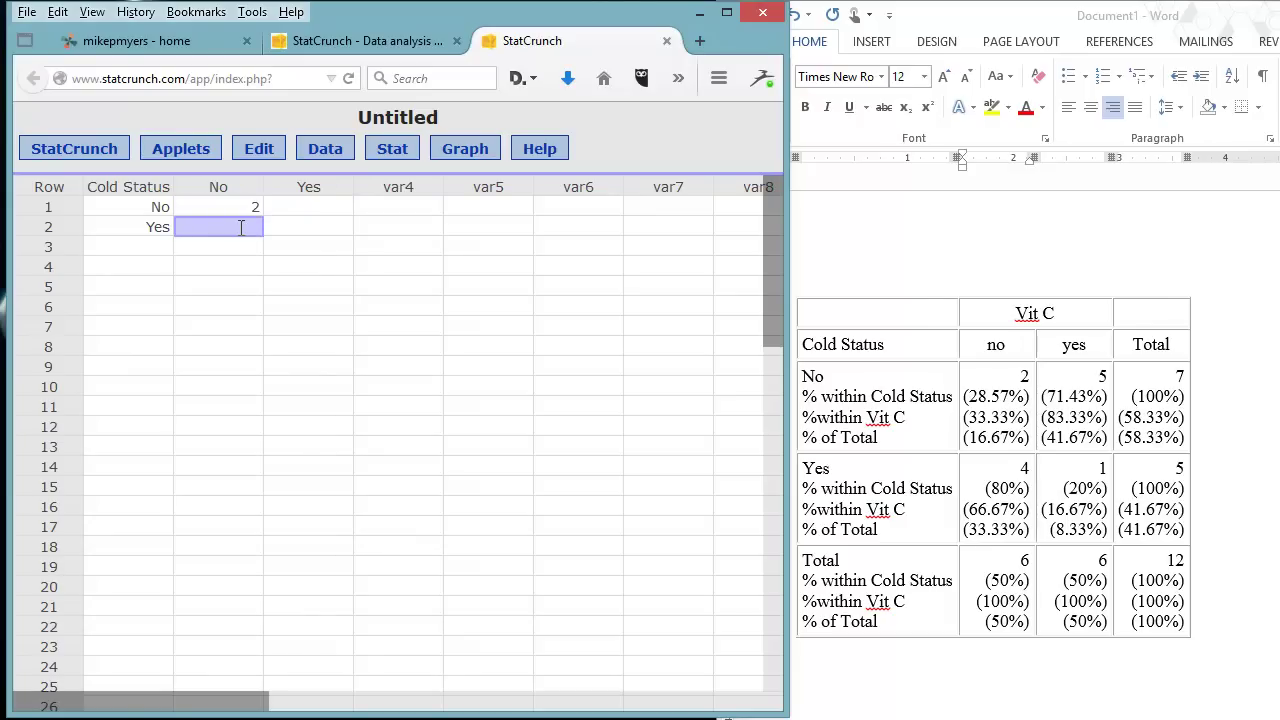
pyautogui.write('4')
pyautogui.click(322, 204)
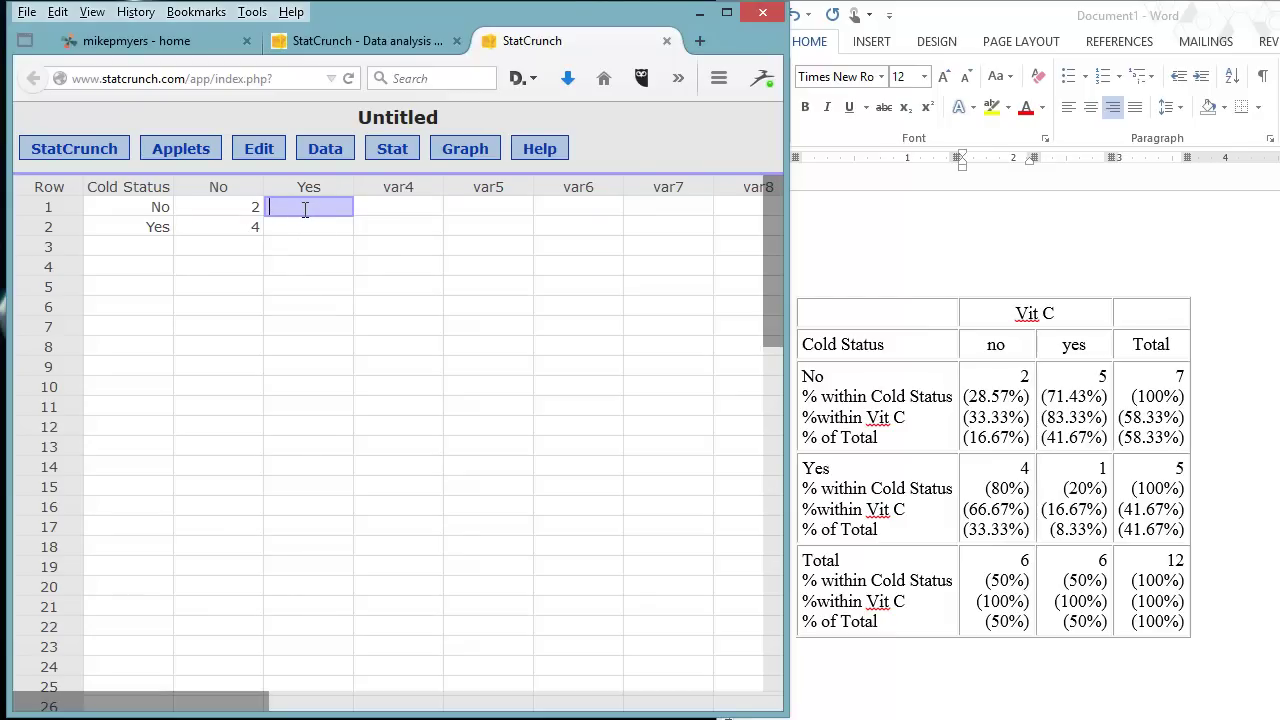
pyautogui.write('5')
pyautogui.click(342, 224)
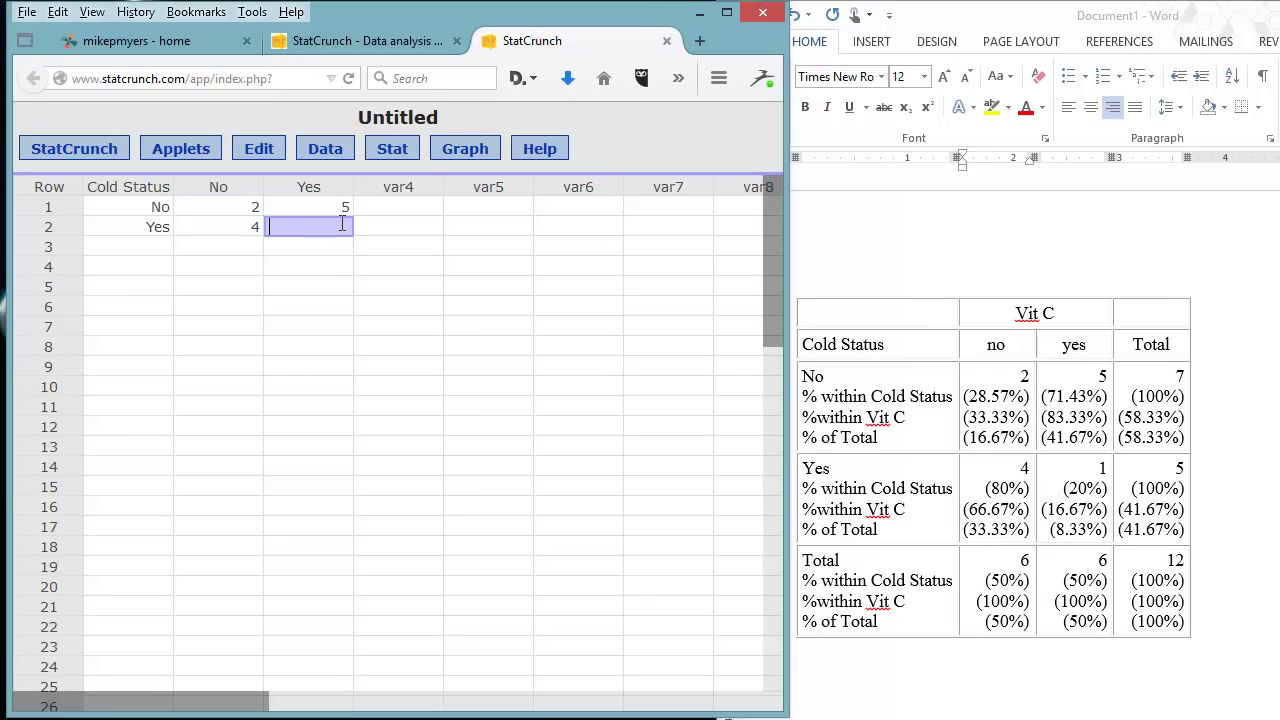
pyautogui.write('1')
pyautogui.click(428, 263)
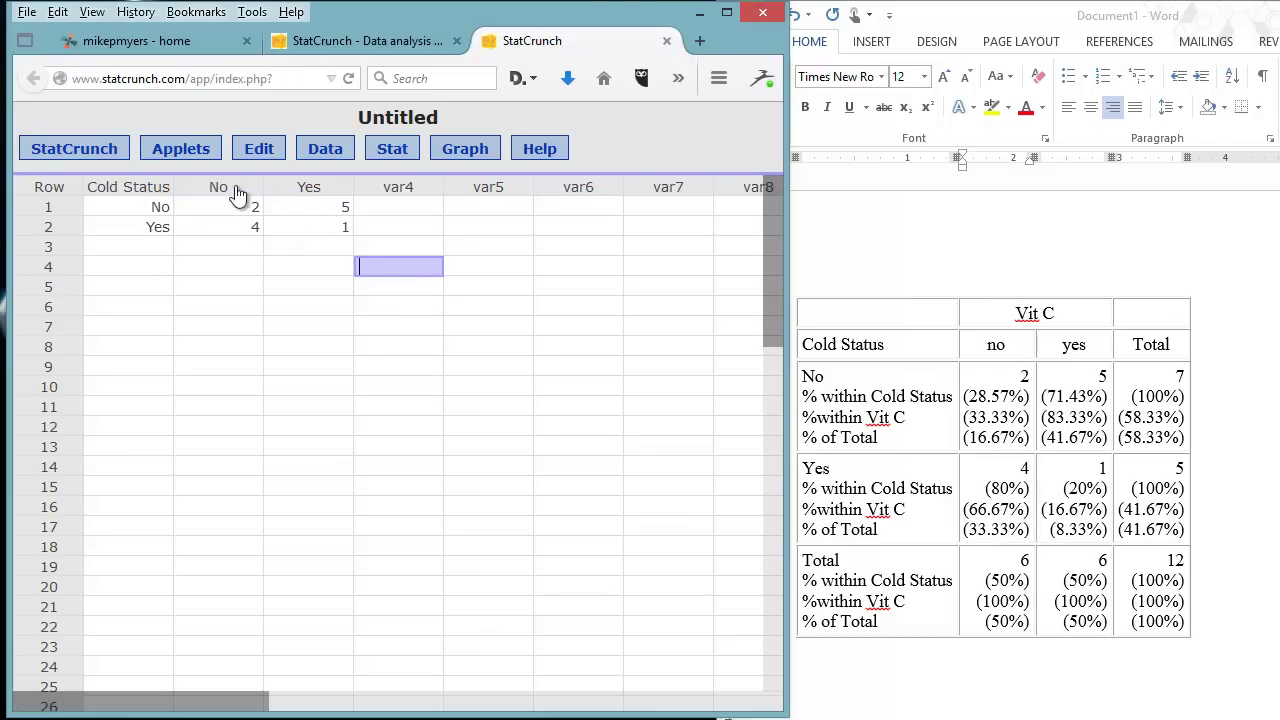
# Start a Contingency With Summary table using the No and Yes columns, row labels Cold Status.
pyautogui.click(399, 160)
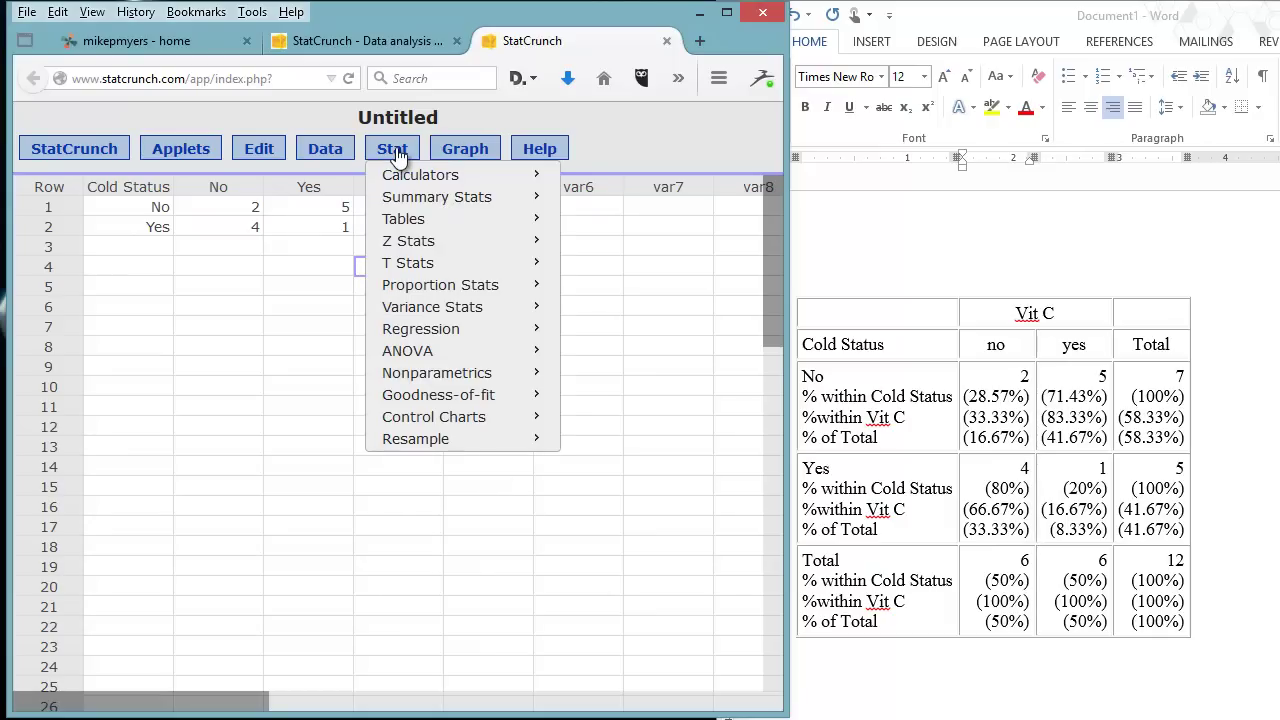
pyautogui.moveTo(414, 220)
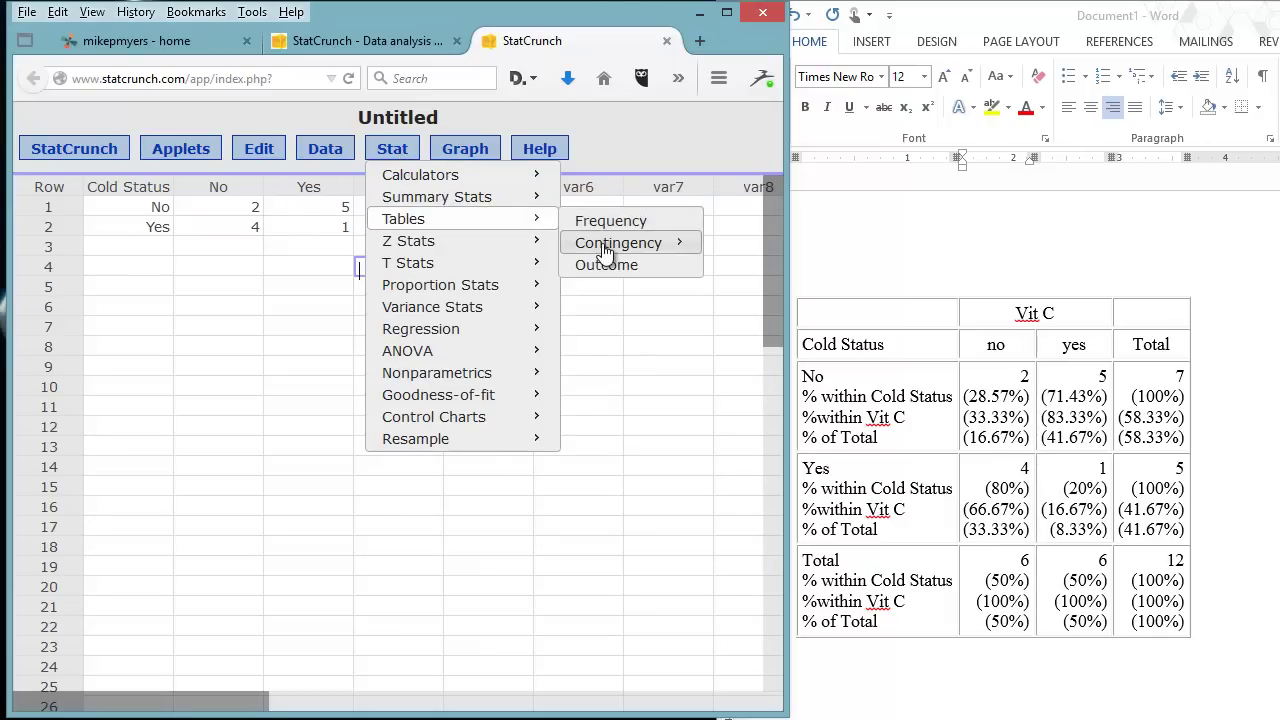
pyautogui.moveTo(607, 252)
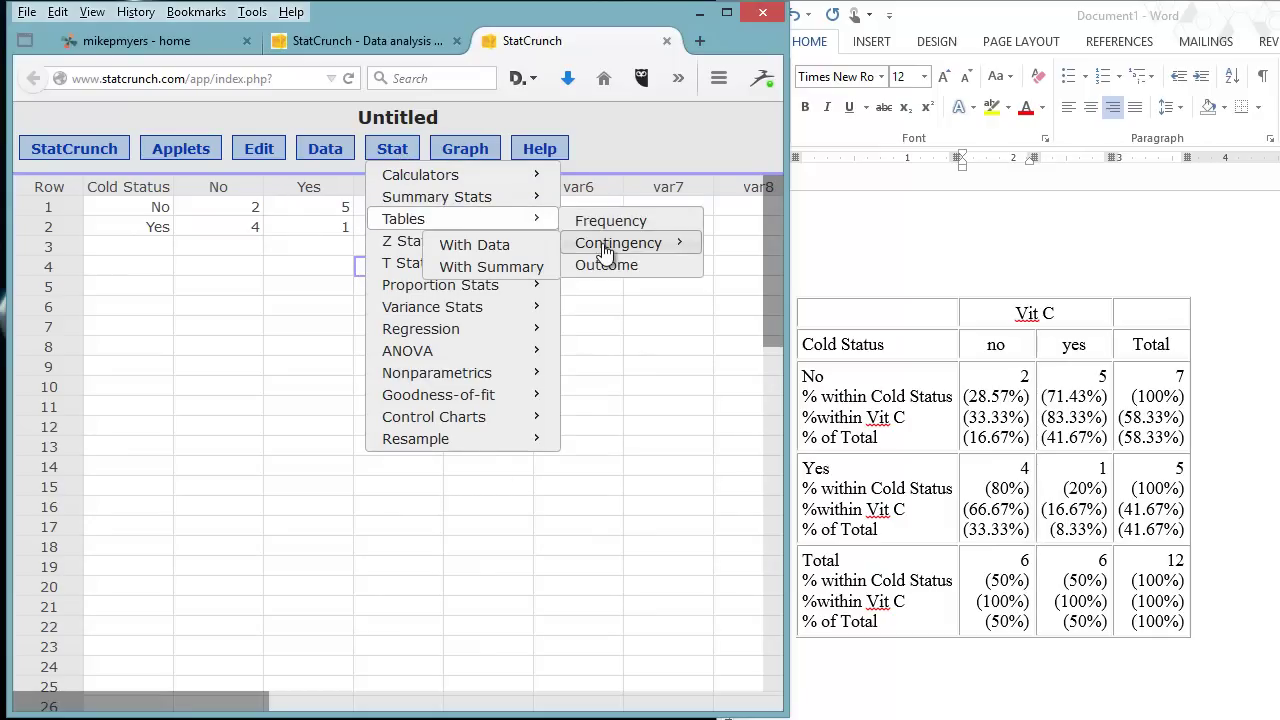
pyautogui.click(527, 270)
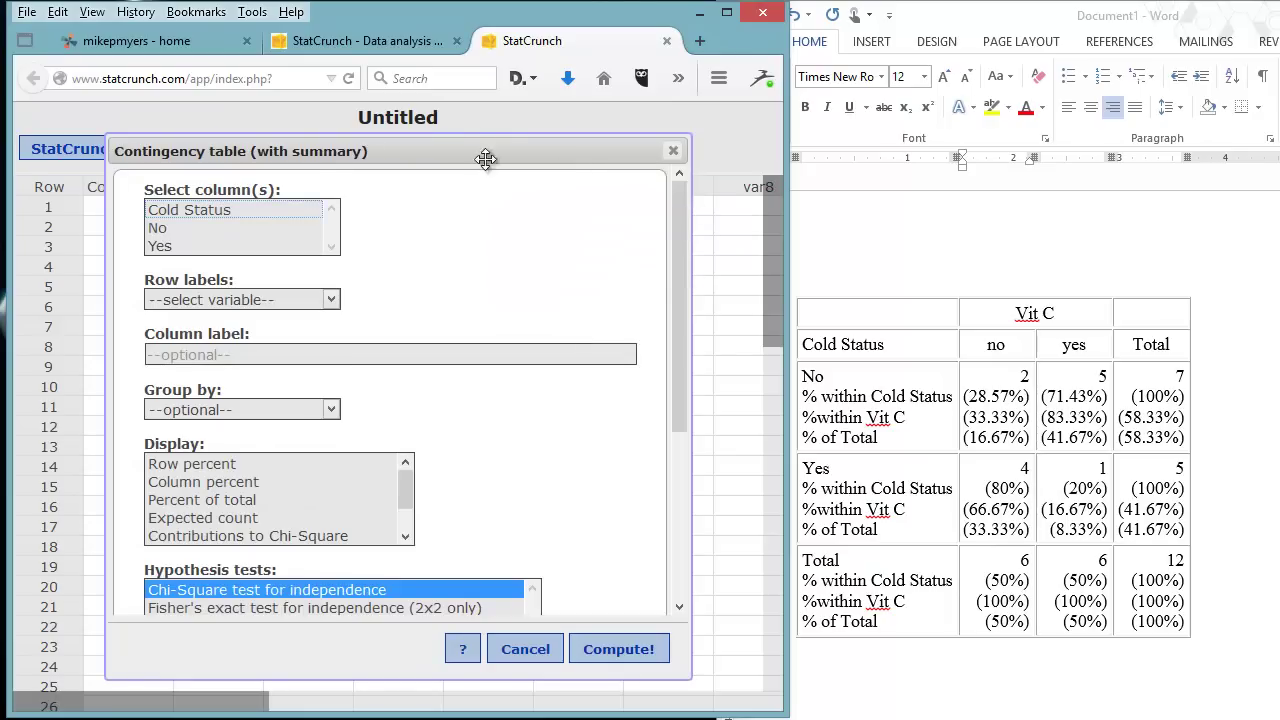
pyautogui.moveTo(444, 152); pyautogui.dragTo(462, 133)
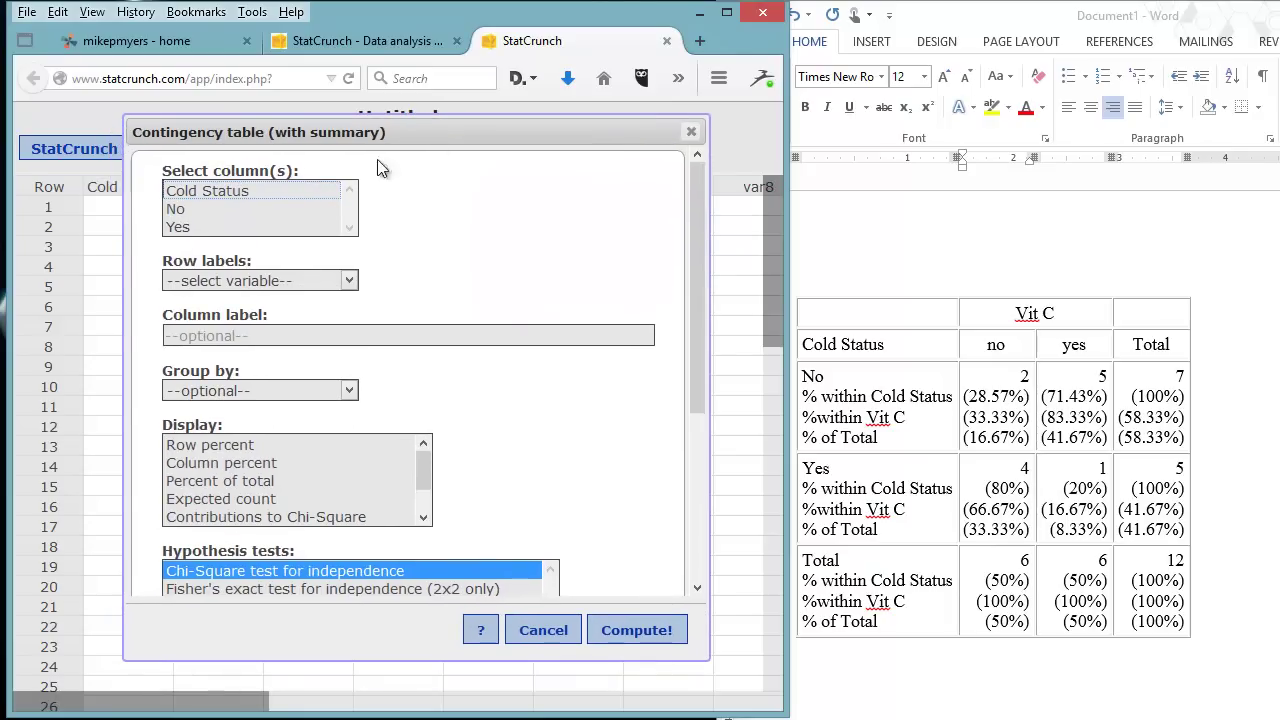
pyautogui.click(205, 208)
pyautogui.keyDown('shift'); pyautogui.click(197, 224); pyautogui.keyUp('shift')
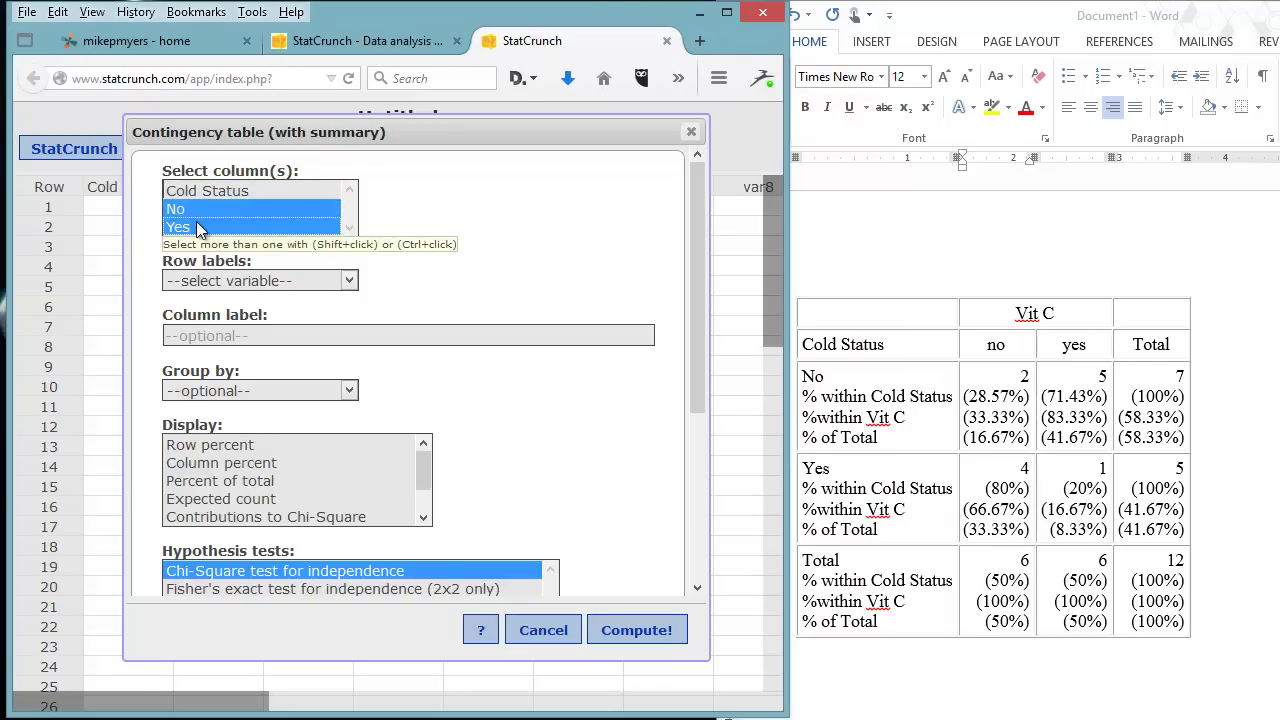
pyautogui.click(351, 283)
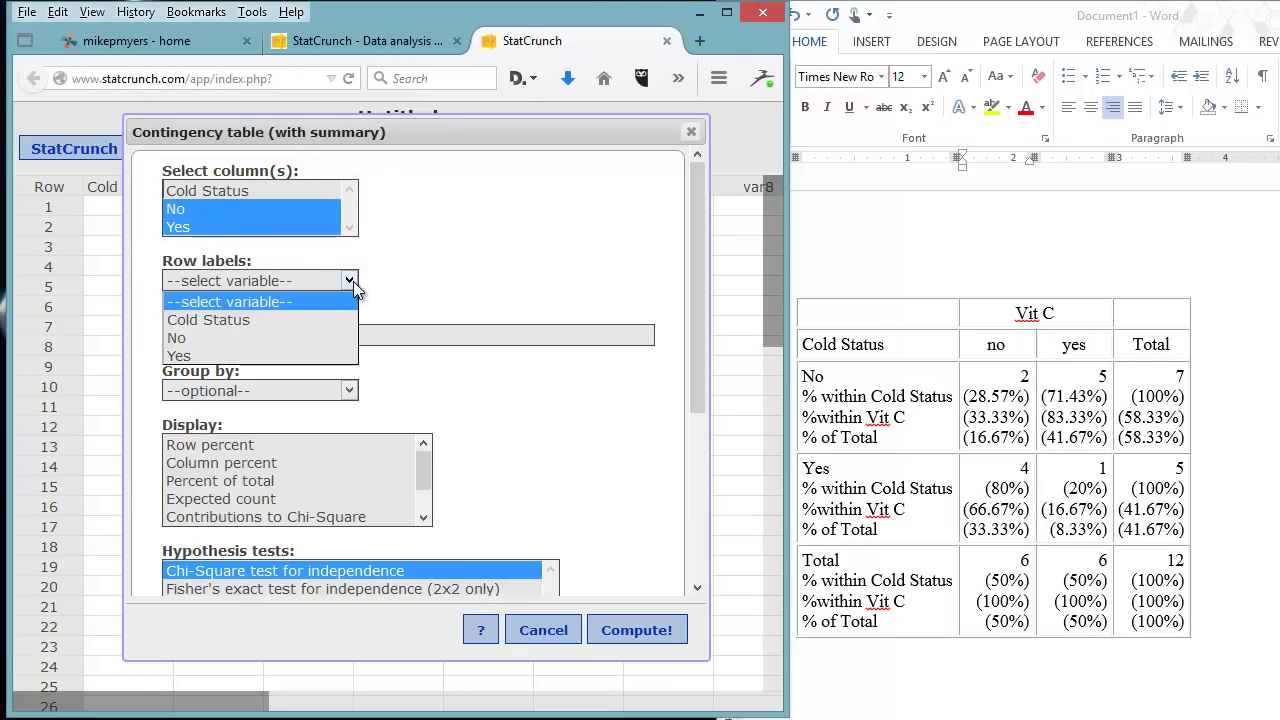
pyautogui.click(328, 314)
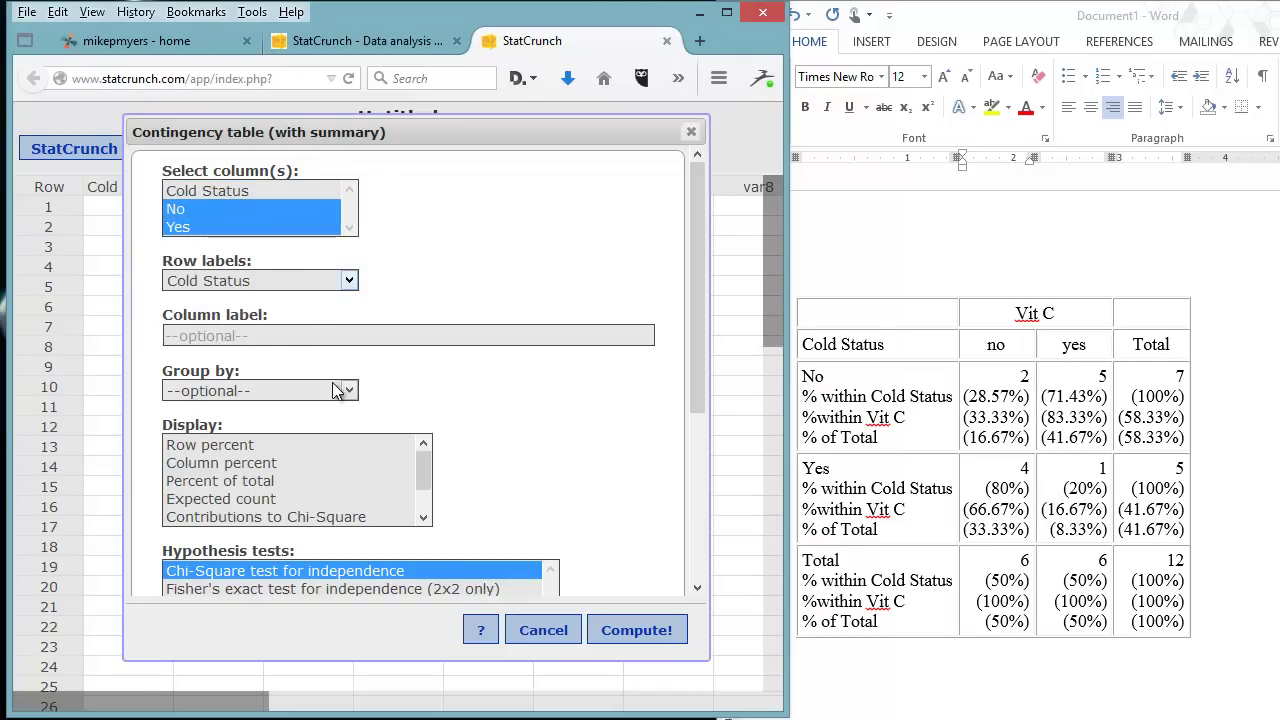
# Show row, column and total percentages and turn off the chi-square independence test.
pyautogui.click(245, 452)
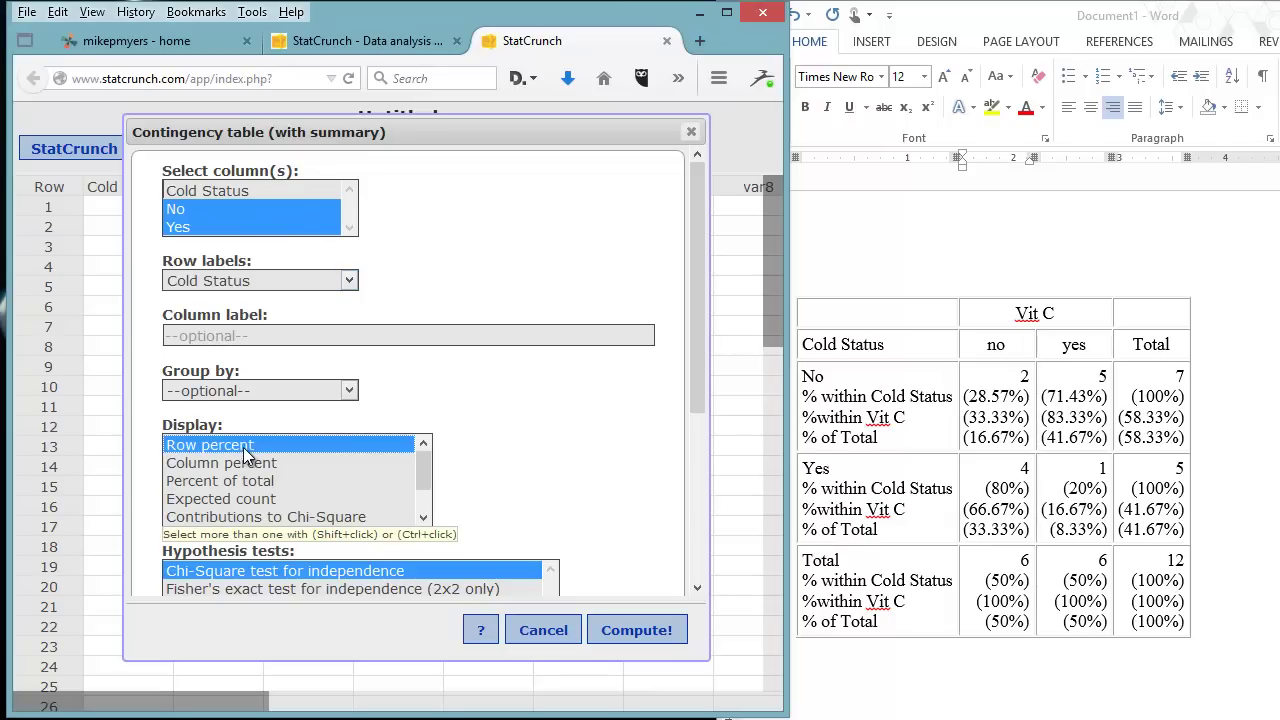
pyautogui.keyDown('shift'); pyautogui.click(250, 467); pyautogui.keyUp('shift')
pyautogui.keyDown('shift'); pyautogui.click(247, 484); pyautogui.keyUp('shift')
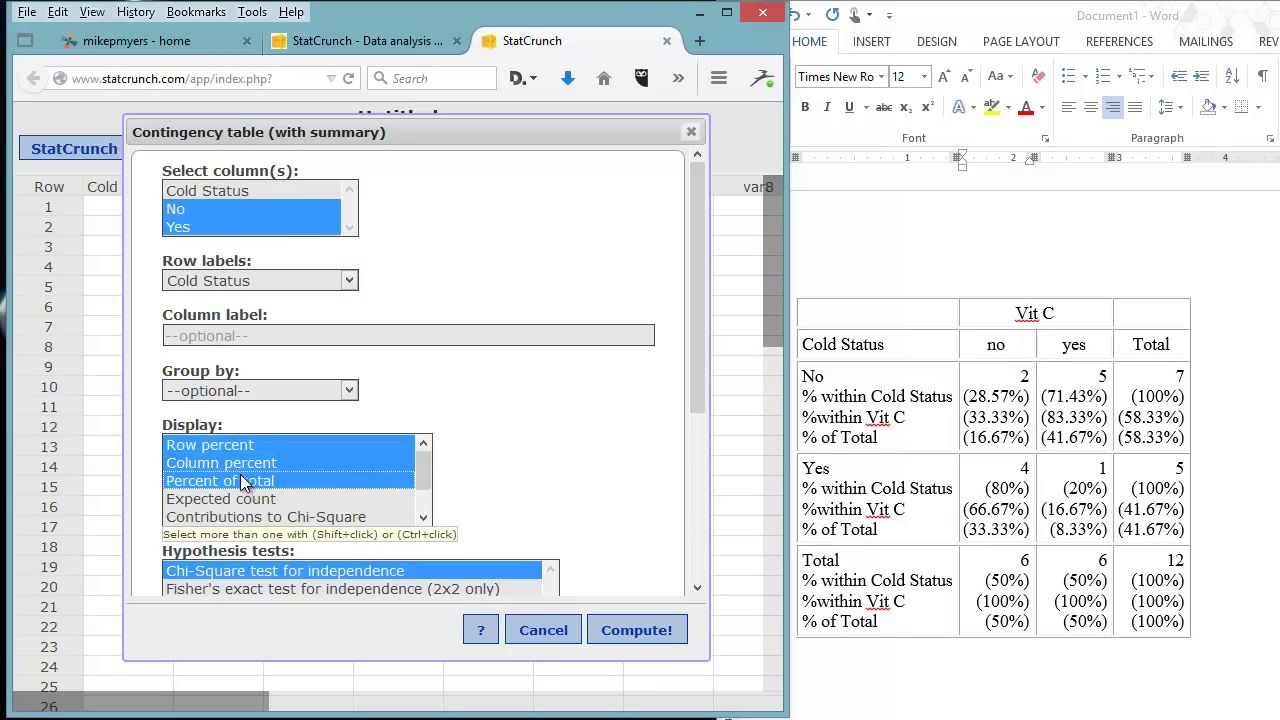
pyautogui.scroll(-2, 415, 487)
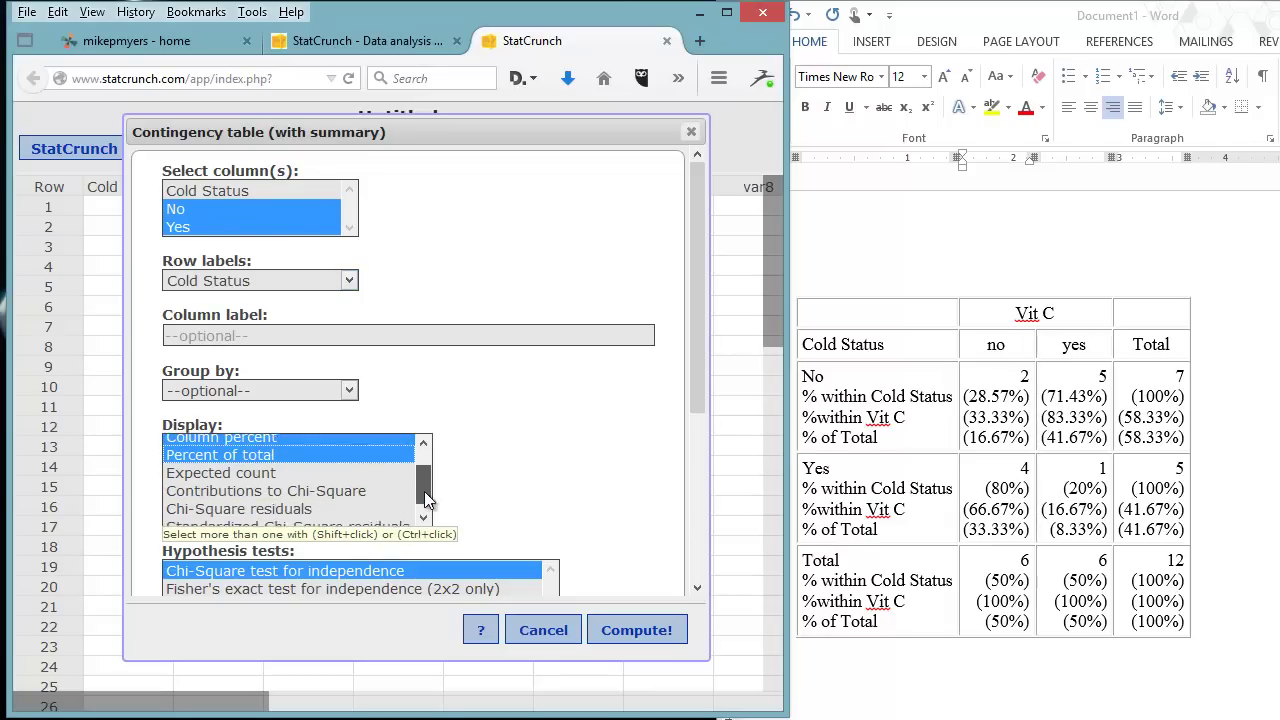
pyautogui.keyDown('ctrl'); pyautogui.click(337, 574); pyautogui.keyUp('ctrl')
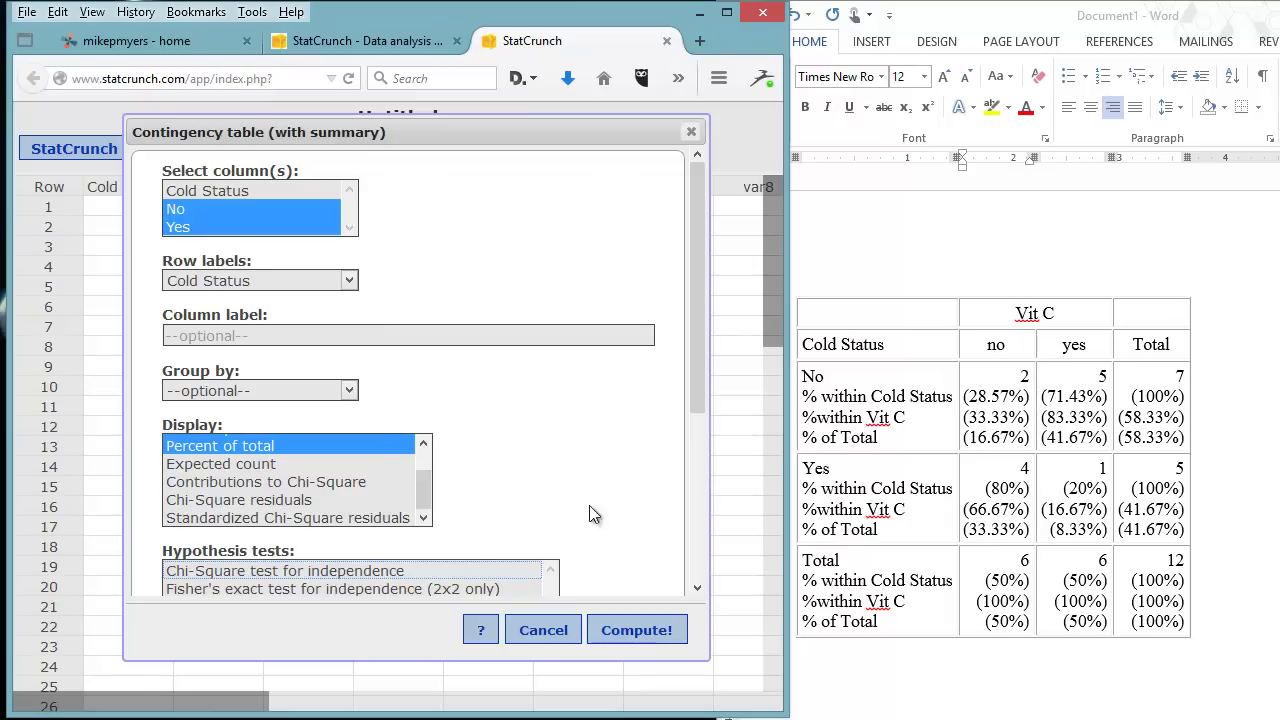
pyautogui.moveTo(690, 368); pyautogui.dragTo(694, 328)
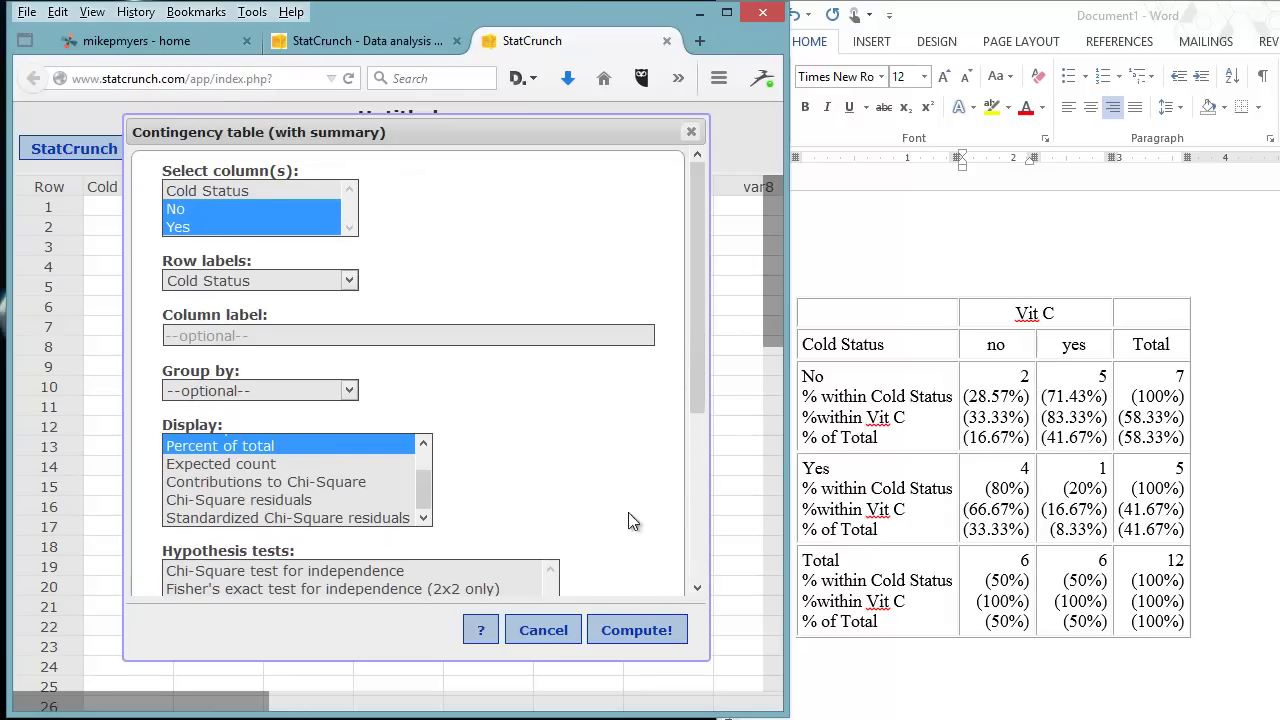
# Compute the summary-count table (No 2/5, Yes 4/1, total 12) and bring Word forward.
pyautogui.click(636, 630)
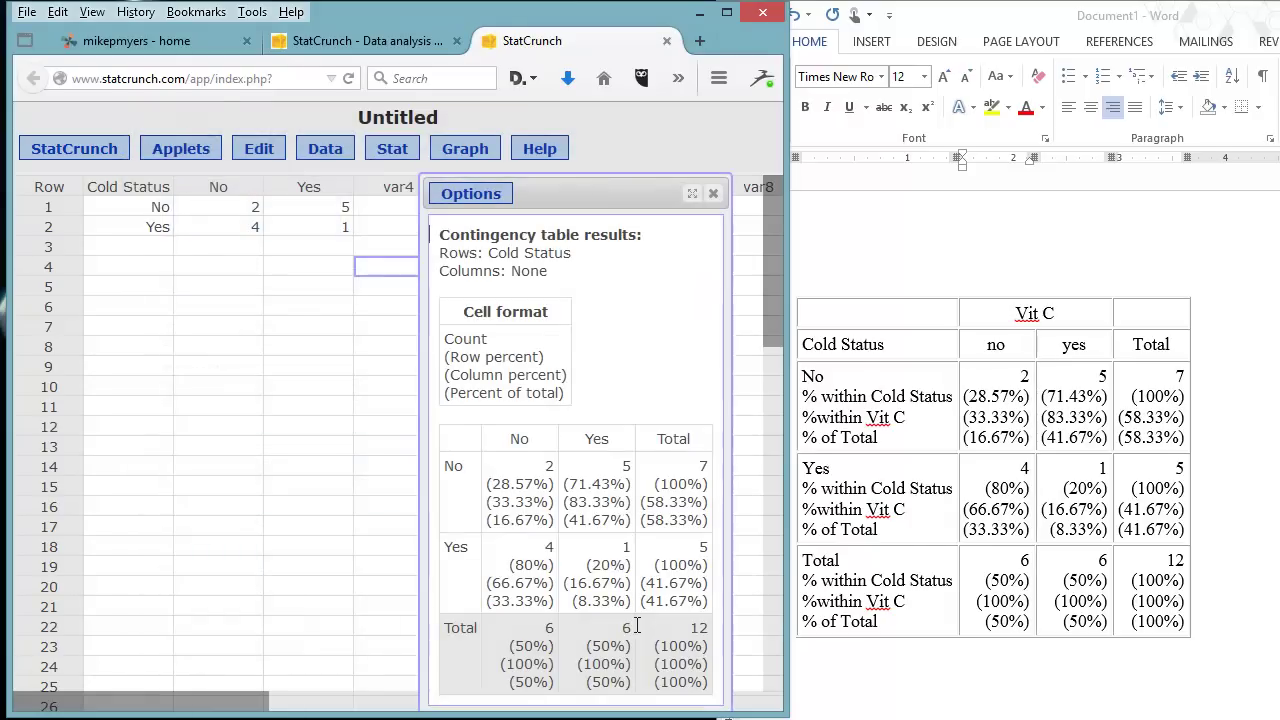
pyautogui.moveTo(643, 205); pyautogui.dragTo(515, 135)
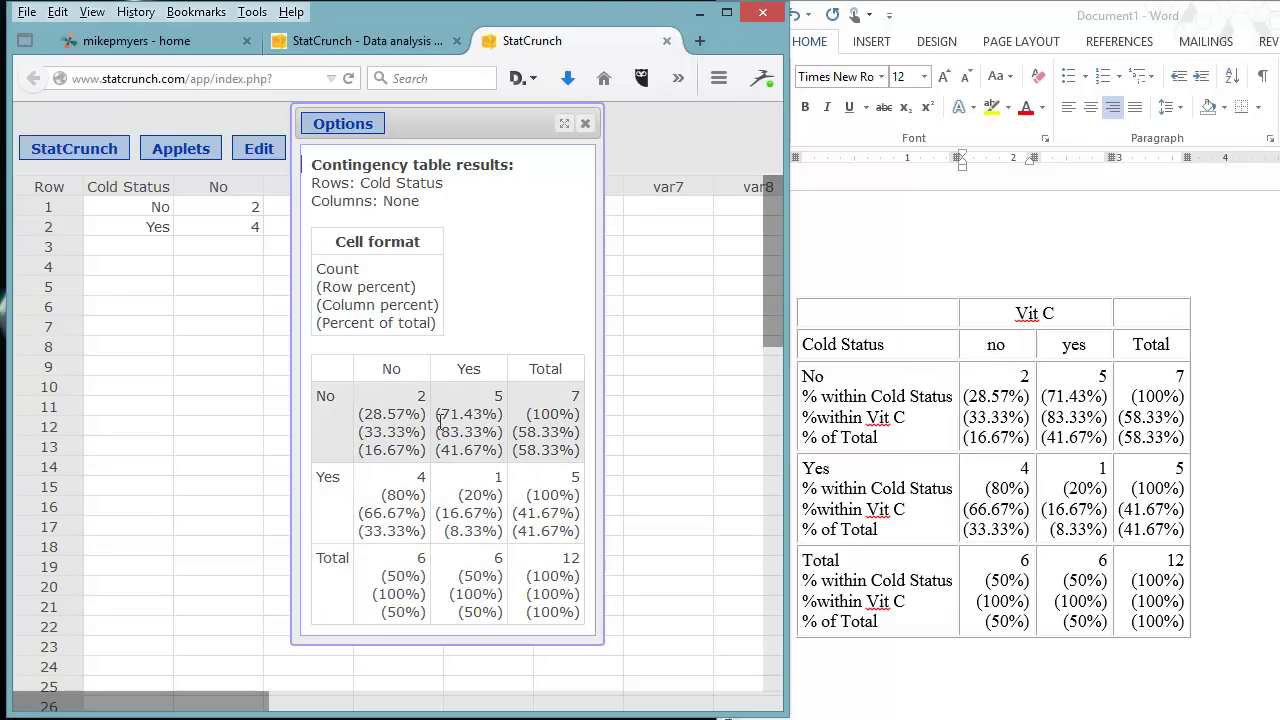
pyautogui.click(937, 267)
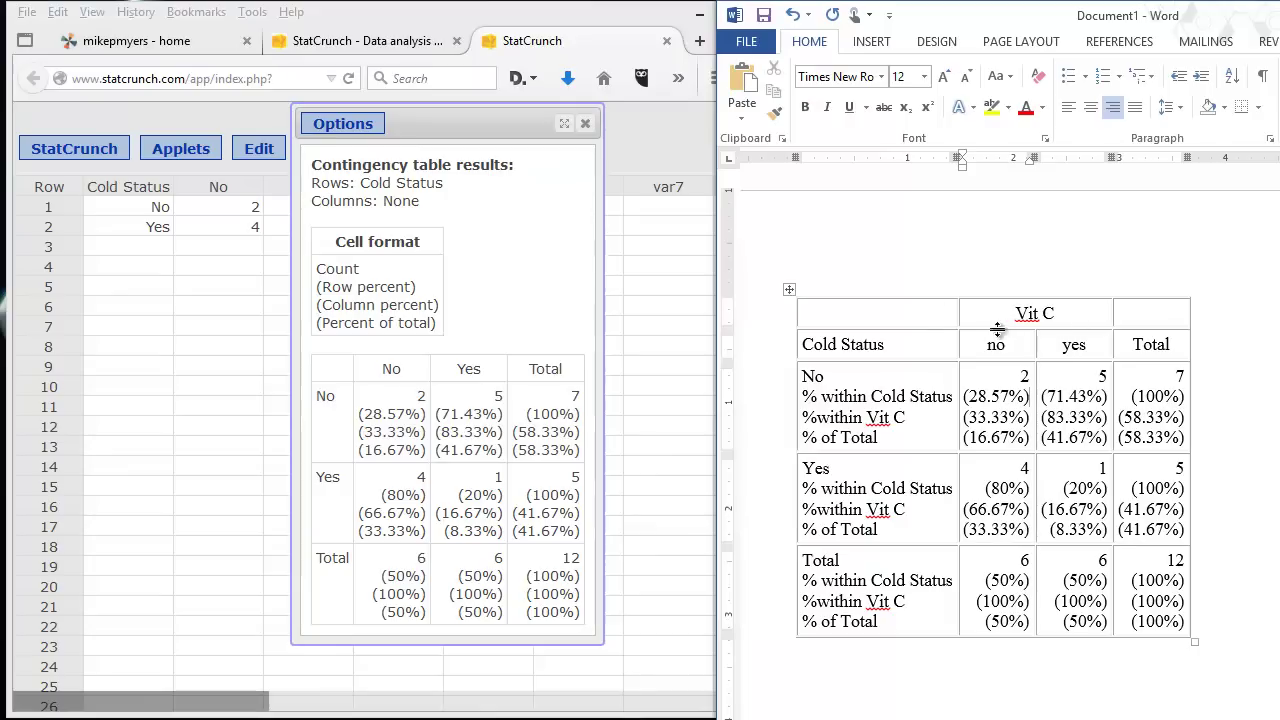